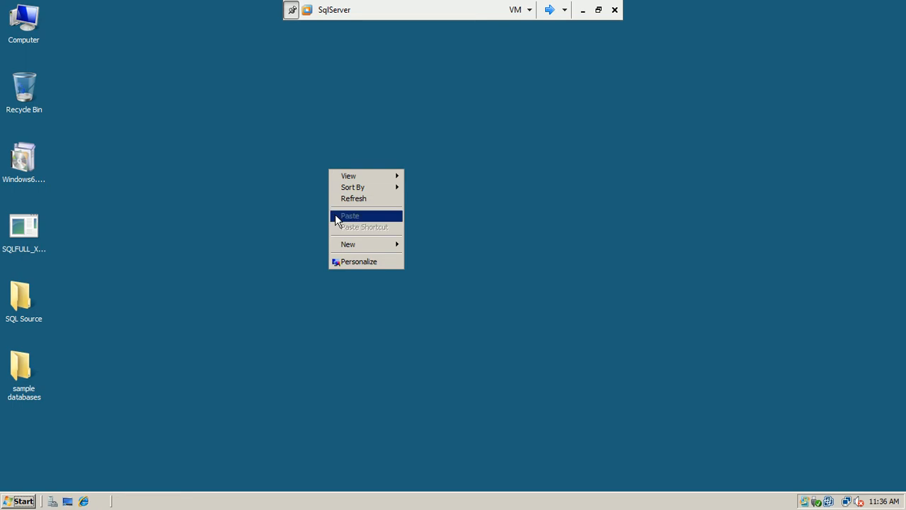
{"action": "left_click", "coordinate": [347, 199]}
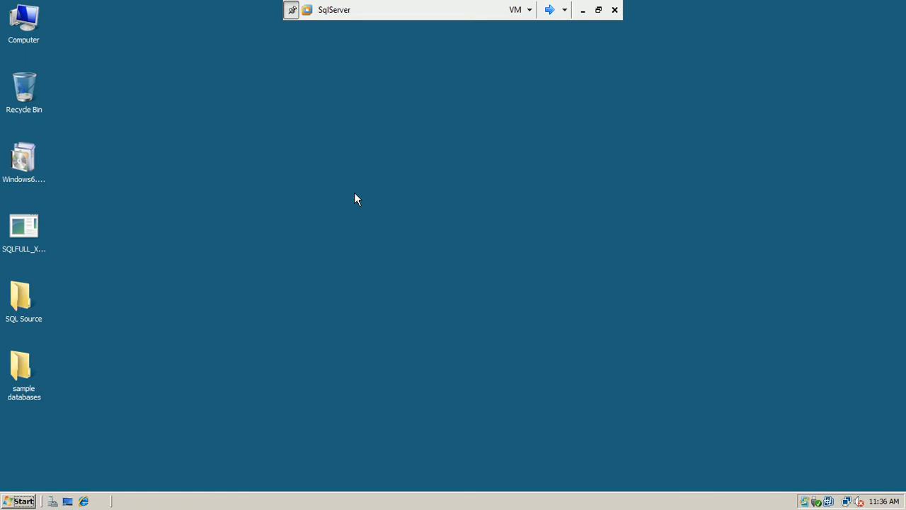
{"action": "right_click", "coordinate": [314, 181]}
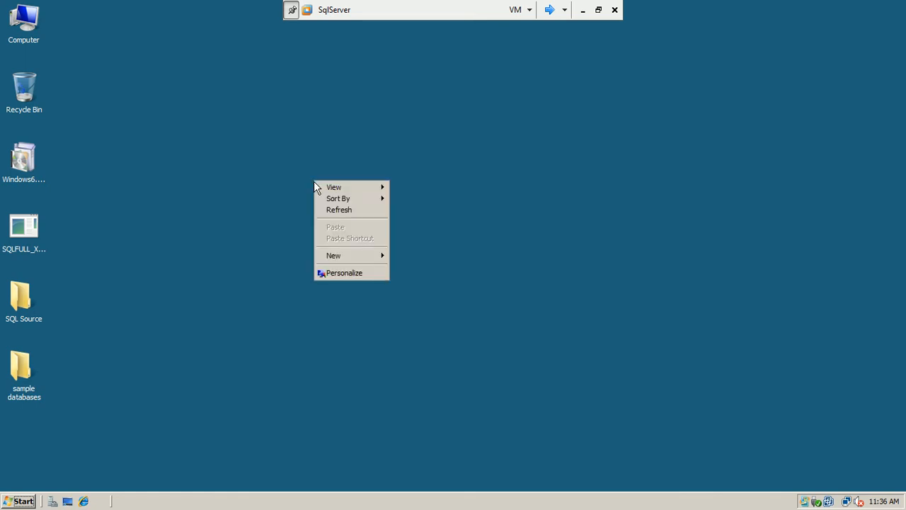
{"action": "left_click", "coordinate": [332, 212]}
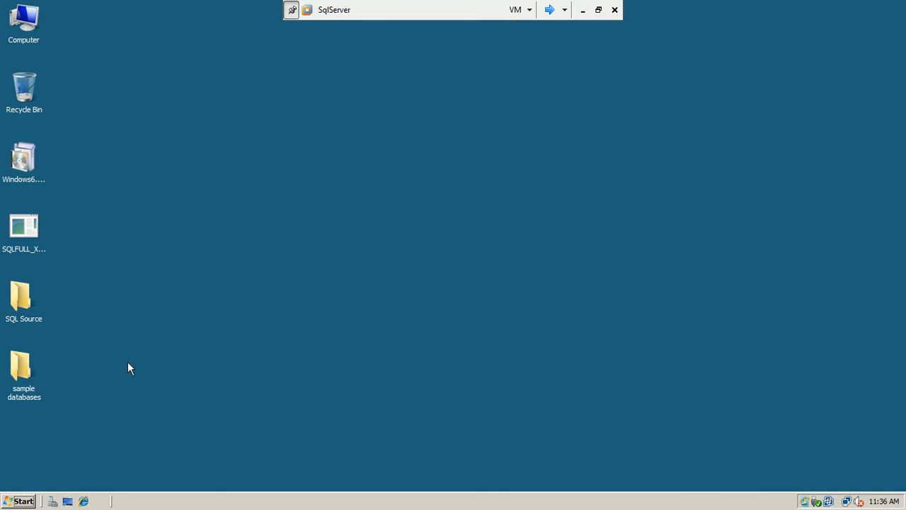
Step: Launch SQL Server Management Studio and connect to the SQLSERVER database engine with Windows Authentication
{"action": "left_click", "coordinate": [7, 504]}
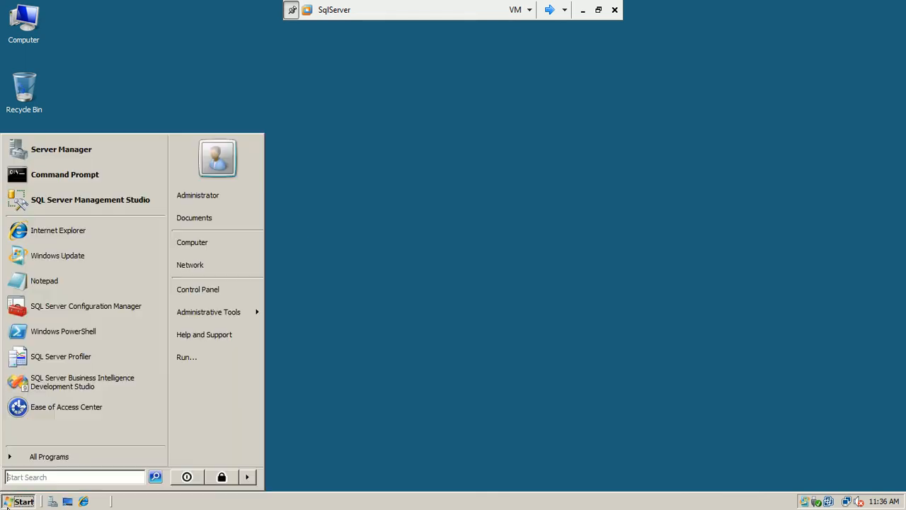
{"action": "left_click", "coordinate": [90, 201]}
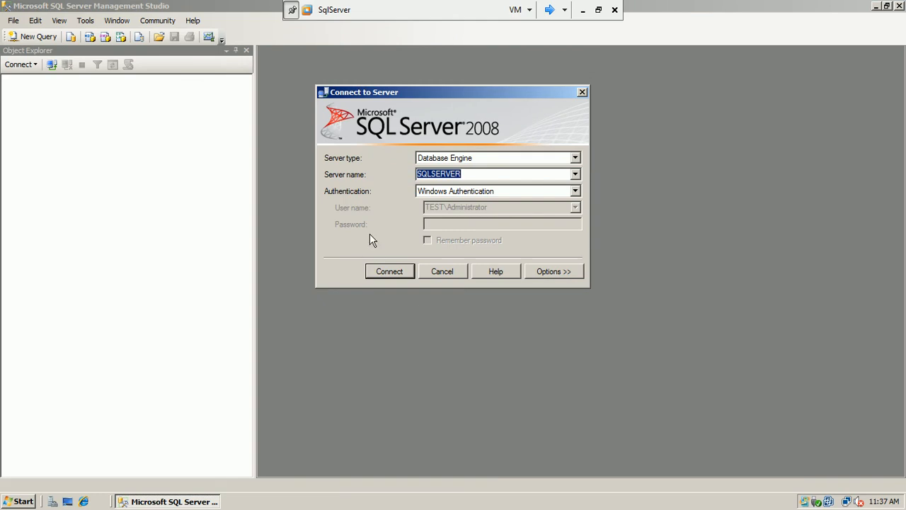
{"action": "left_click", "coordinate": [384, 276]}
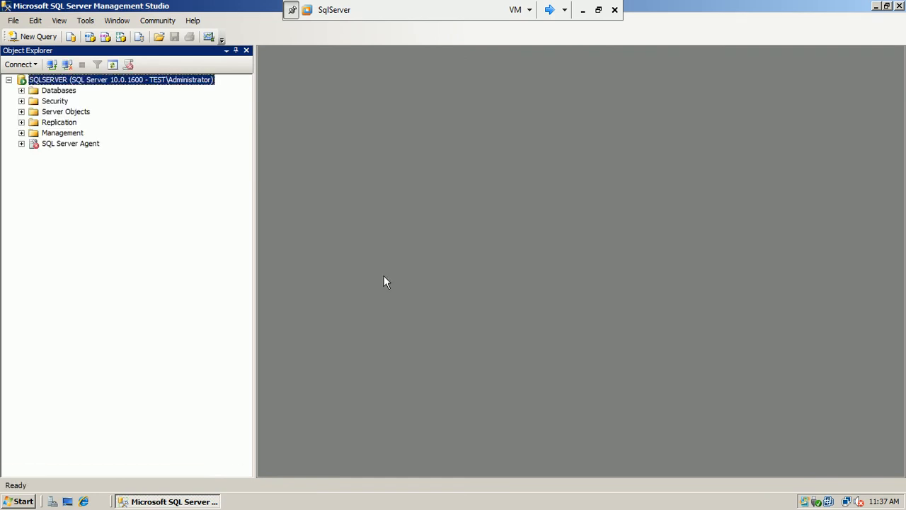
Step: Expand the server's Databases folder and start creating a new database in it
{"action": "left_click", "coordinate": [21, 91]}
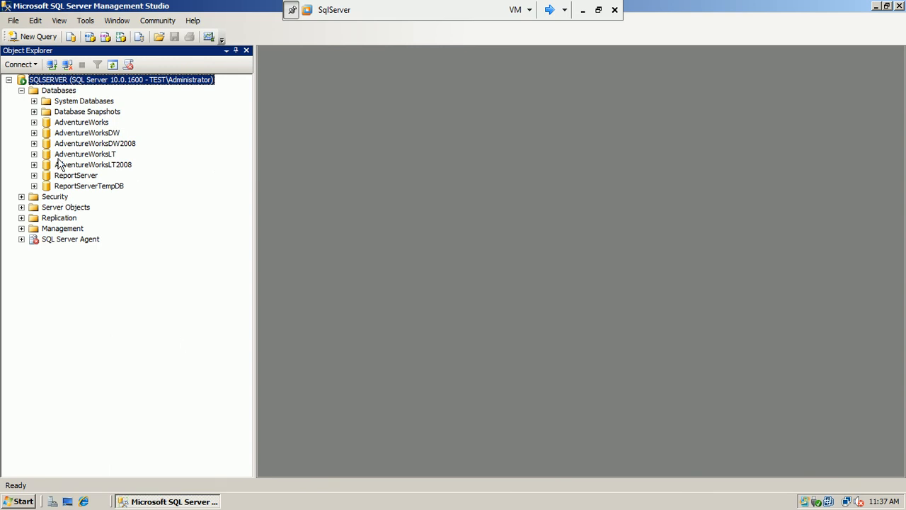
{"action": "left_click", "coordinate": [57, 90]}
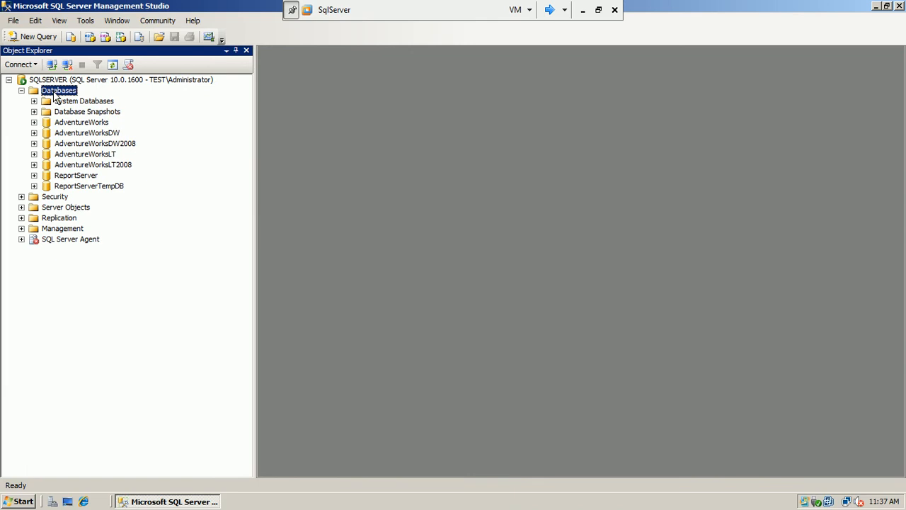
{"action": "right_click", "coordinate": [55, 93]}
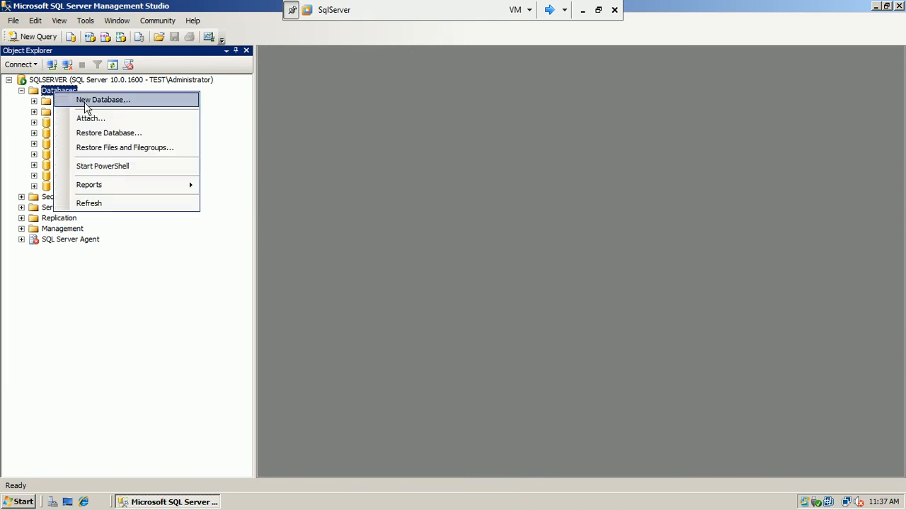
{"action": "left_click", "coordinate": [84, 102]}
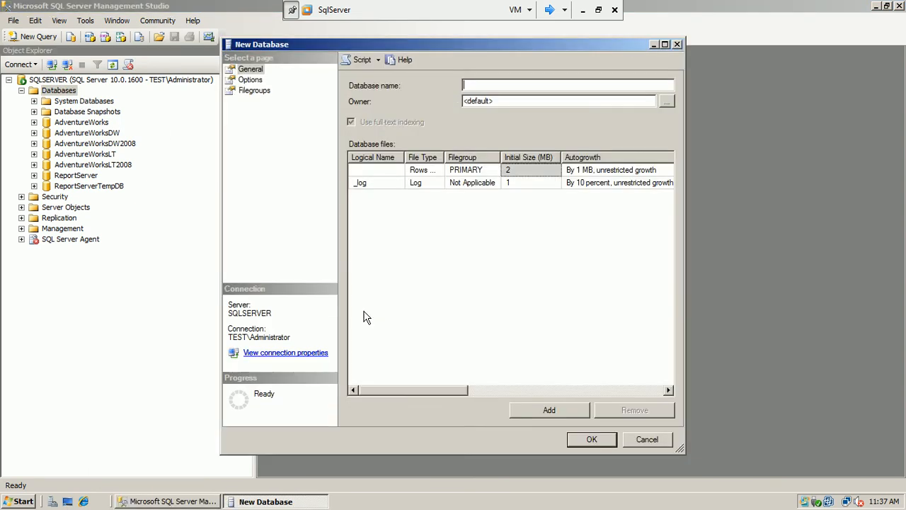
{"action": "left_click_drag", "start_coordinate": [496, 41], "coordinate": [476, 70]}
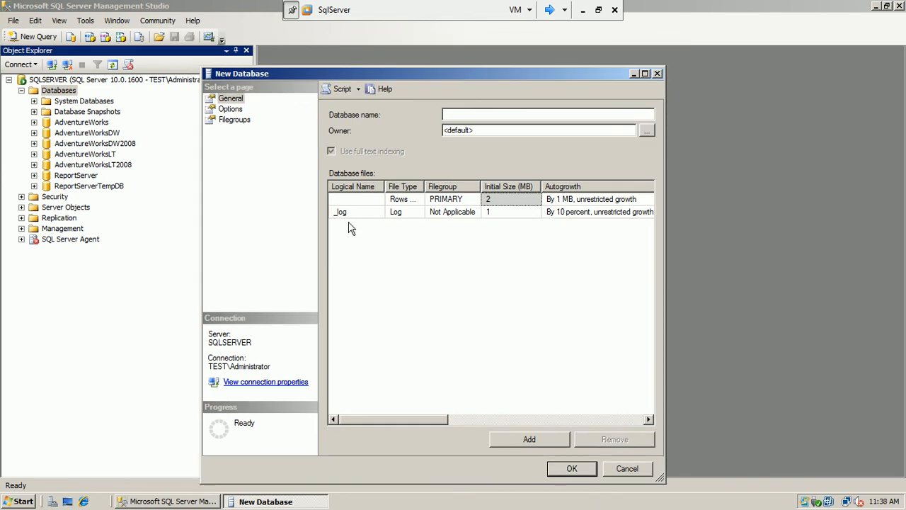
Step: Look over the new database's Options and Filegroups pages, and name the database MatroCash&Cary on the General page
{"action": "left_click", "coordinate": [231, 109]}
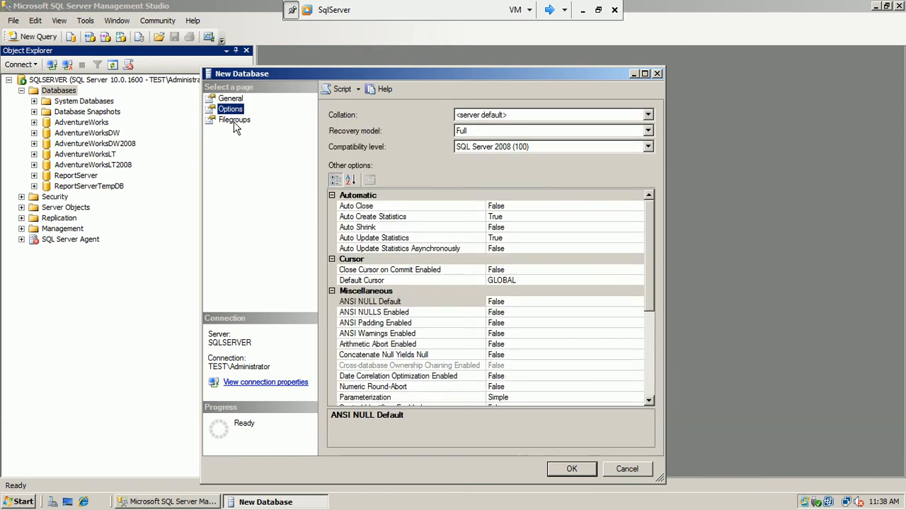
{"action": "left_click", "coordinate": [234, 121]}
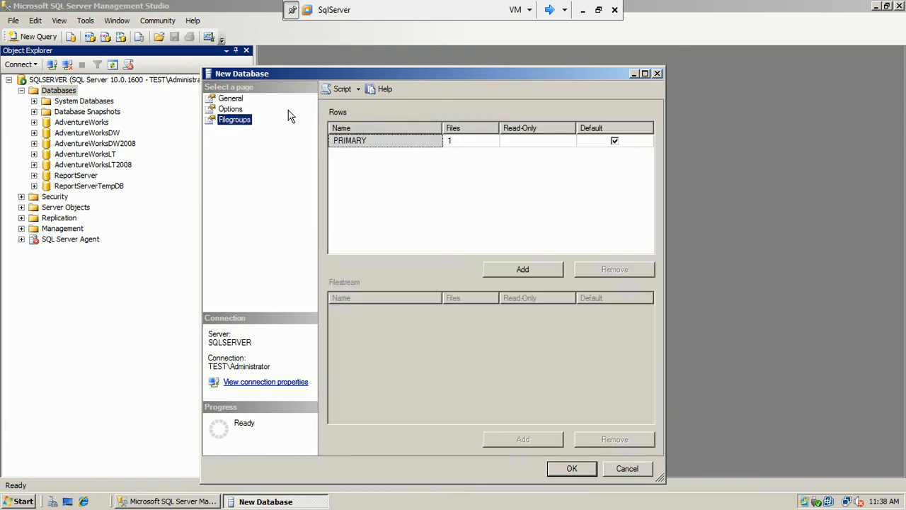
{"action": "left_click", "coordinate": [238, 99]}
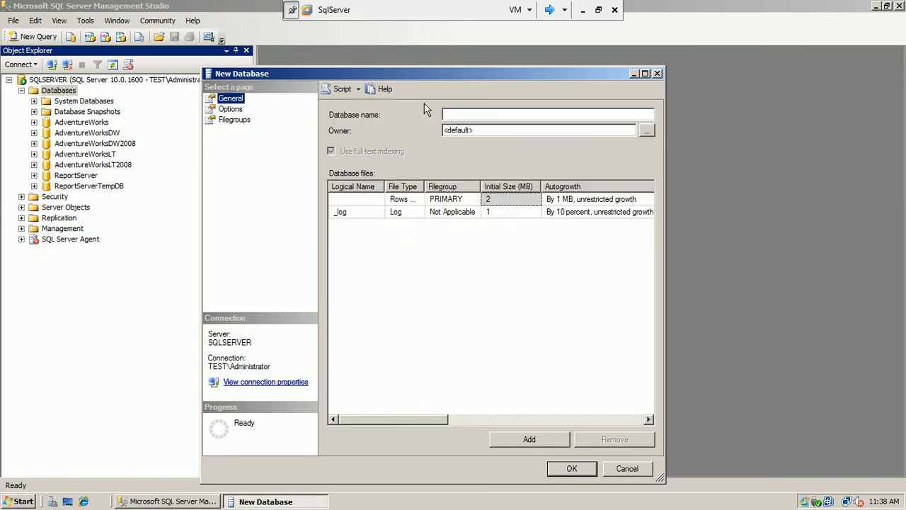
{"action": "left_click", "coordinate": [451, 114]}
{"action": "type", "text": "Matr"}
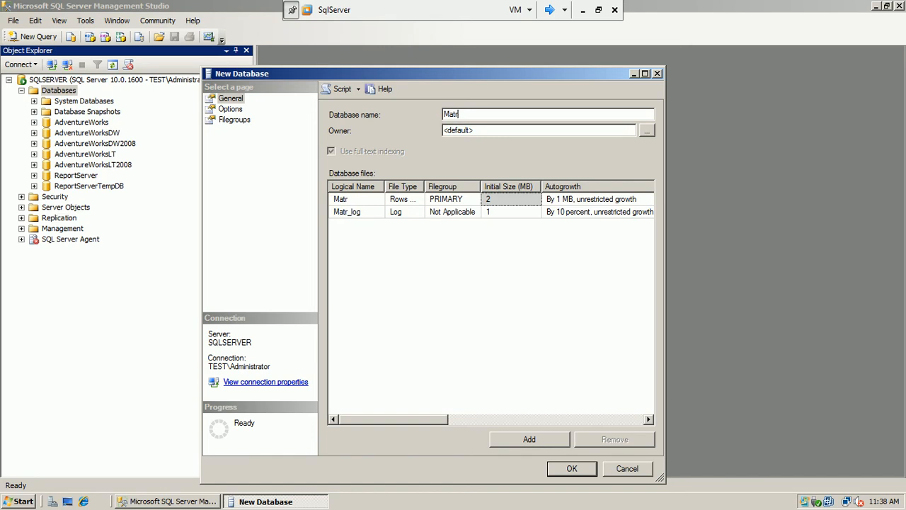
{"action": "type", "text": "oCash"}
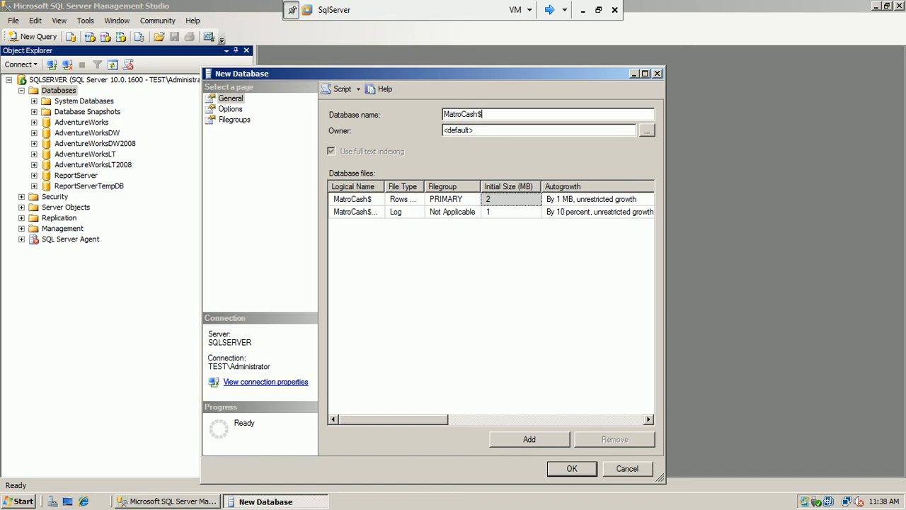
{"action": "type", "text": "&Cary"}
Step: Widen the columns of the database files list and examine the logical names, file types and the log file's filegroup choices
{"action": "left_click_drag", "start_coordinate": [385, 187], "coordinate": [421, 187]}
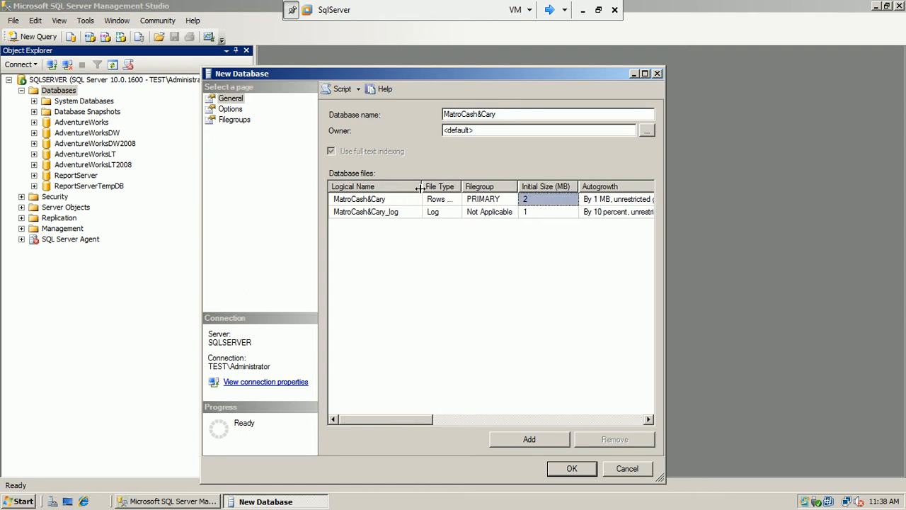
{"action": "left_click", "coordinate": [400, 202]}
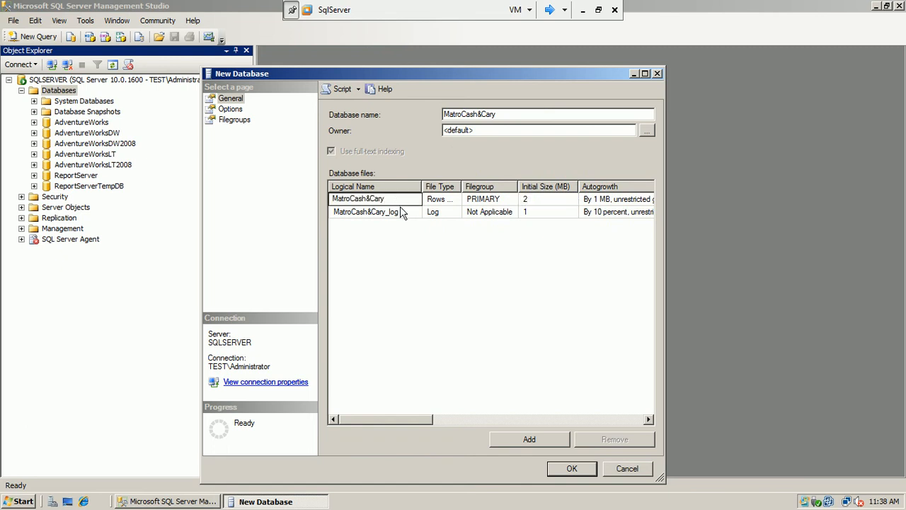
{"action": "left_click", "coordinate": [400, 211]}
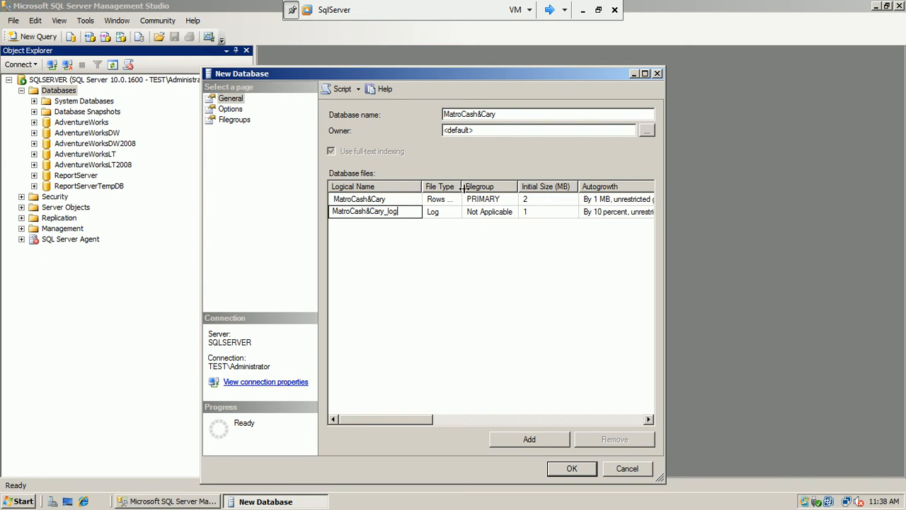
{"action": "left_click_drag", "start_coordinate": [462, 186], "coordinate": [511, 186]}
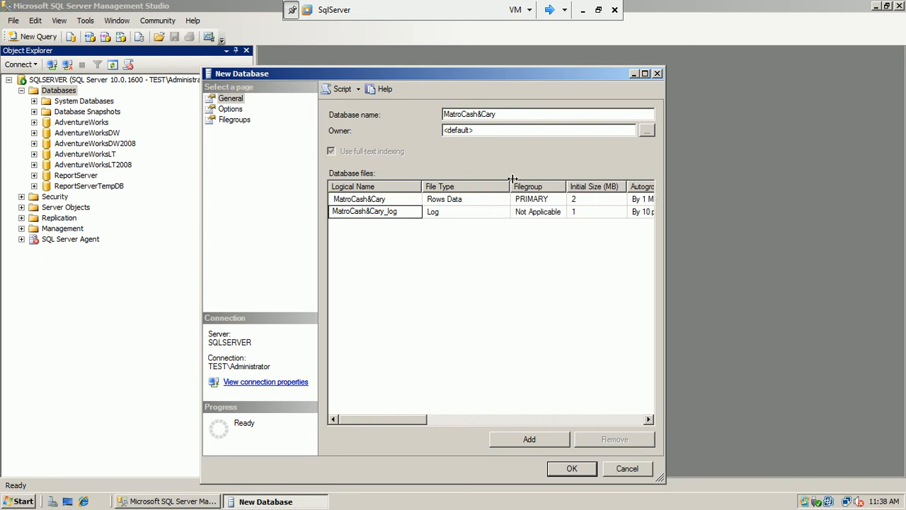
{"action": "left_click", "coordinate": [476, 203]}
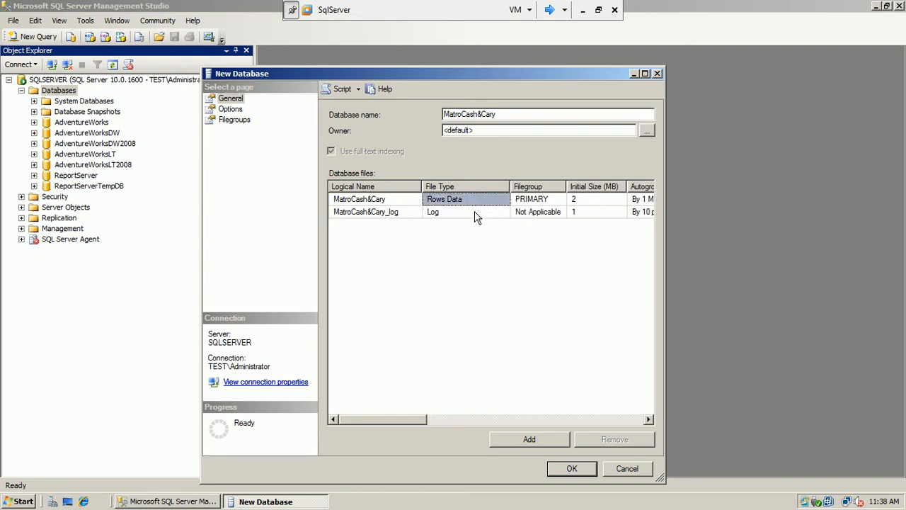
{"action": "left_click", "coordinate": [476, 215]}
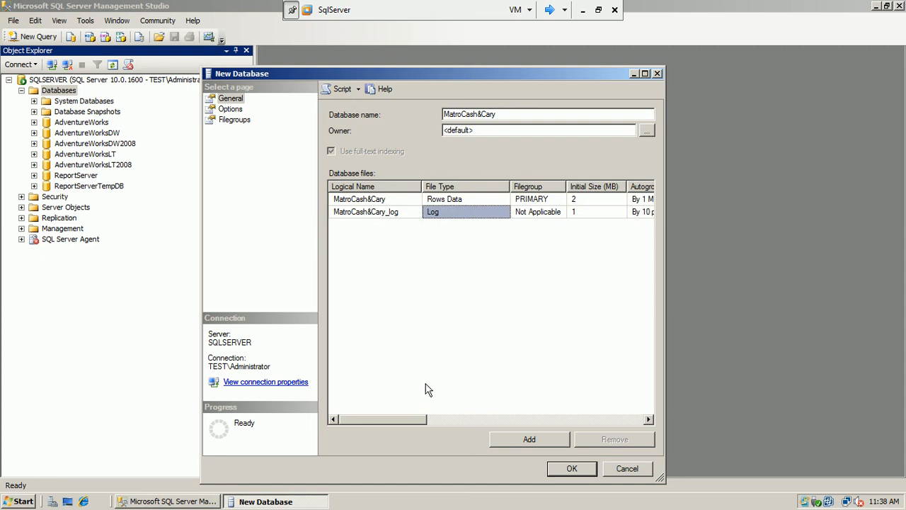
{"action": "left_click_drag", "start_coordinate": [567, 186], "coordinate": [576, 186]}
{"action": "left_click", "coordinate": [570, 213]}
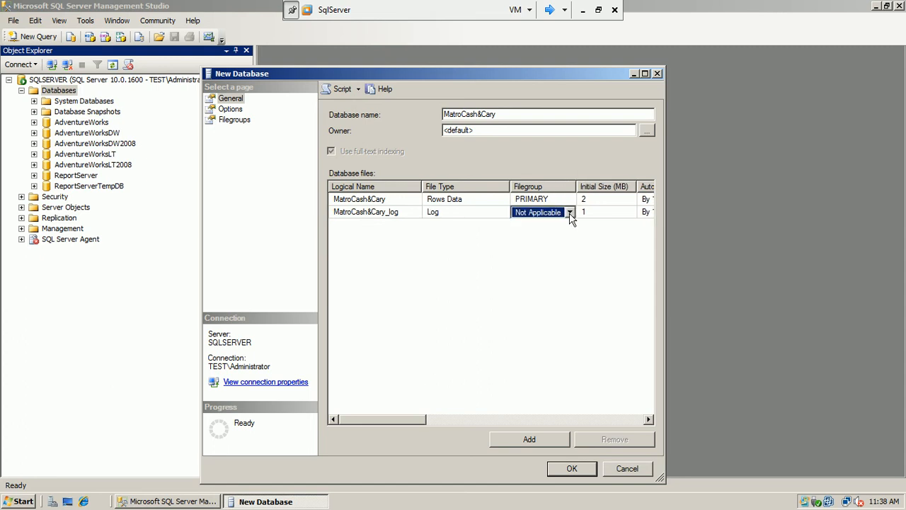
{"action": "left_click", "coordinate": [570, 212]}
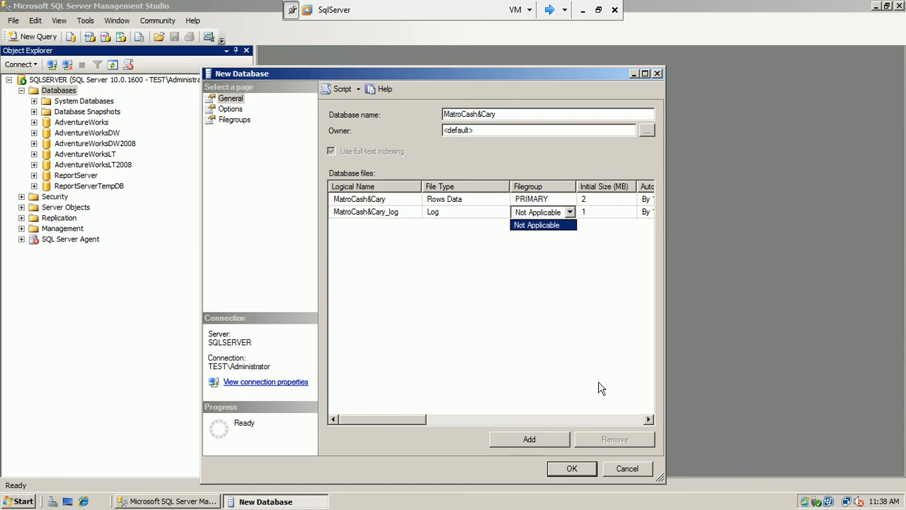
{"action": "left_click", "coordinate": [652, 422]}
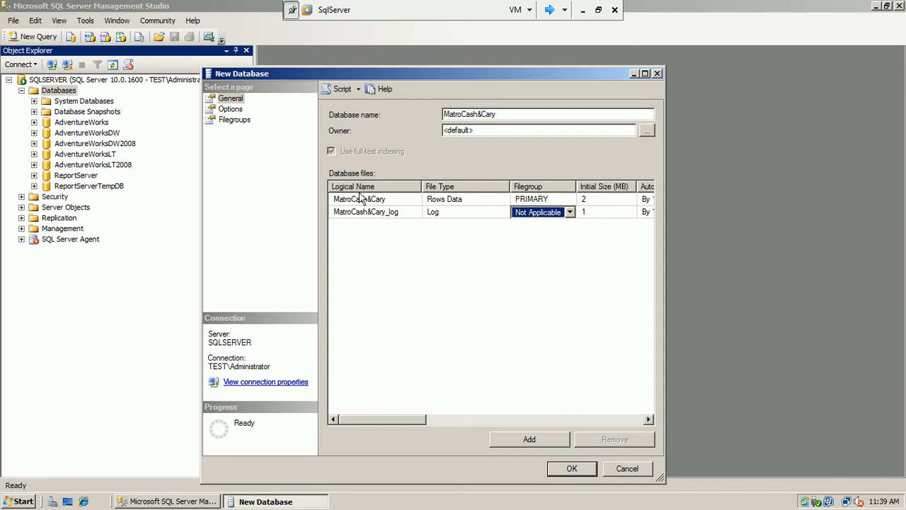
Step: Try adding an unnamed Rows Data file in the PRIMARY filegroup to the database files, and remove it again
{"action": "left_click", "coordinate": [502, 437]}
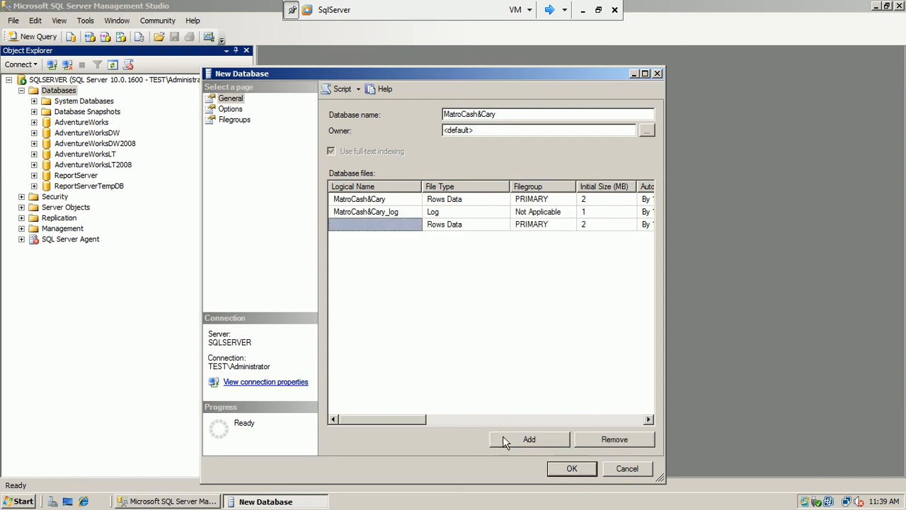
{"action": "left_click", "coordinate": [349, 220]}
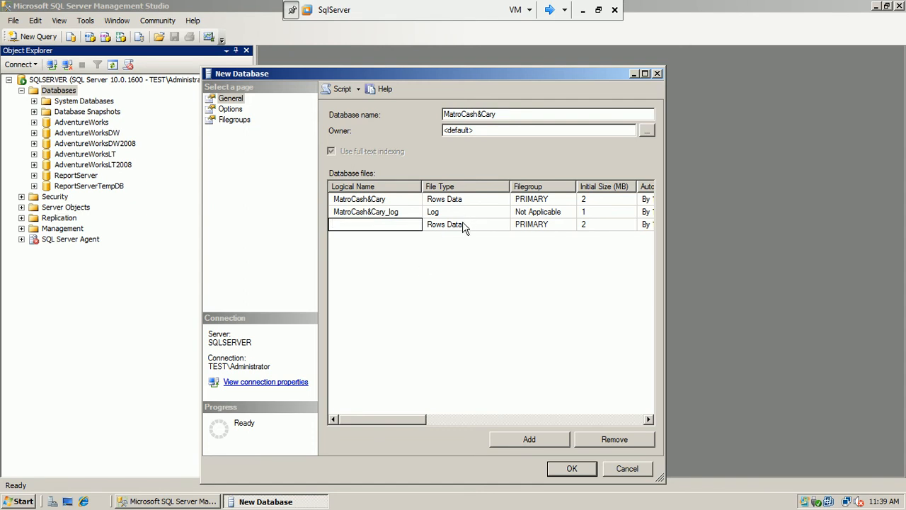
{"action": "left_click", "coordinate": [528, 226]}
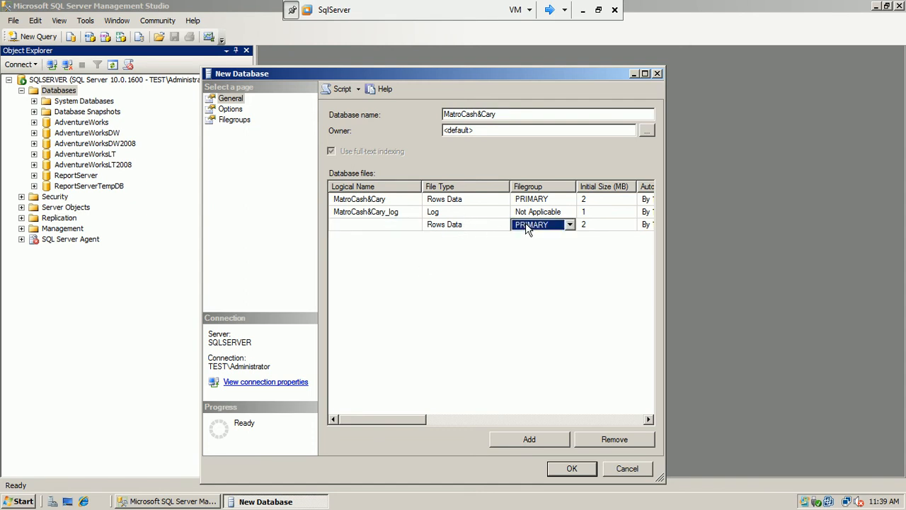
{"action": "left_click", "coordinate": [488, 227]}
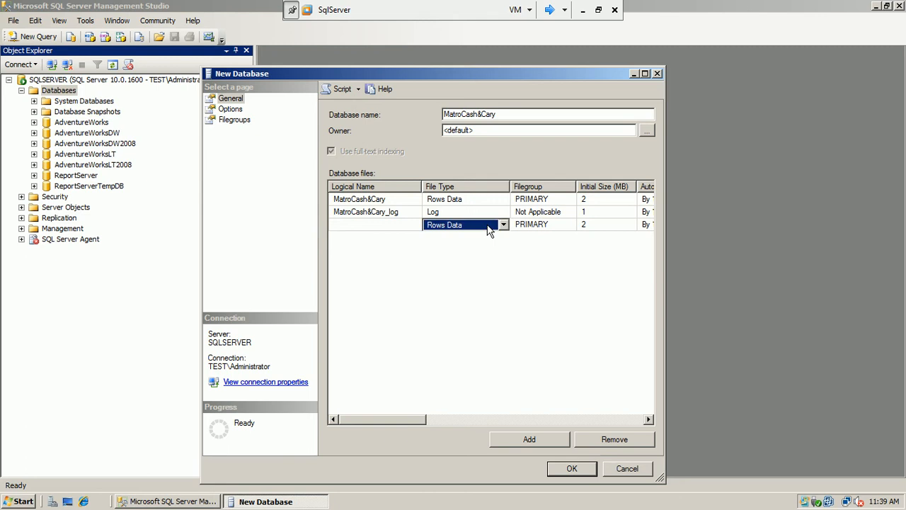
{"action": "left_click", "coordinate": [408, 226]}
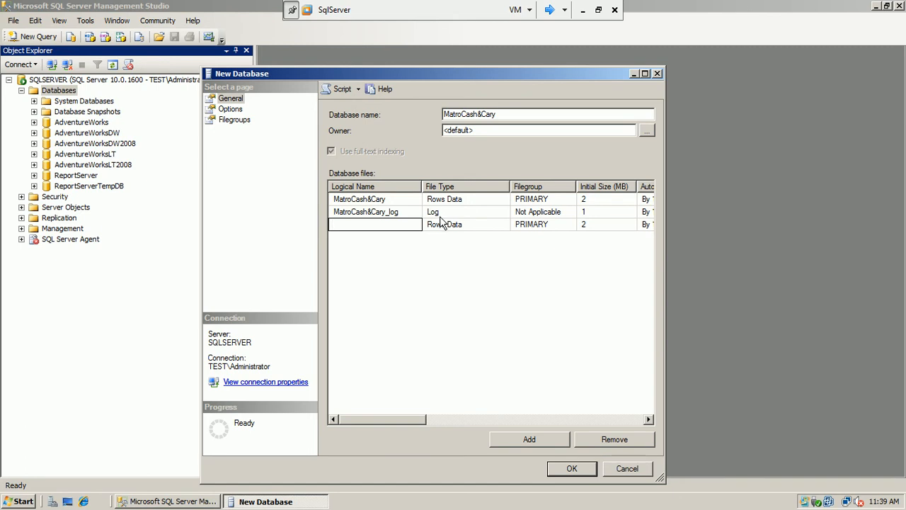
{"action": "left_click", "coordinate": [591, 439]}
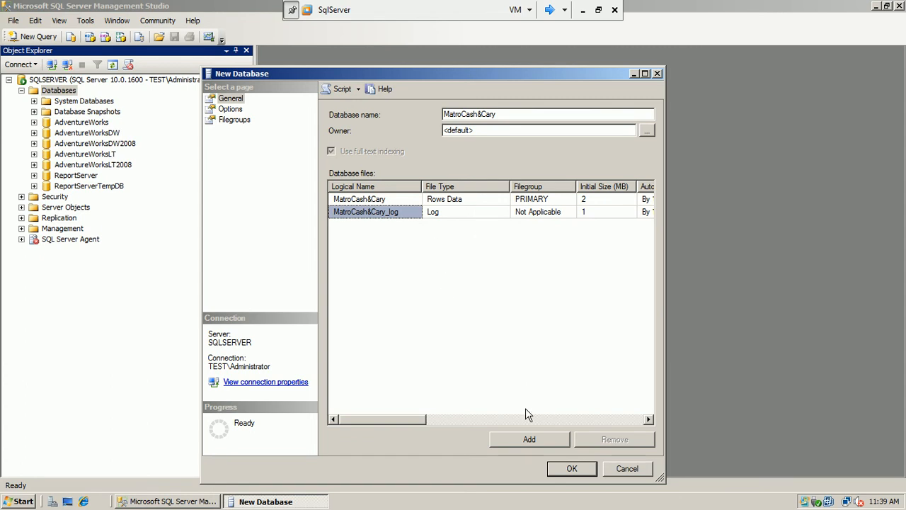
Step: Browse the collations offered in the new database's options, keeping the server default
{"action": "left_click", "coordinate": [233, 111]}
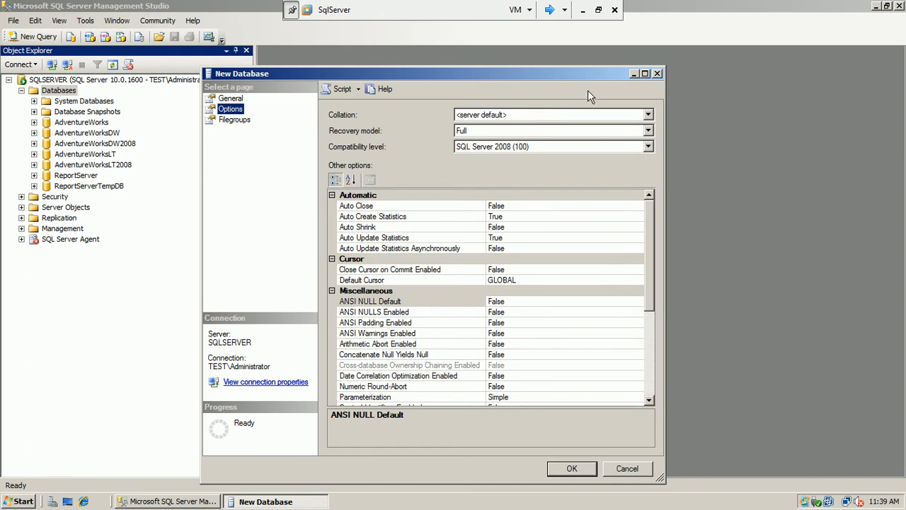
{"action": "left_click", "coordinate": [650, 113]}
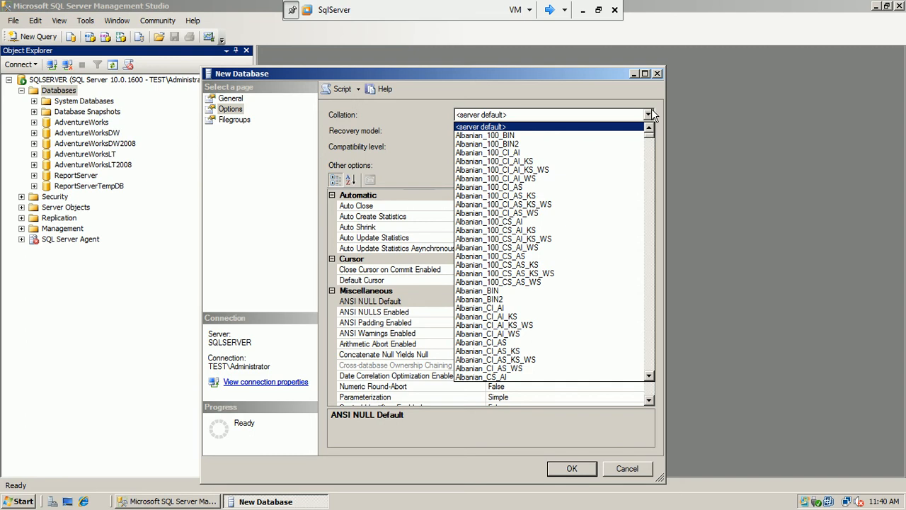
{"action": "left_click_drag", "start_coordinate": [650, 135], "coordinate": [651, 165]}
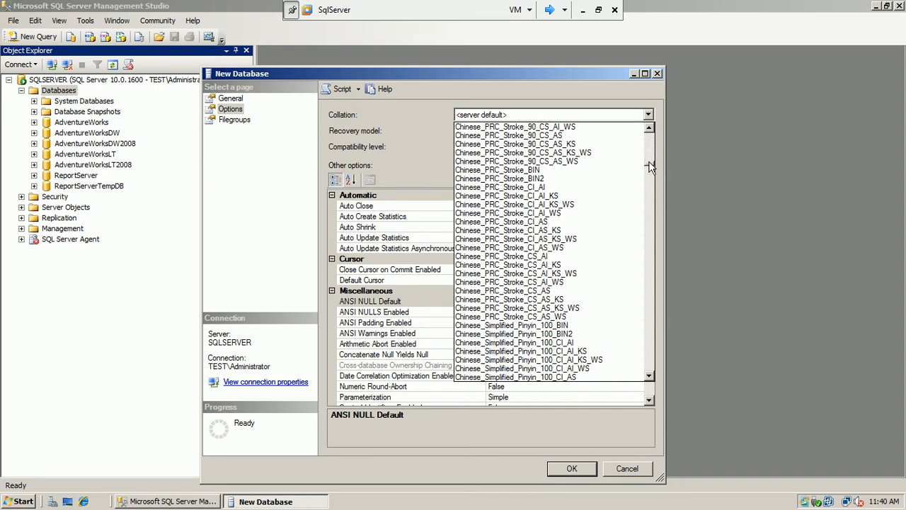
{"action": "left_click", "coordinate": [417, 112]}
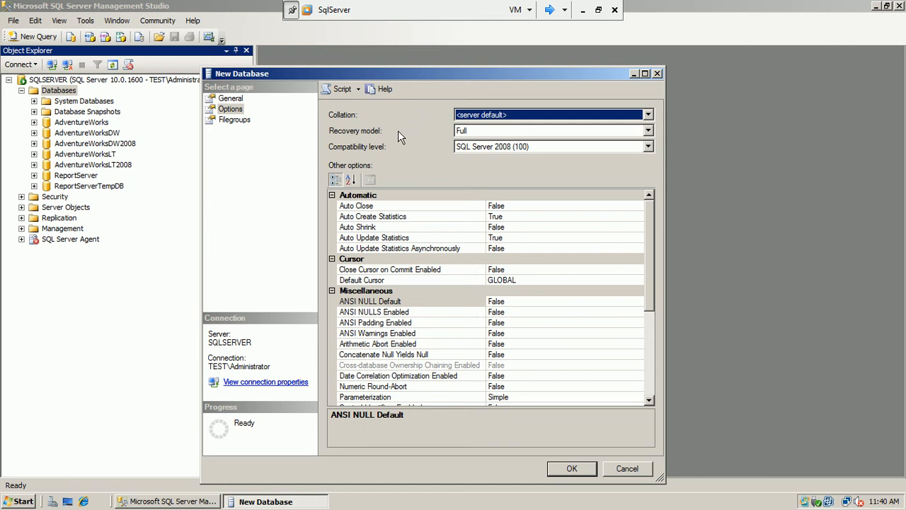
Step: Review the recovery model and compatibility level choices for the new database, keeping Full and SQL Server 2008 (100)
{"action": "left_click", "coordinate": [649, 132]}
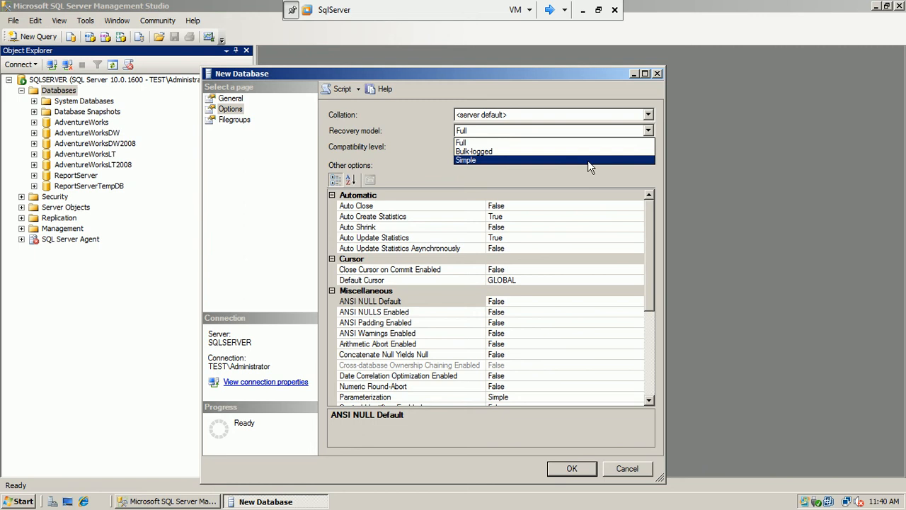
{"action": "left_click", "coordinate": [563, 144]}
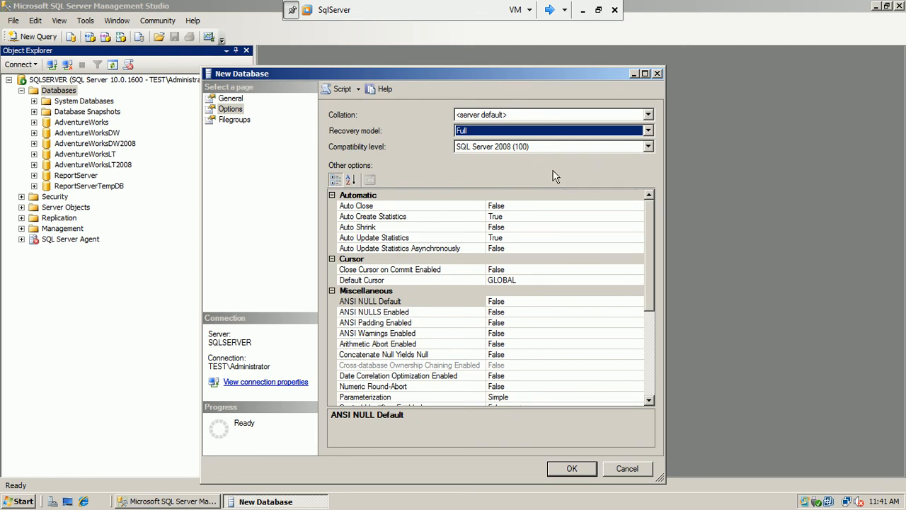
{"action": "left_click", "coordinate": [650, 146]}
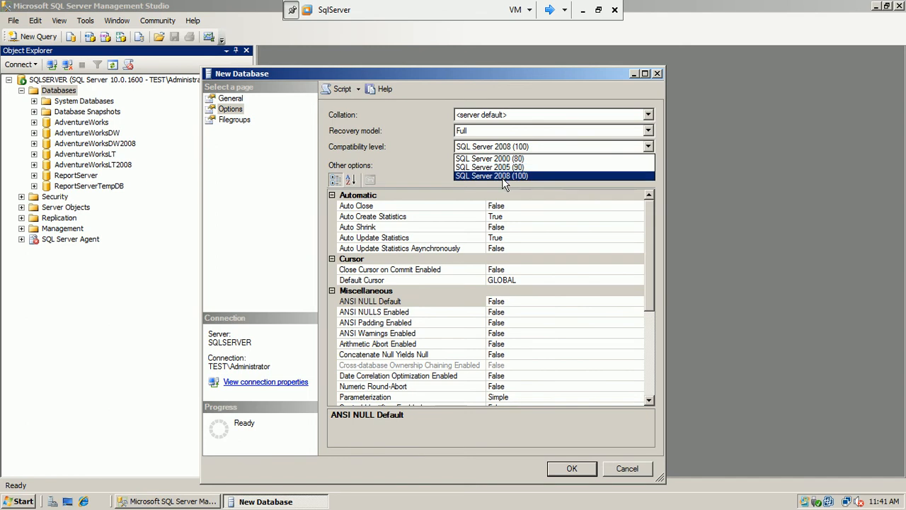
{"action": "left_click", "coordinate": [501, 170]}
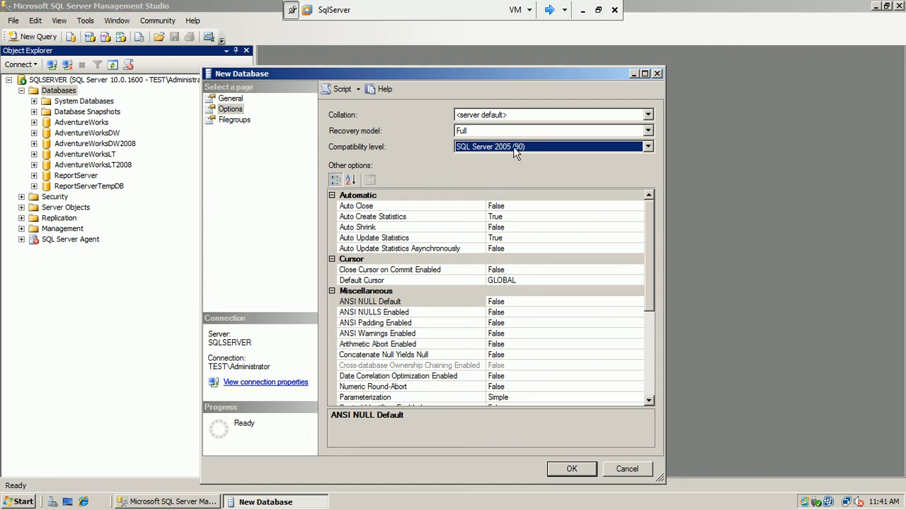
{"action": "left_click", "coordinate": [510, 147]}
{"action": "left_click", "coordinate": [516, 175]}
{"action": "left_click", "coordinate": [537, 147]}
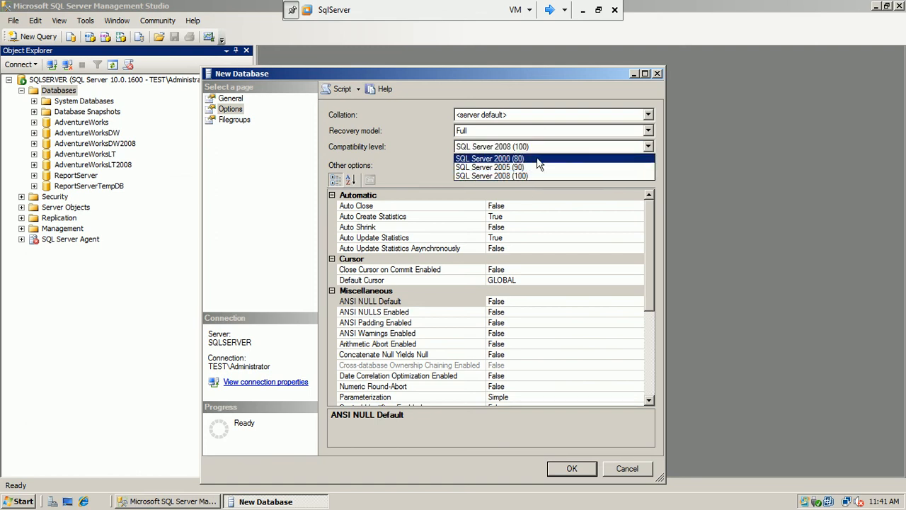
{"action": "left_click", "coordinate": [531, 177]}
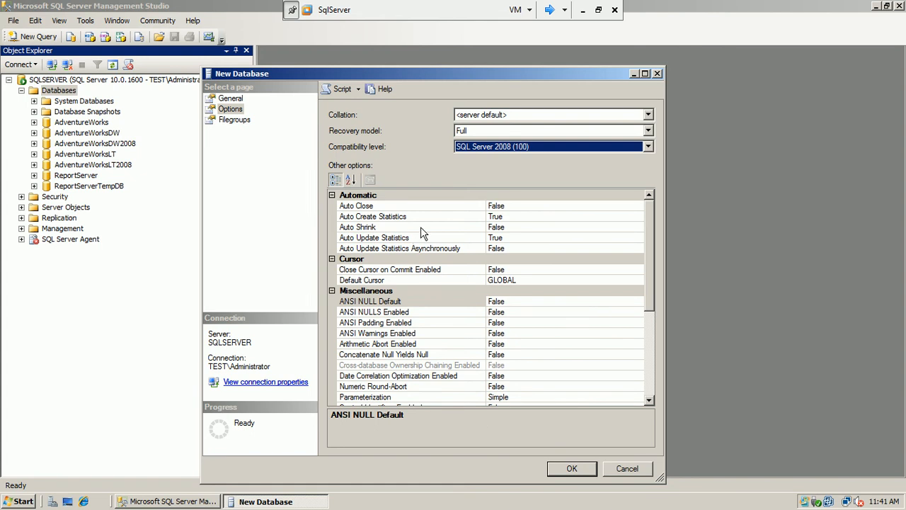
Step: Examine the Automatic, Cursor and Miscellaneous options of the new database, including Auto Create Statistics, Auto Shrink and Close Cursor on Commit Enabled
{"action": "left_click", "coordinate": [516, 215]}
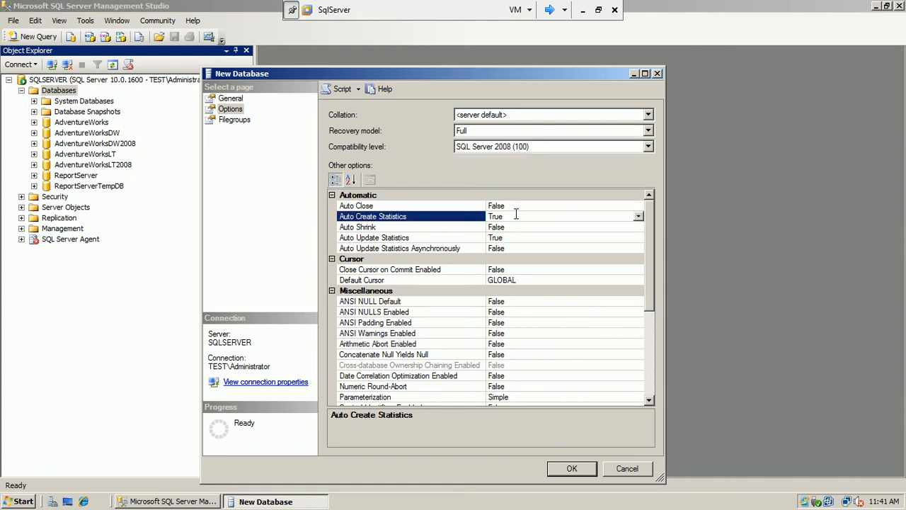
{"action": "left_click", "coordinate": [451, 228]}
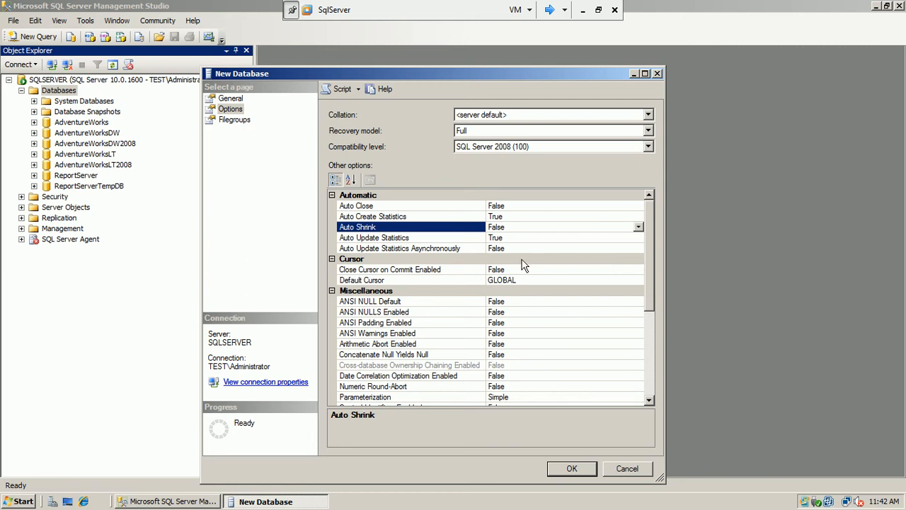
{"action": "left_click", "coordinate": [505, 271]}
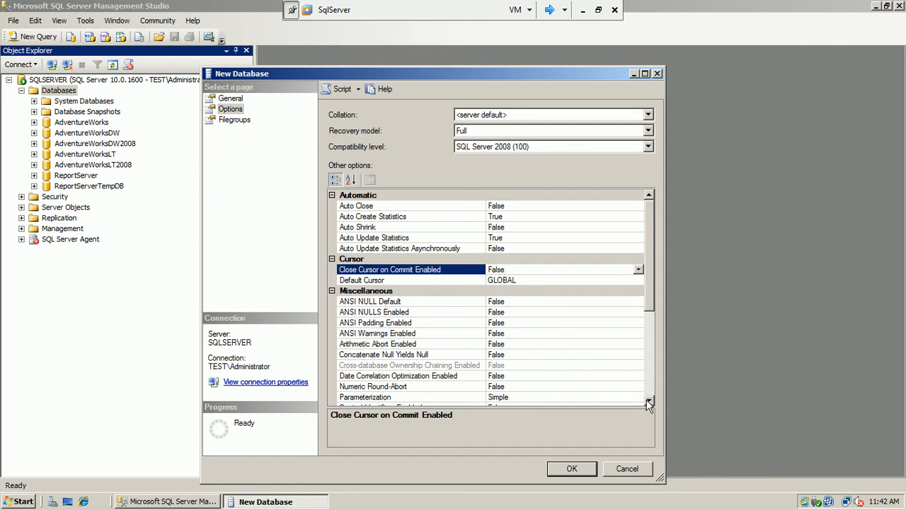
{"action": "scroll", "coordinate": [649, 402], "scroll_direction": "down", "scroll_amount": 10}
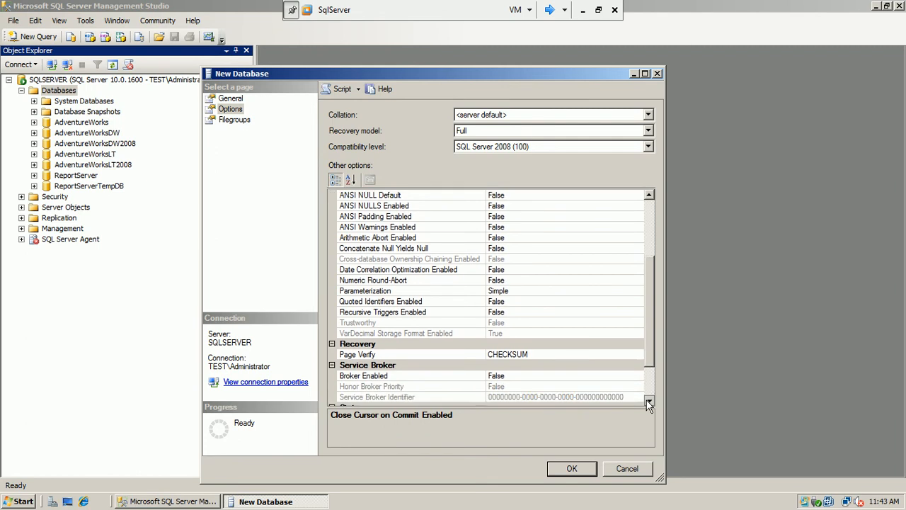
{"action": "scroll", "coordinate": [649, 402], "scroll_direction": "down", "scroll_amount": 5}
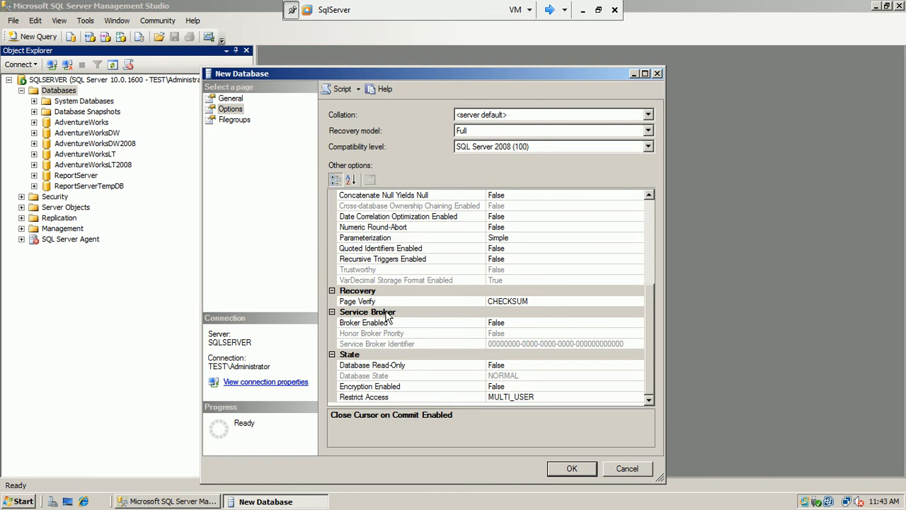
Step: Examine the Broker Enabled, Database Read-Only, Encryption Enabled and Restrict Access options, keeping Restrict Access at MULTI_USER
{"action": "left_click", "coordinate": [507, 323]}
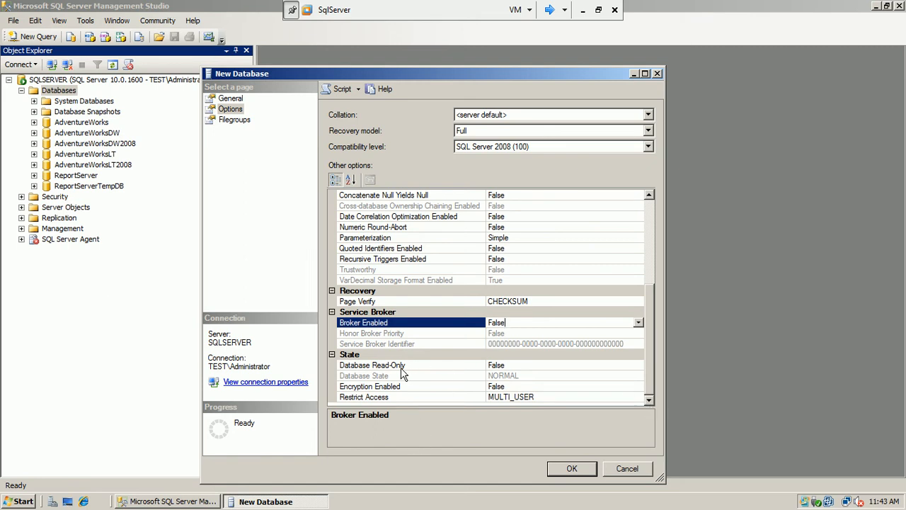
{"action": "left_click", "coordinate": [458, 366]}
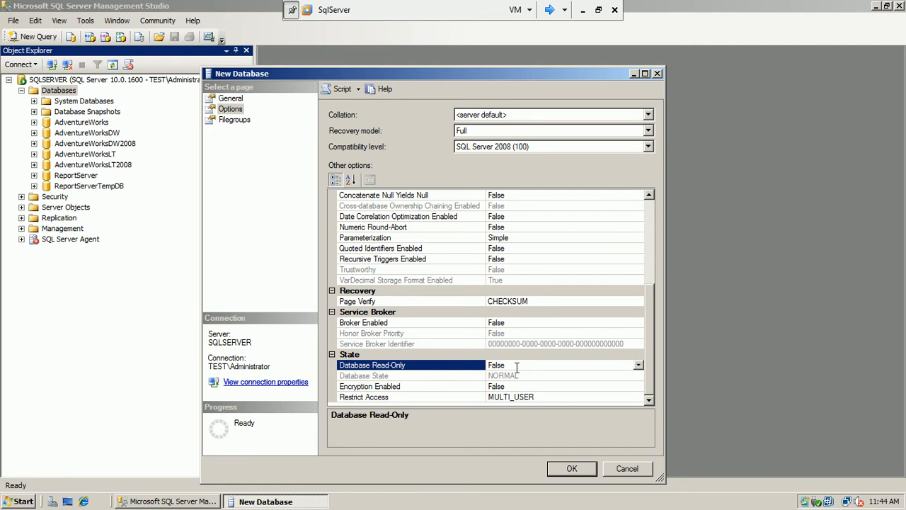
{"action": "left_click", "coordinate": [508, 386]}
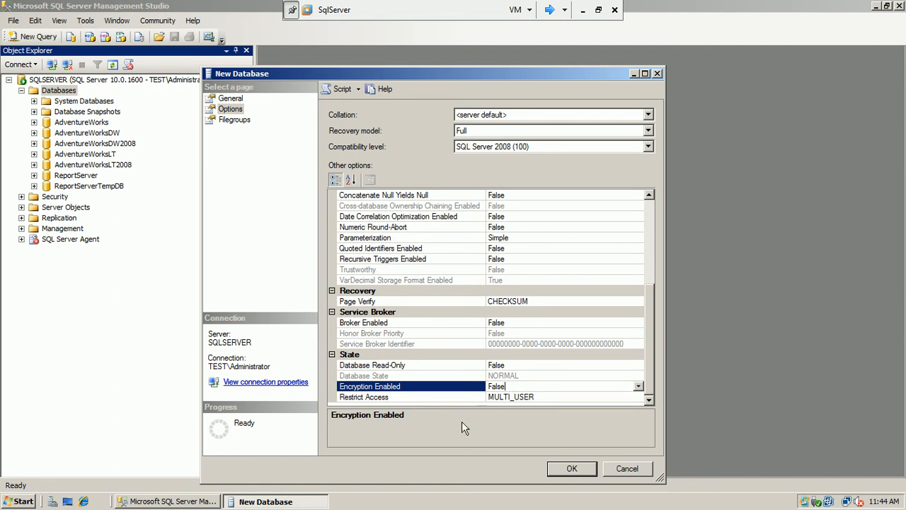
{"action": "left_click", "coordinate": [460, 397]}
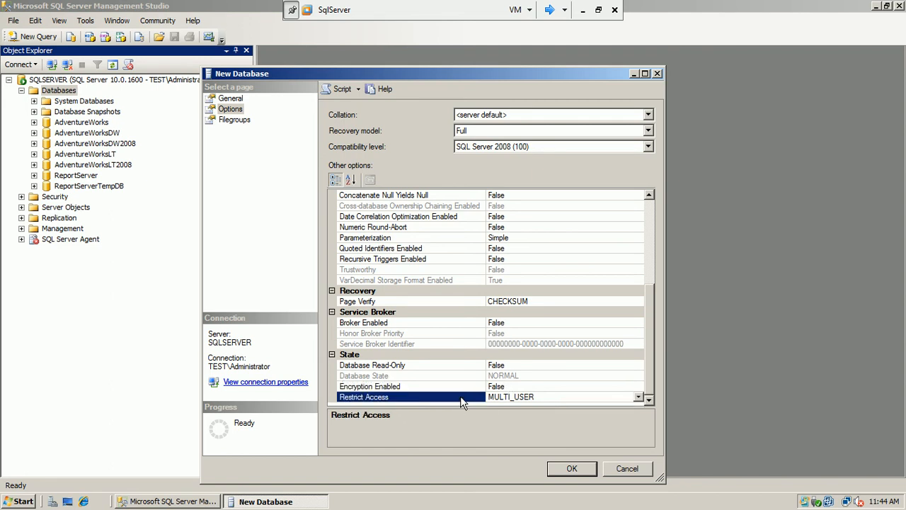
{"action": "left_click", "coordinate": [639, 398]}
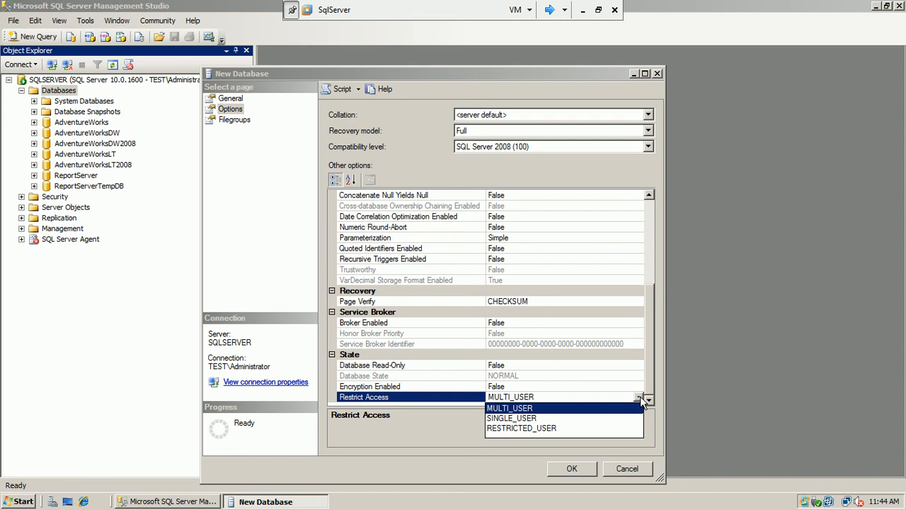
{"action": "left_click", "coordinate": [630, 409]}
{"action": "left_click", "coordinate": [638, 399]}
{"action": "left_click", "coordinate": [459, 420]}
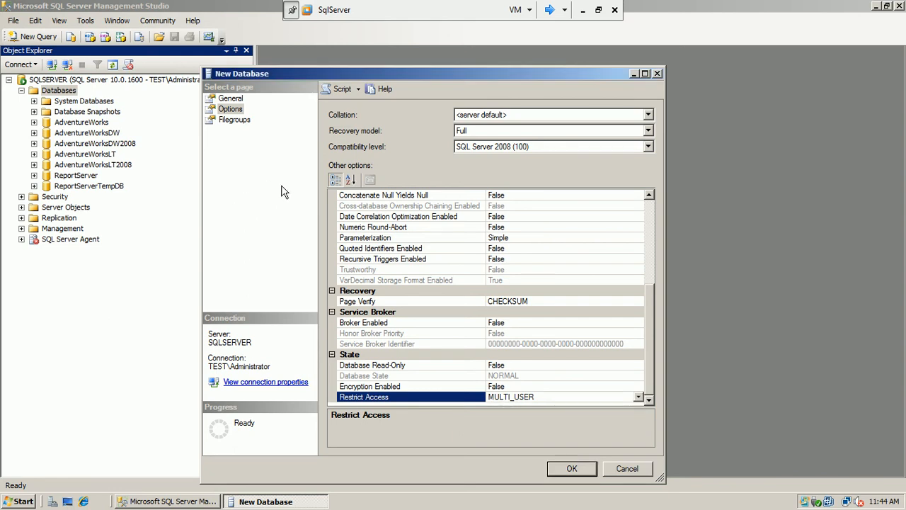
Step: Try adding an unnamed rows filegroup to the new database, and remove it again
{"action": "left_click", "coordinate": [236, 121]}
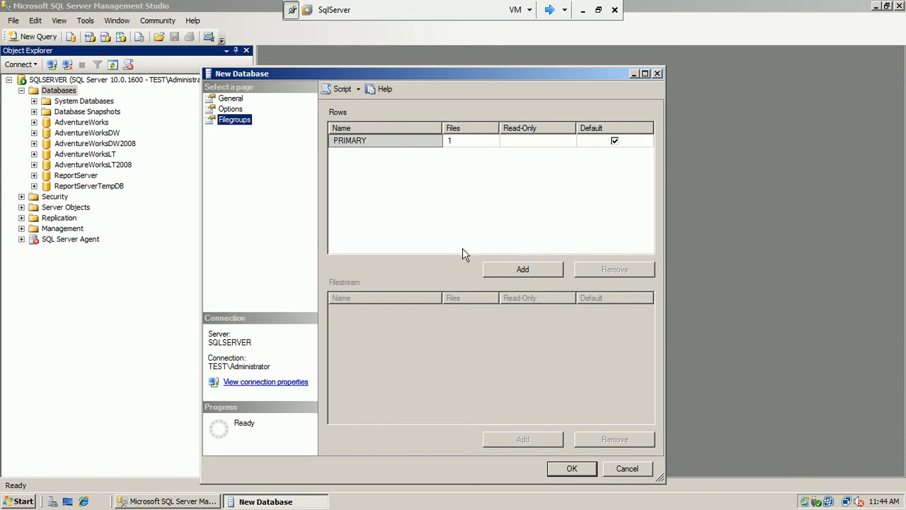
{"action": "left_click", "coordinate": [491, 275]}
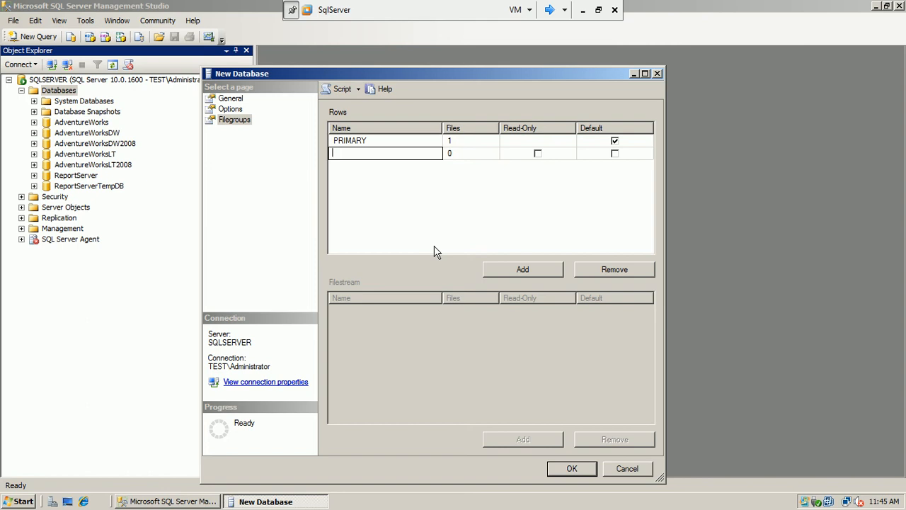
{"action": "left_click", "coordinate": [480, 172]}
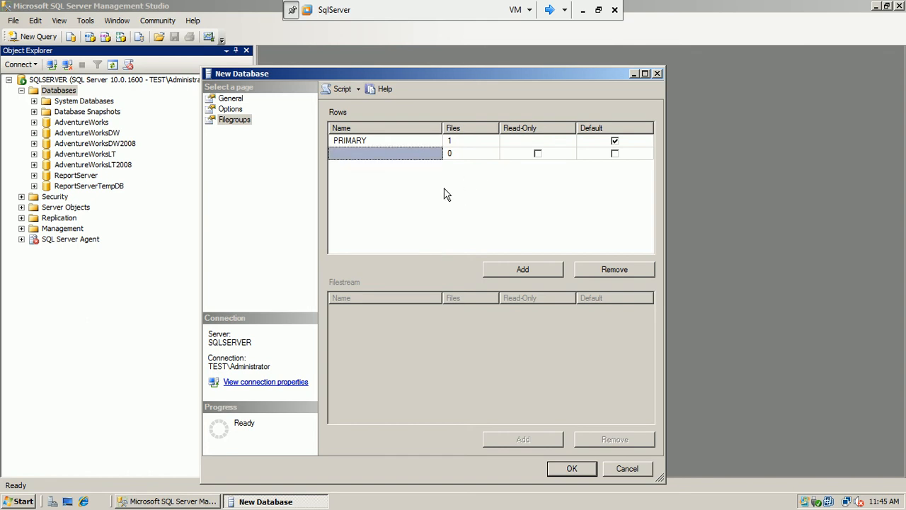
{"action": "left_click", "coordinate": [619, 273]}
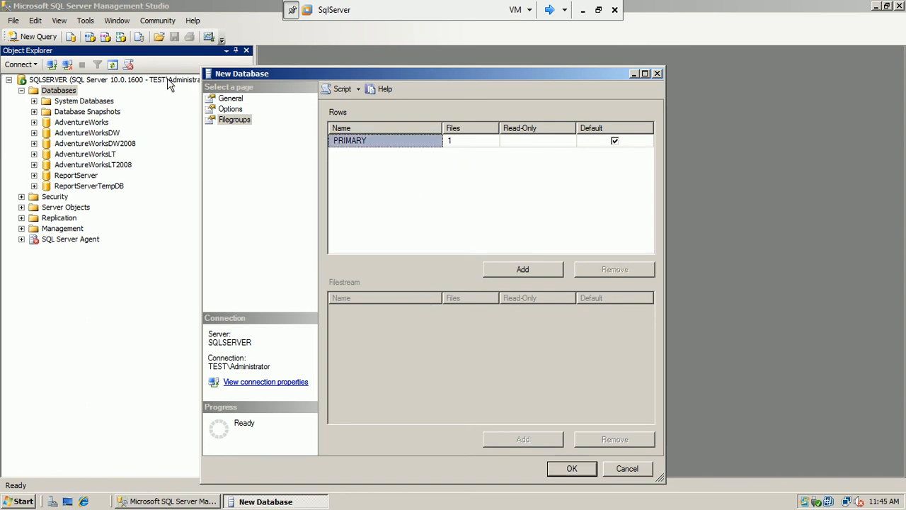
Step: Return to the General page, create the MatroCash&Cary database, and expand it in Object Explorer
{"action": "left_click", "coordinate": [228, 99]}
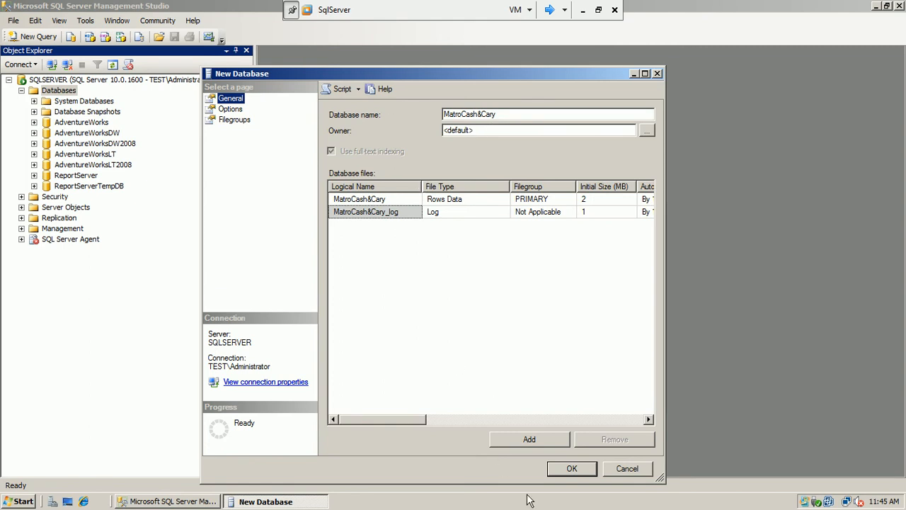
{"action": "left_click", "coordinate": [572, 471]}
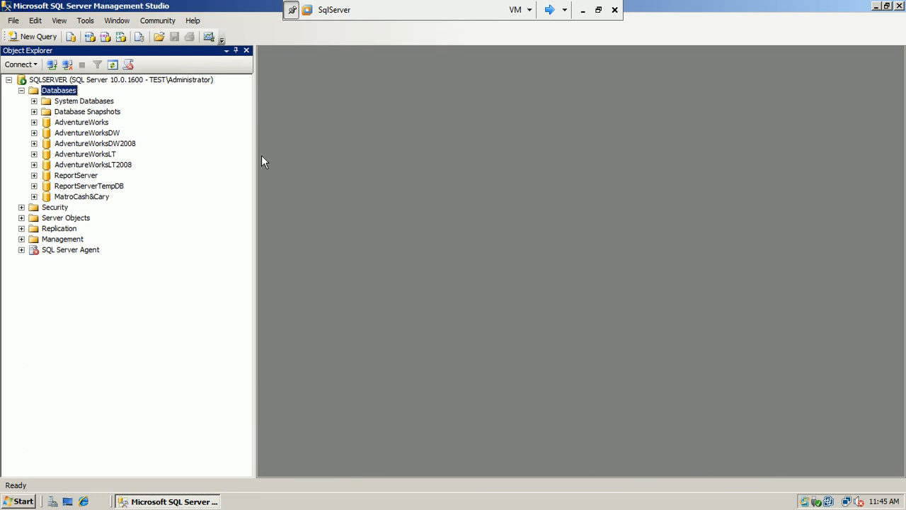
{"action": "left_click", "coordinate": [104, 197]}
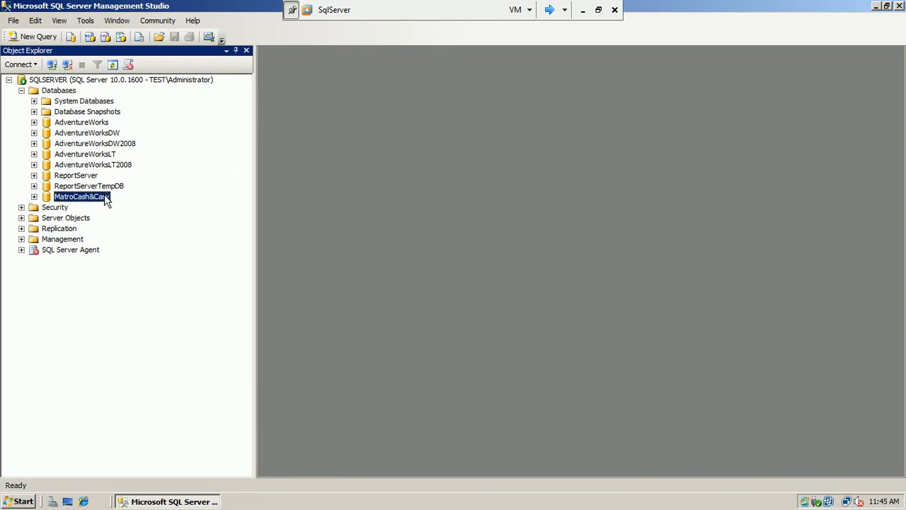
{"action": "left_click", "coordinate": [34, 197]}
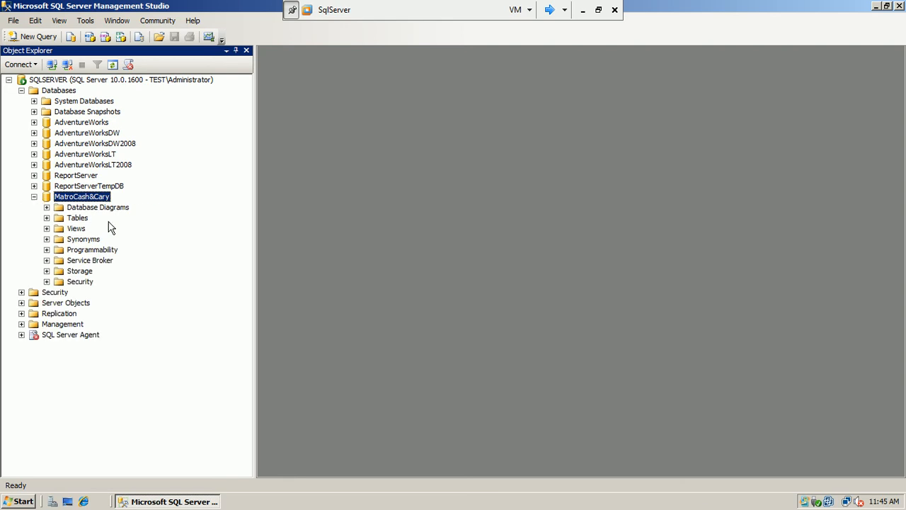
Step: Create the support objects for database diagramming in MatroCash&Cary, and look at the commands offered for Database Diagrams
{"action": "left_click", "coordinate": [81, 210]}
{"action": "left_click", "coordinate": [47, 208]}
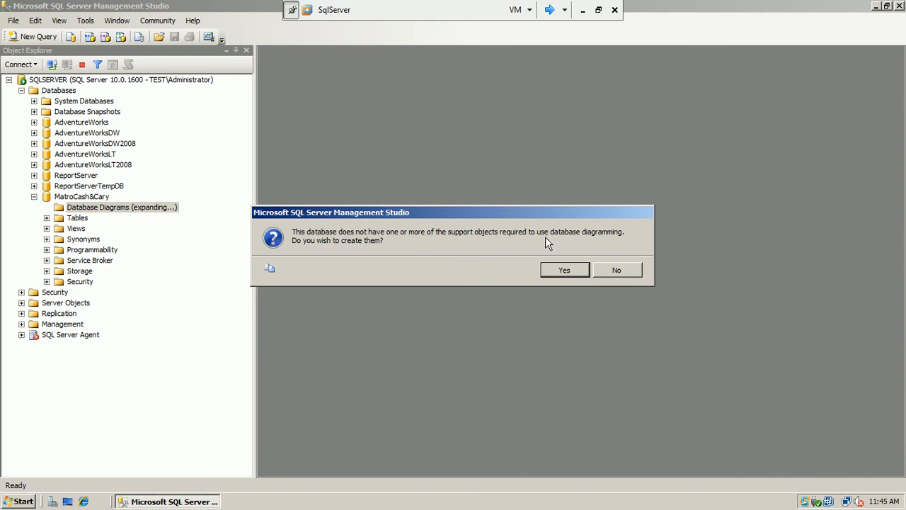
{"action": "left_click", "coordinate": [554, 271]}
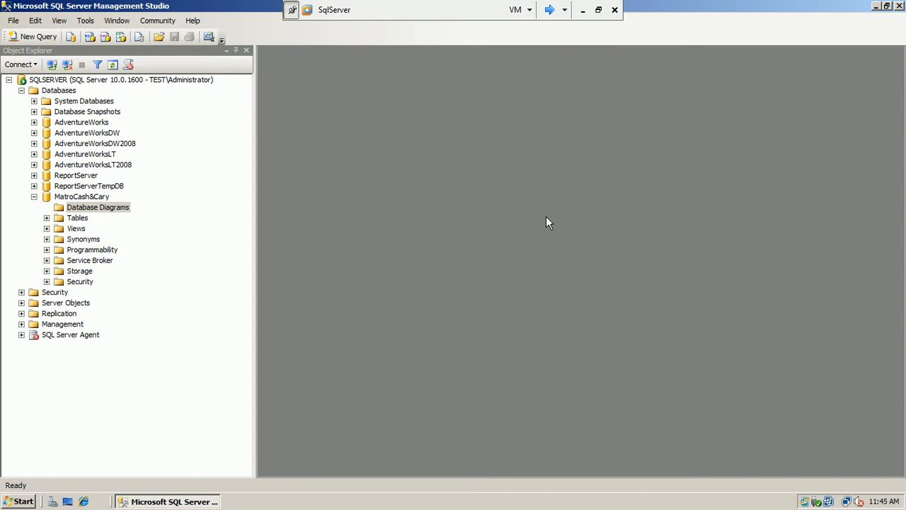
{"action": "right_click", "coordinate": [93, 208]}
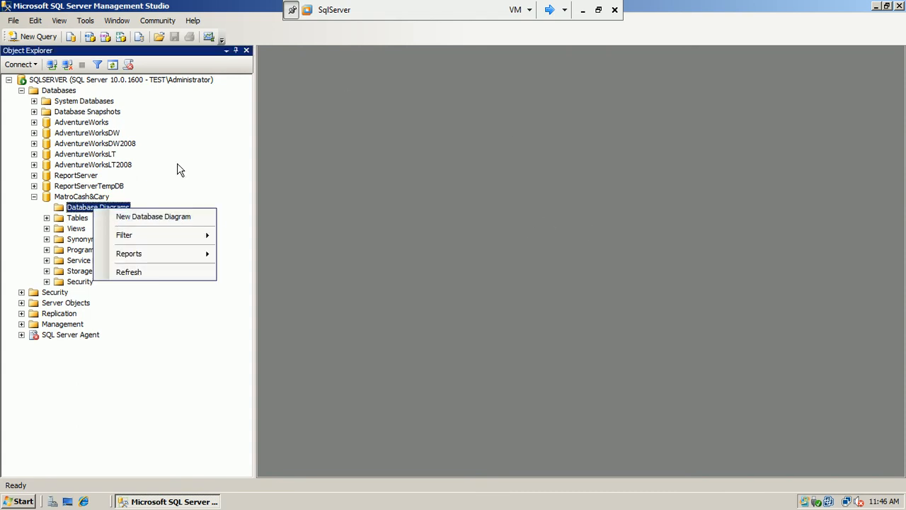
{"action": "left_click", "coordinate": [198, 159]}
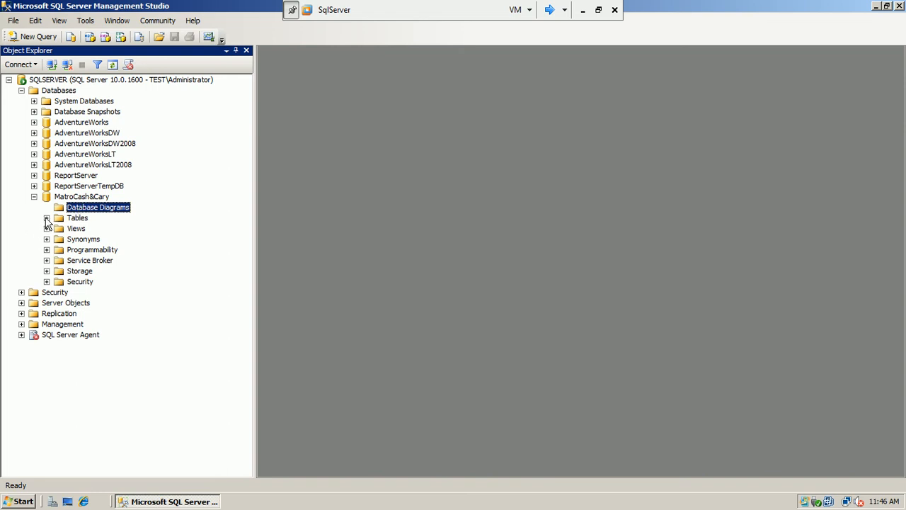
Step: Look through the Tables folder of MatroCash&Cary down to the contents of the dbo.sysdiagrams system table, and collapse System Tables again
{"action": "left_click", "coordinate": [46, 218]}
{"action": "left_click", "coordinate": [74, 219]}
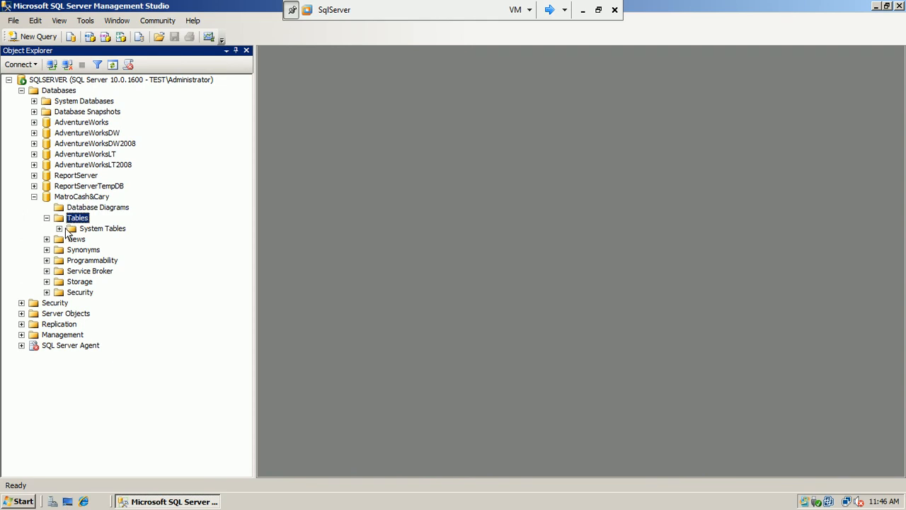
{"action": "left_click", "coordinate": [59, 229]}
{"action": "left_click", "coordinate": [101, 240]}
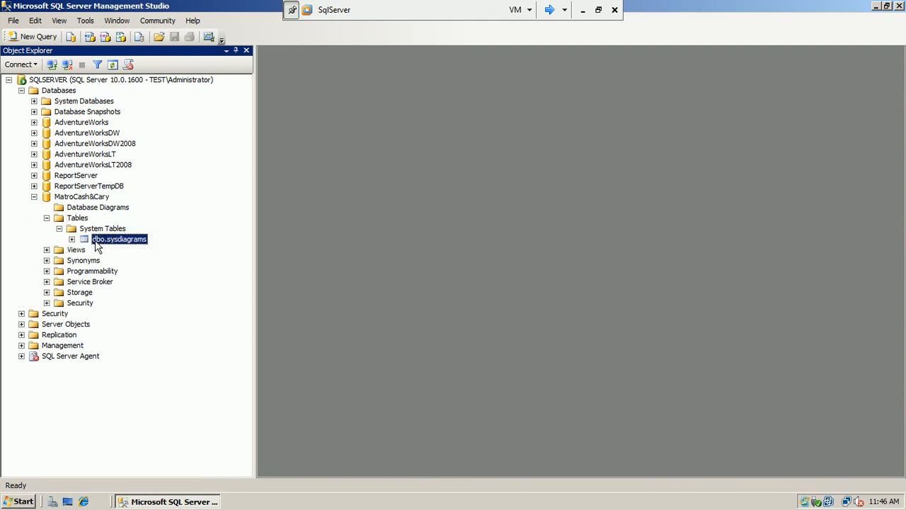
{"action": "left_click", "coordinate": [71, 239]}
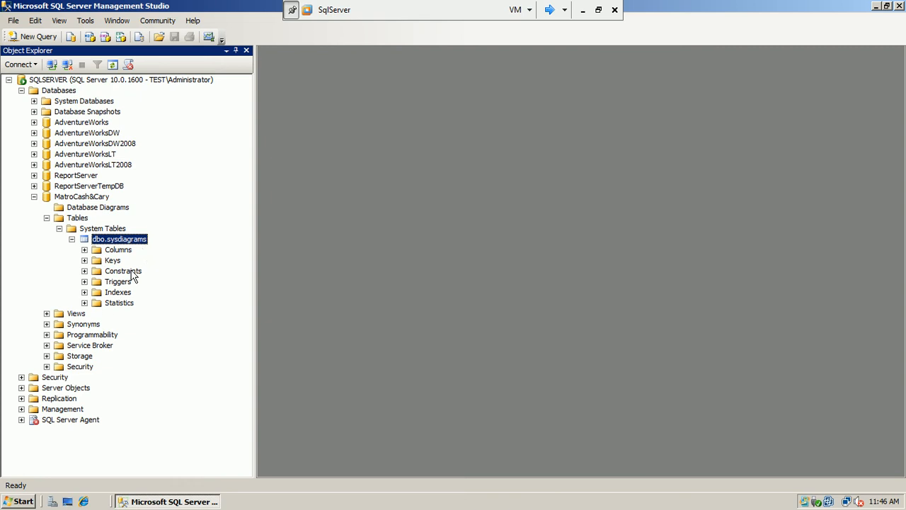
{"action": "left_click", "coordinate": [59, 229]}
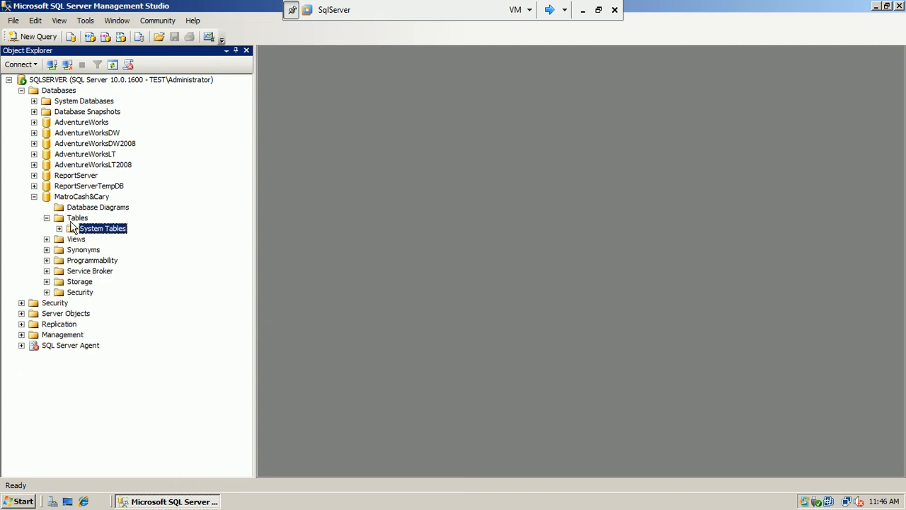
Step: Show the commands available for the Tables folder of MatroCash&Cary, and switch the virtual machine from full screen to the VMware Workstation window
{"action": "left_click", "coordinate": [76, 219]}
{"action": "right_click", "coordinate": [75, 217]}
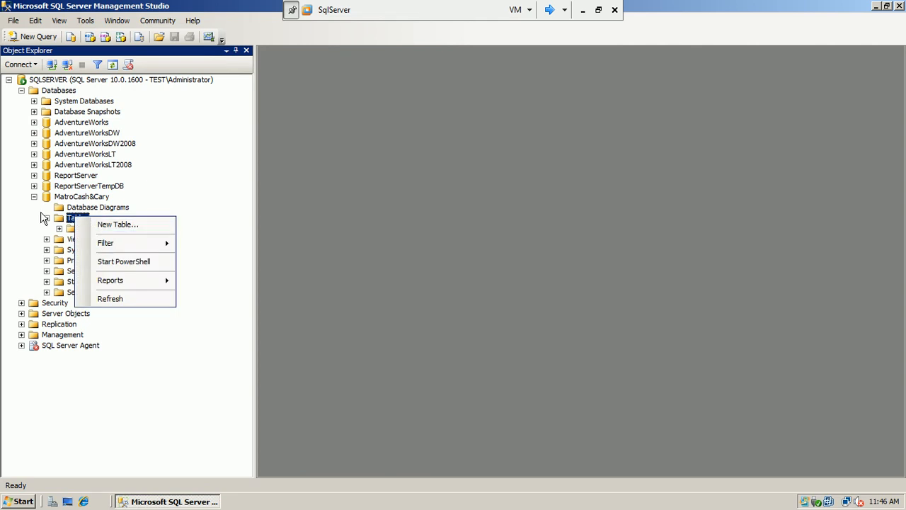
{"action": "left_click", "coordinate": [598, 10]}
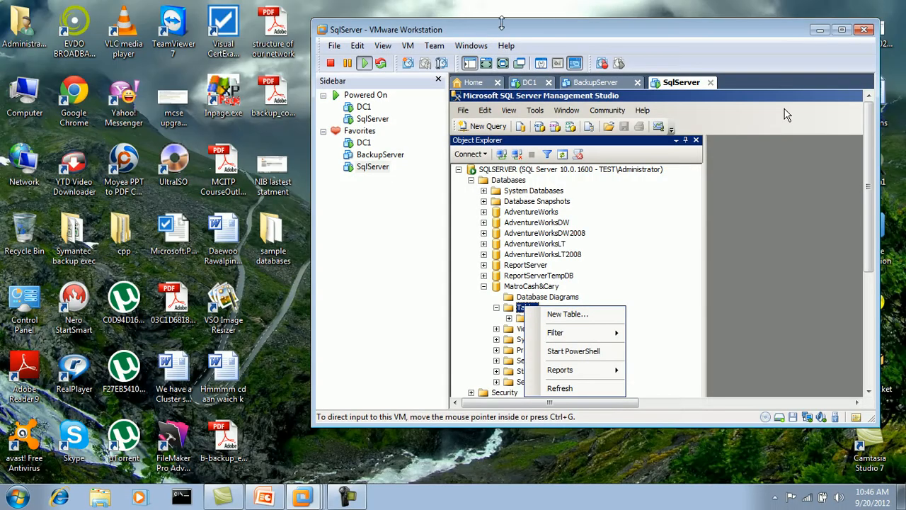
Step: Maximize the VMware Workstation window, collapse MatroCash&Cary, and look through the commands offered for the database, including the Script Database as options
{"action": "double_click", "coordinate": [508, 14]}
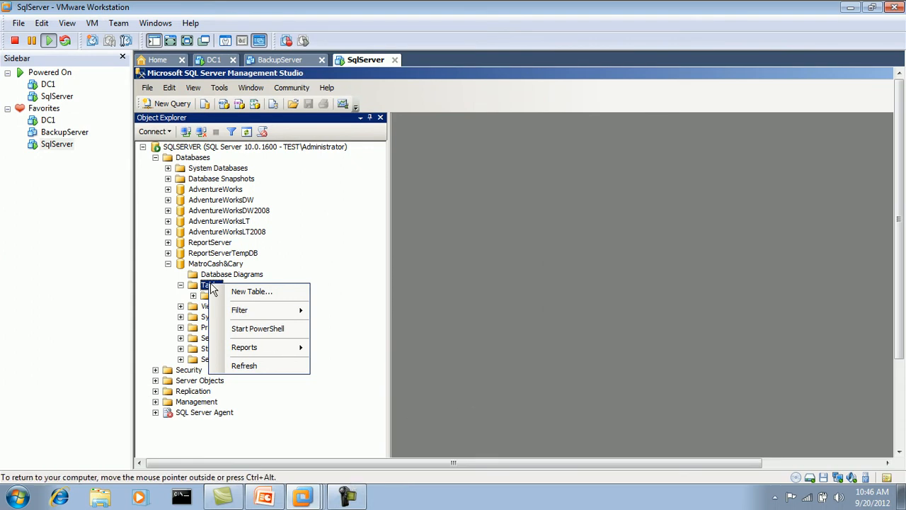
{"action": "left_click", "coordinate": [168, 265]}
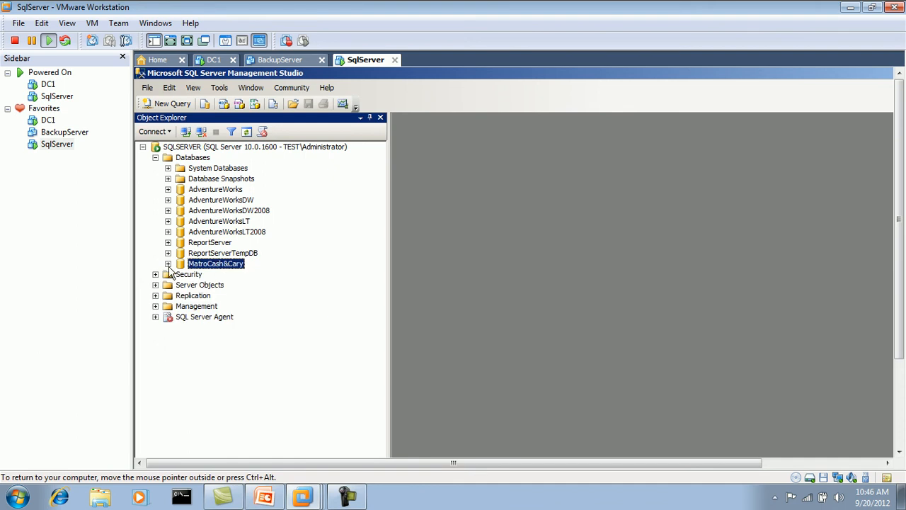
{"action": "right_click", "coordinate": [212, 267]}
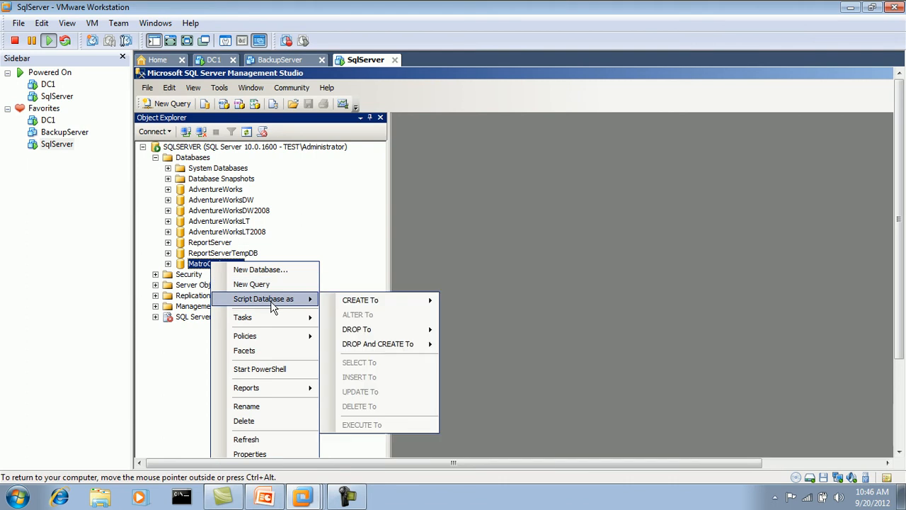
{"action": "mouse_move", "coordinate": [272, 303]}
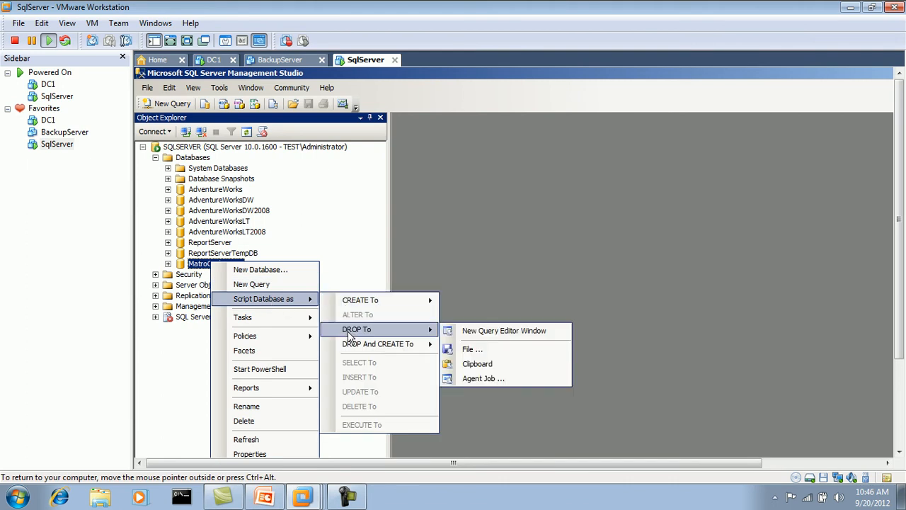
{"action": "mouse_move", "coordinate": [352, 348]}
{"action": "mouse_move", "coordinate": [293, 323]}
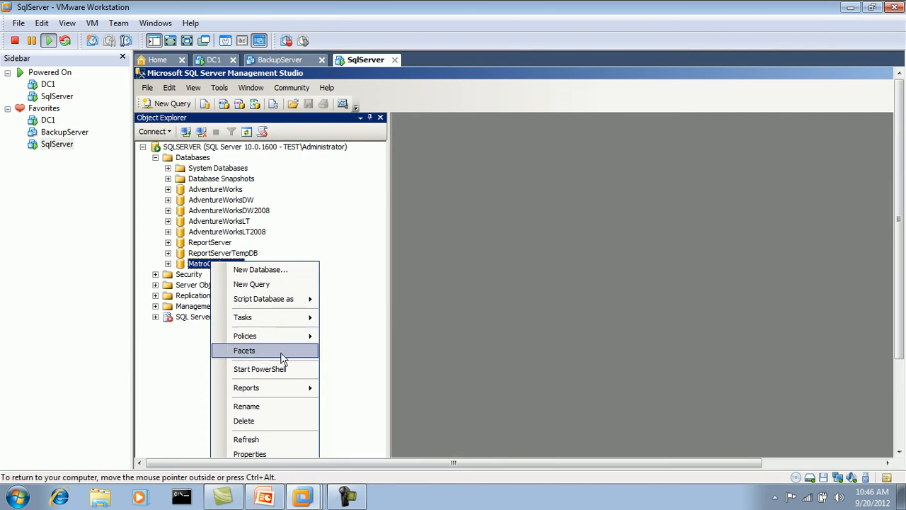
{"action": "left_click", "coordinate": [192, 267]}
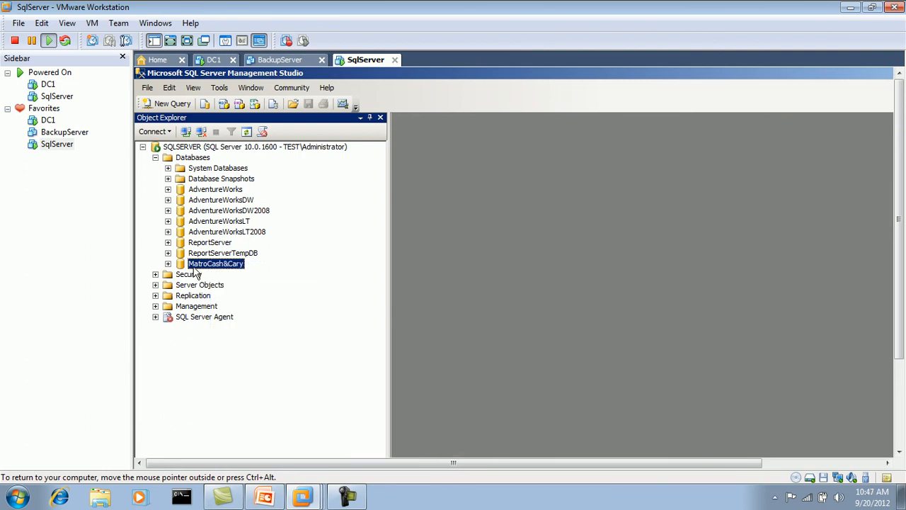
{"action": "key", "text": "Return"}
{"action": "left_click", "coordinate": [347, 497]}
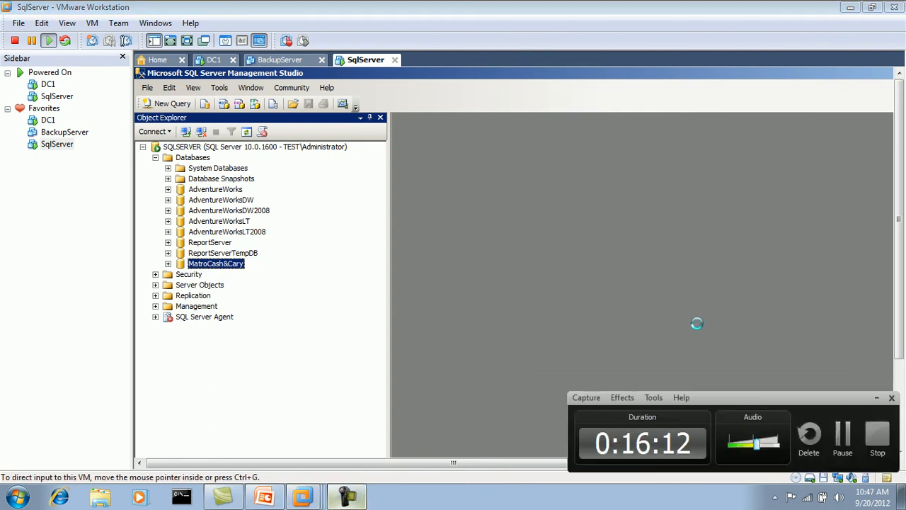
{"action": "left_click", "coordinate": [844, 453]}
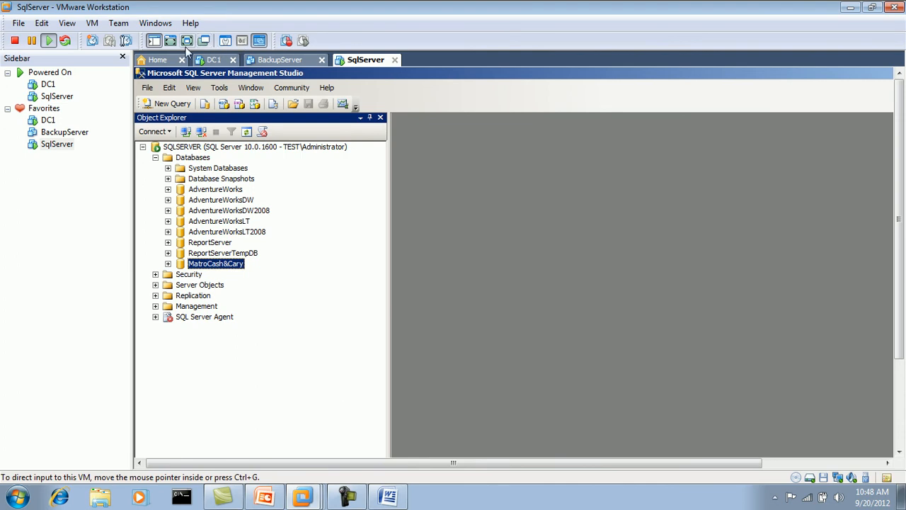
Step: Return the virtual machine to full screen and expand MatroCash&Cary with its Tables folder collapsed
{"action": "left_click", "coordinate": [187, 41]}
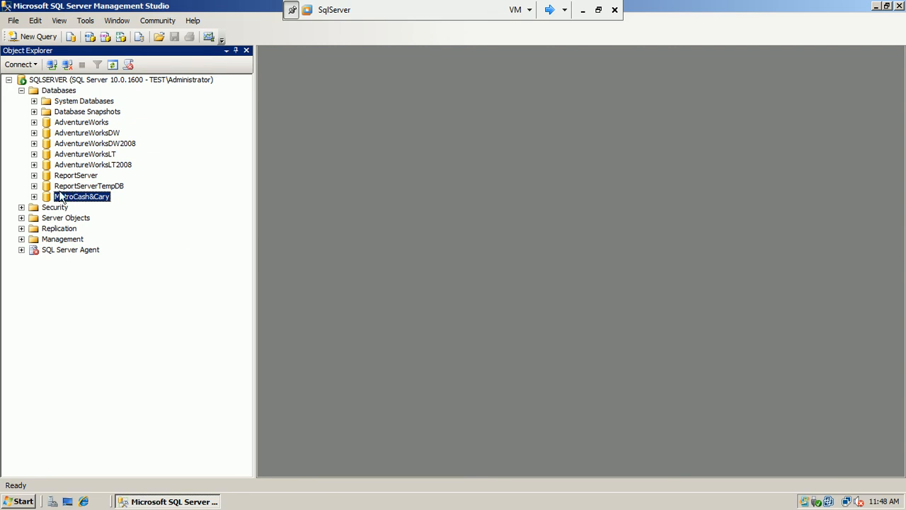
{"action": "left_click", "coordinate": [34, 197]}
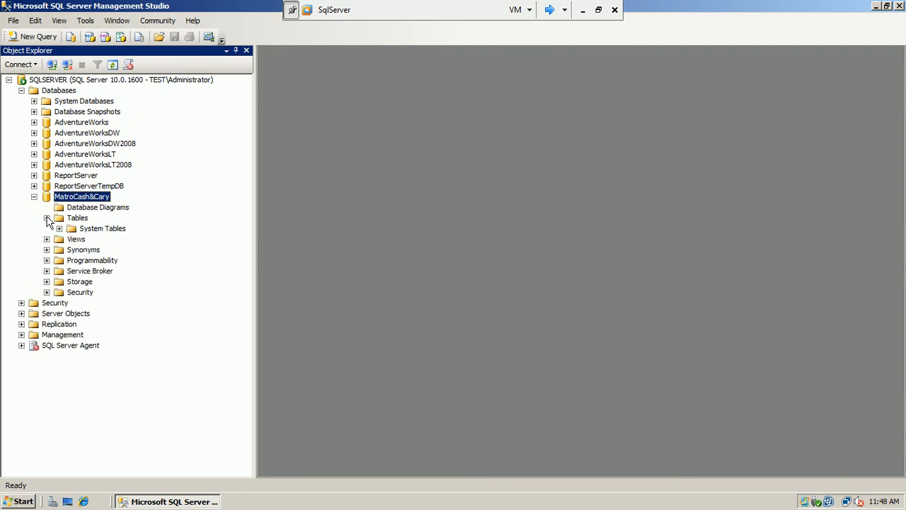
{"action": "left_click", "coordinate": [47, 219]}
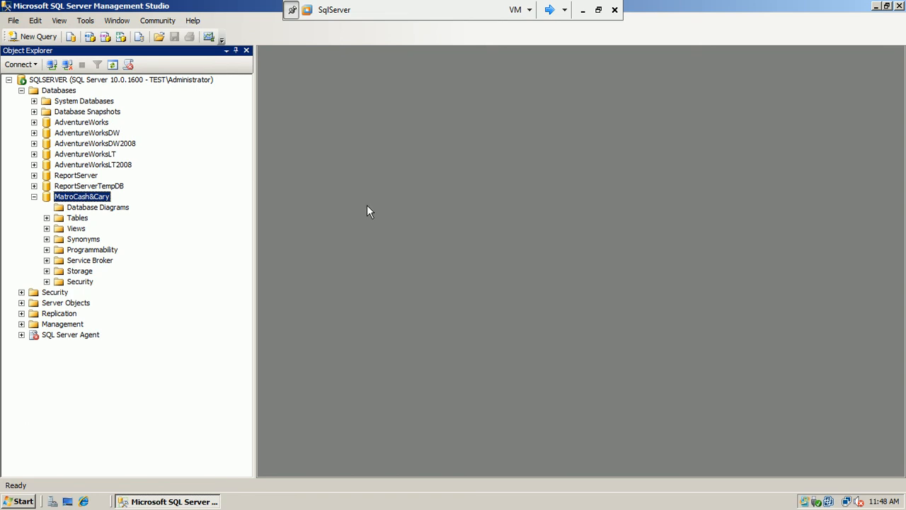
Step: Switch to the Word document Final shopping mall dbs system to examine its E-R Diagram
{"action": "left_click", "coordinate": [582, 9]}
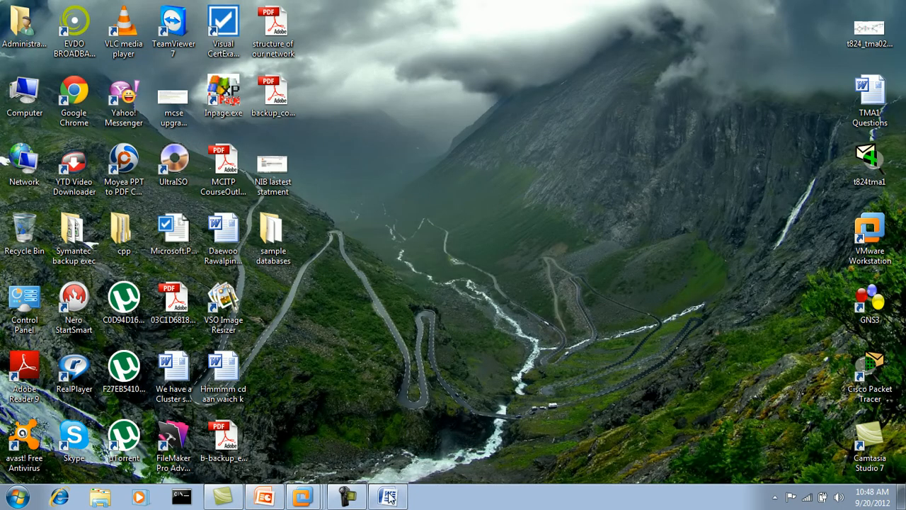
{"action": "left_click", "coordinate": [390, 498]}
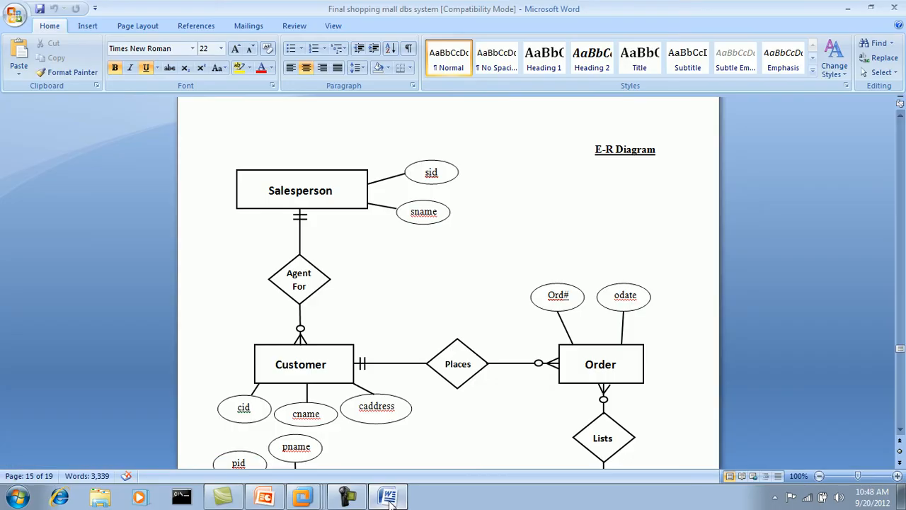
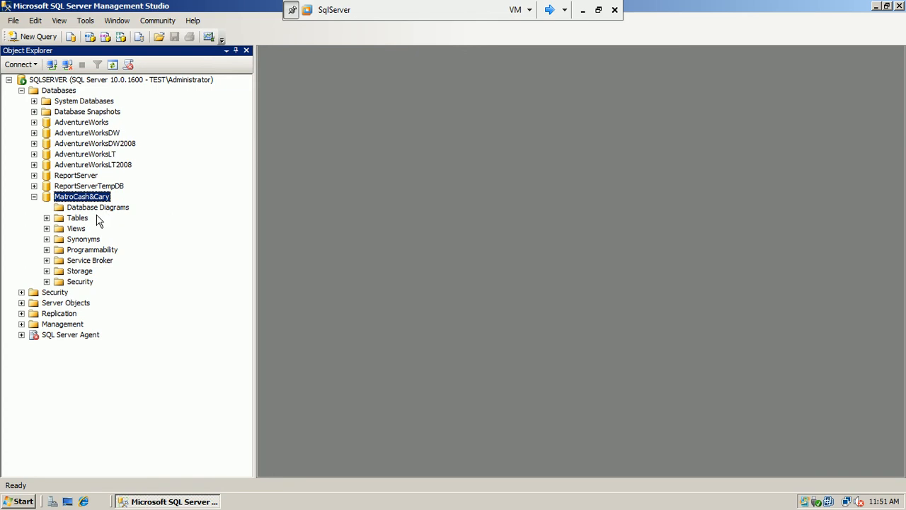
Step: Start designing a new table in the Tables folder of MatroCash&Cary
{"action": "left_click", "coordinate": [47, 218]}
{"action": "left_click", "coordinate": [47, 217]}
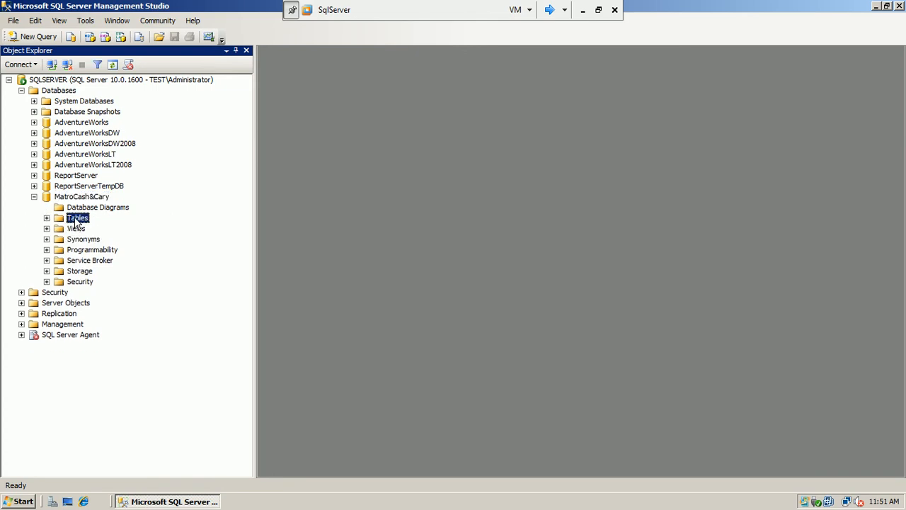
{"action": "right_click", "coordinate": [75, 220]}
{"action": "left_click", "coordinate": [92, 227]}
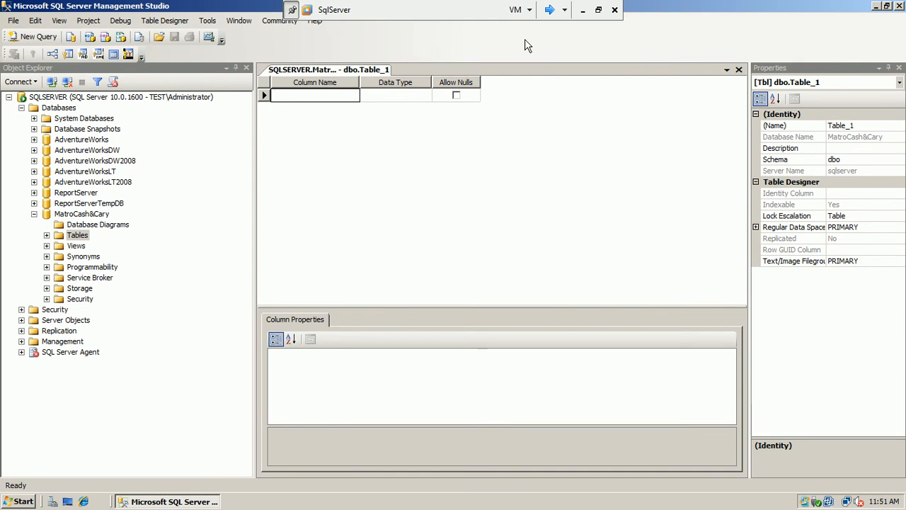
Step: Check the SalesPerson attributes under Transform to Relational Model in the Word document, and return to the SqlServer virtual machine
{"action": "left_click", "coordinate": [587, 10]}
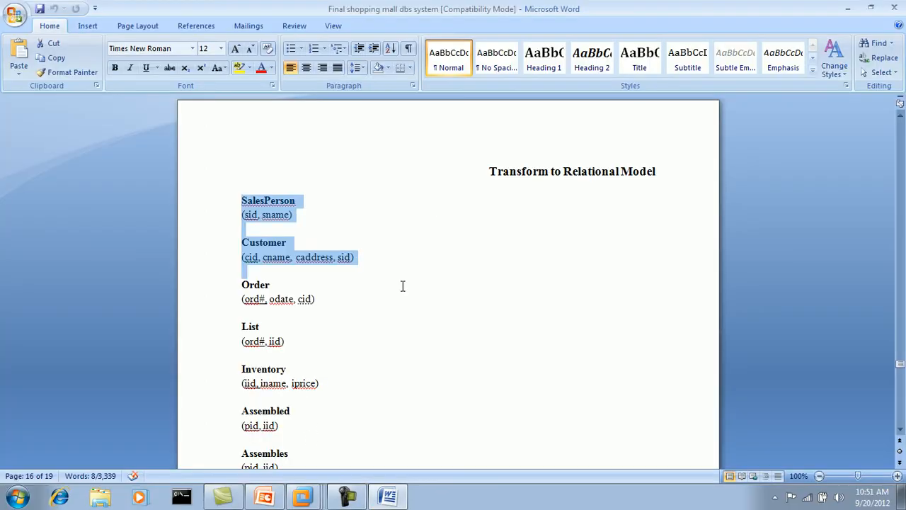
{"action": "left_click", "coordinate": [276, 215]}
{"action": "mouse_move", "coordinate": [397, 503]}
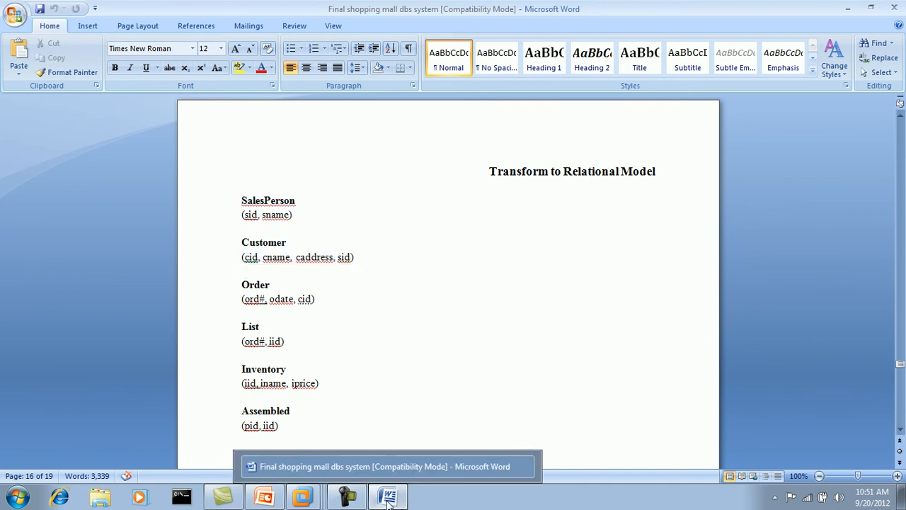
{"action": "mouse_move", "coordinate": [316, 500]}
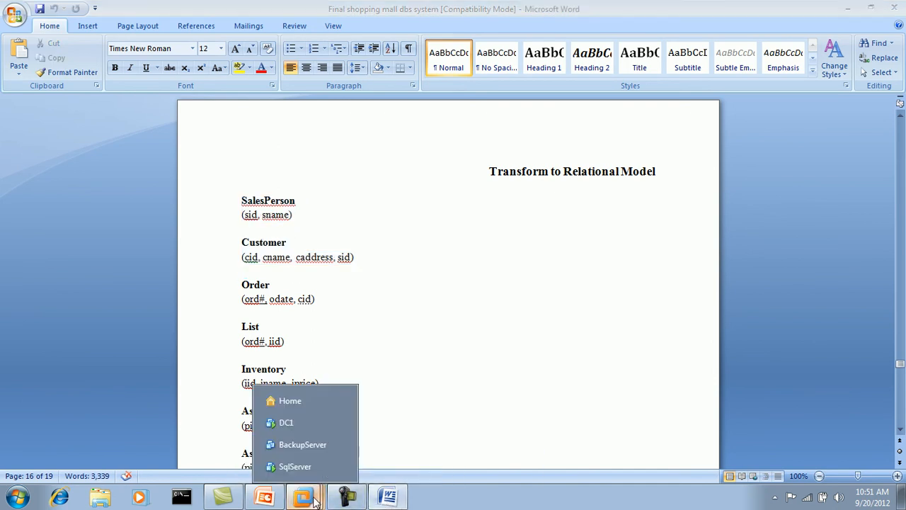
{"action": "left_click", "coordinate": [295, 466]}
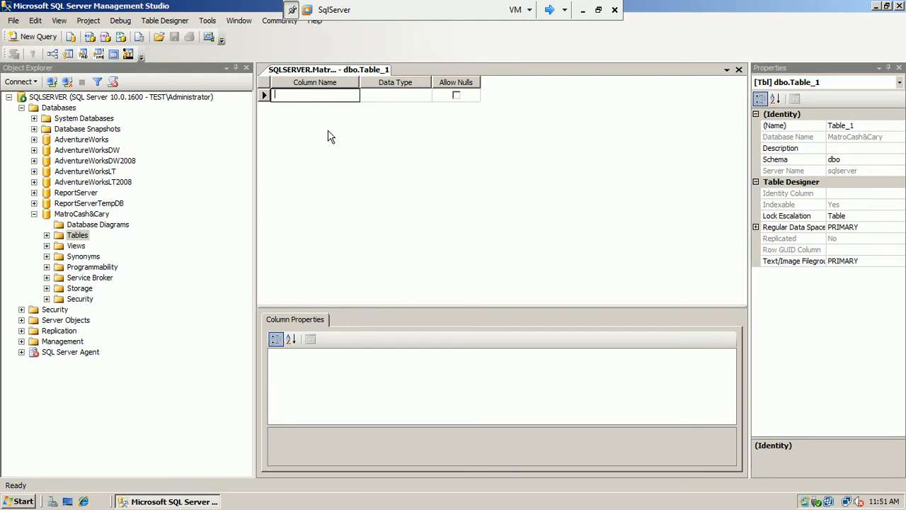
Step: Add a SID column with data type nchar(10) to the new table and disallow nulls for it
{"action": "type", "text": "Sl"}
{"action": "type", "text": "D"}
{"action": "left_click", "coordinate": [411, 96]}
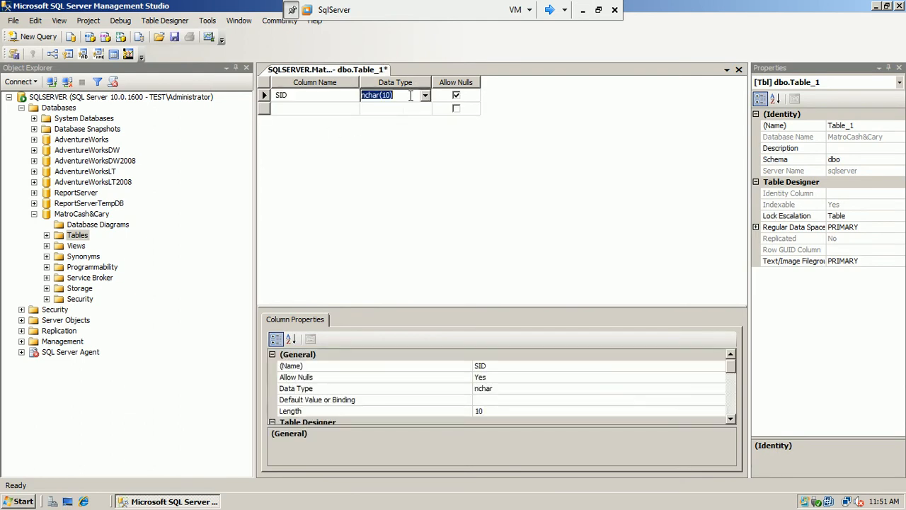
{"action": "left_click", "coordinate": [425, 96]}
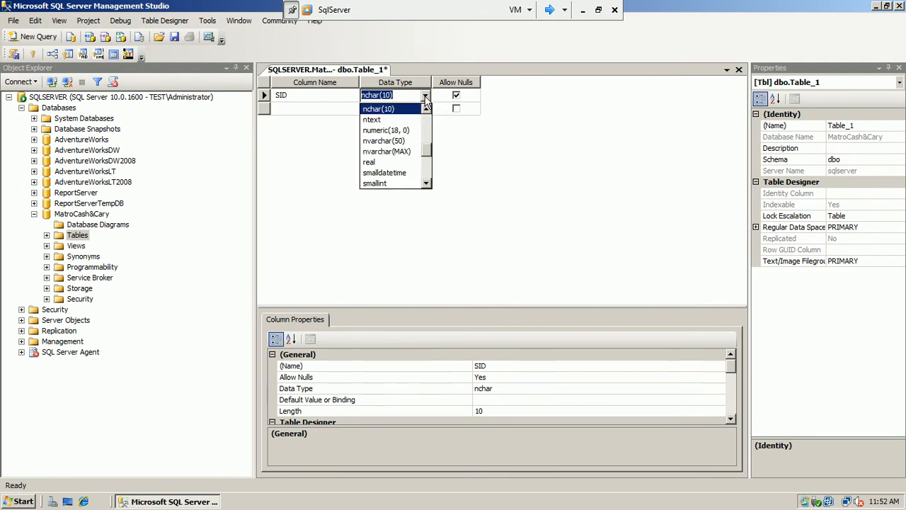
{"action": "mouse_move", "coordinate": [427, 156]}
{"action": "left_mouse_down"}
{"action": "mouse_move", "coordinate": [426, 125]}
{"action": "mouse_move", "coordinate": [427, 153]}
{"action": "left_mouse_up"}
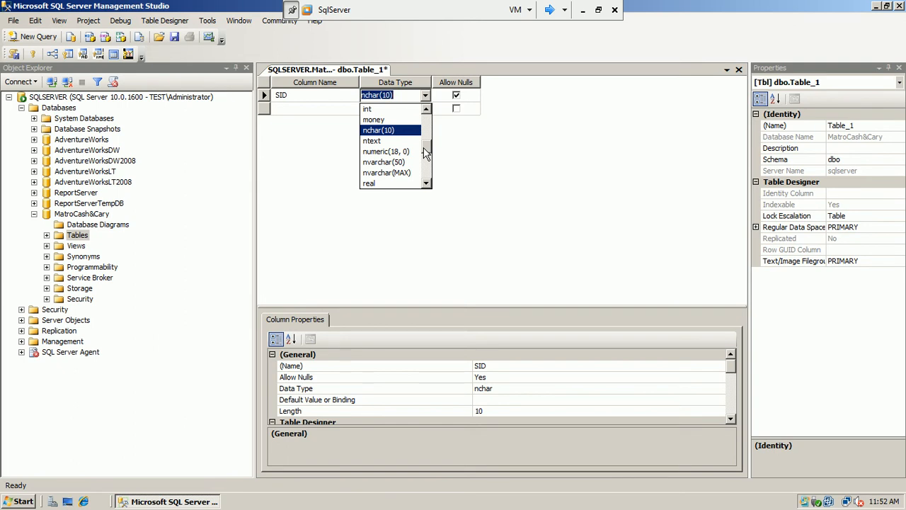
{"action": "left_click", "coordinate": [434, 54]}
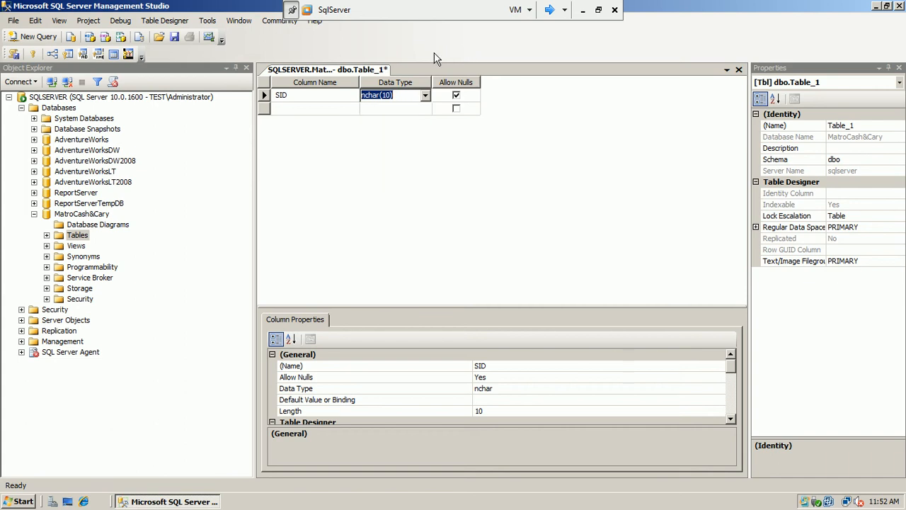
{"action": "left_click", "coordinate": [456, 94]}
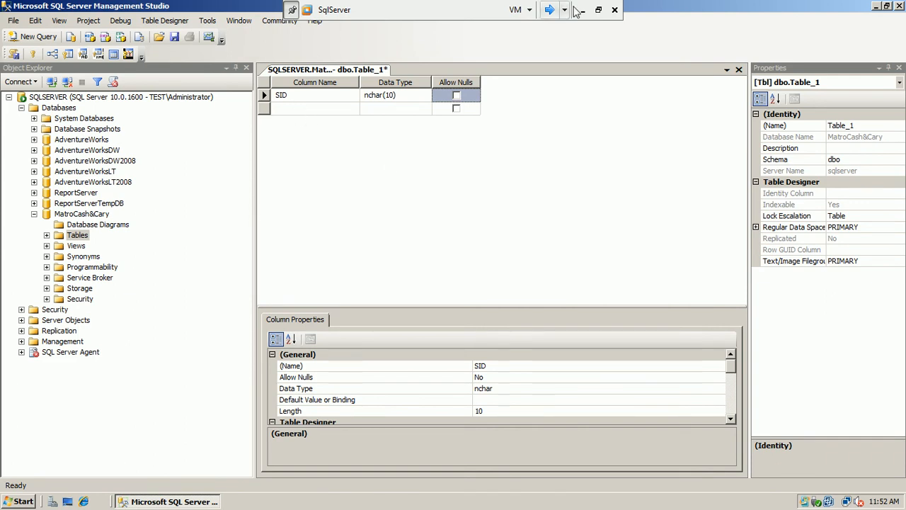
Step: Add a second column named Sname with data type nchar(10) and disallow nulls for it
{"action": "left_click", "coordinate": [329, 111]}
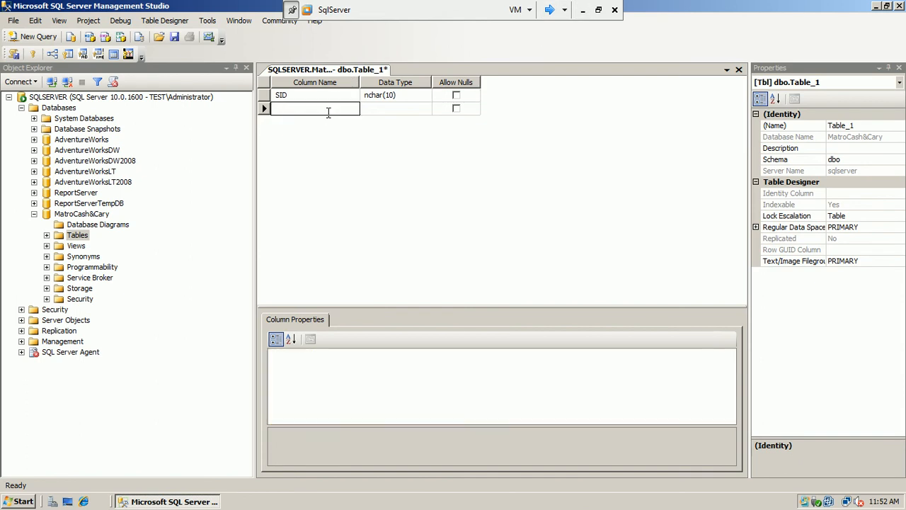
{"action": "type", "text": "S"}
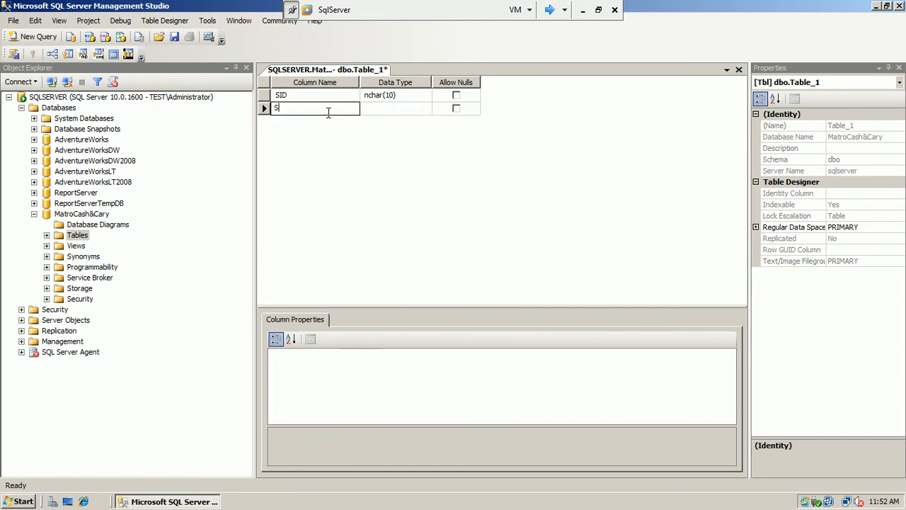
{"action": "type", "text": "name"}
{"action": "key", "text": "Tab"}
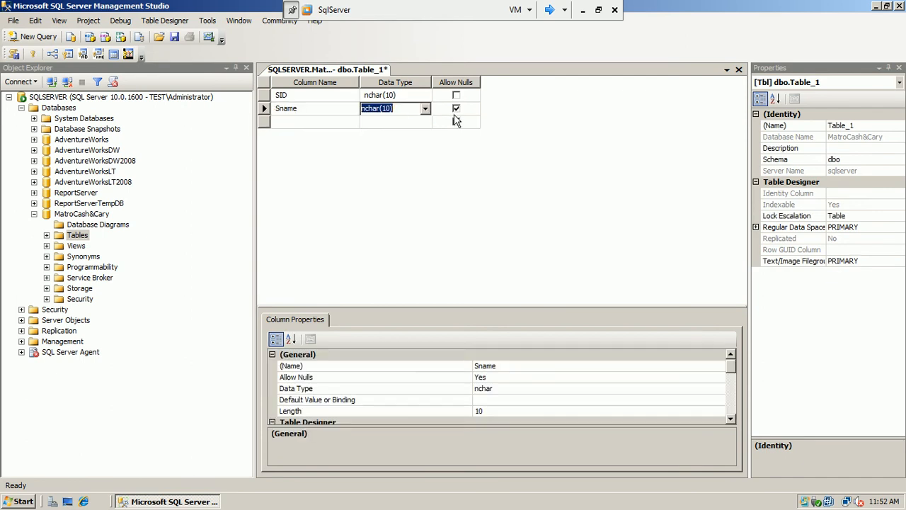
{"action": "left_click", "coordinate": [457, 109]}
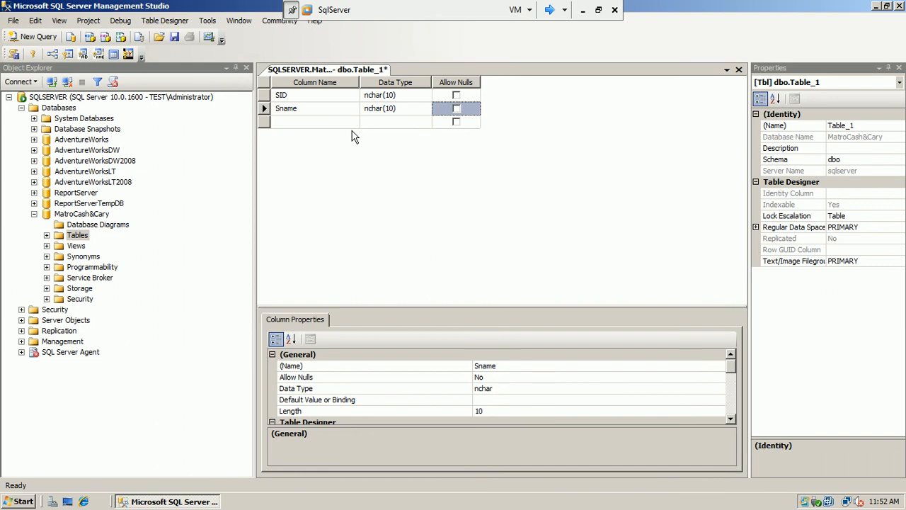
Step: Rename the Sname column as Fname
{"action": "left_click", "coordinate": [318, 109]}
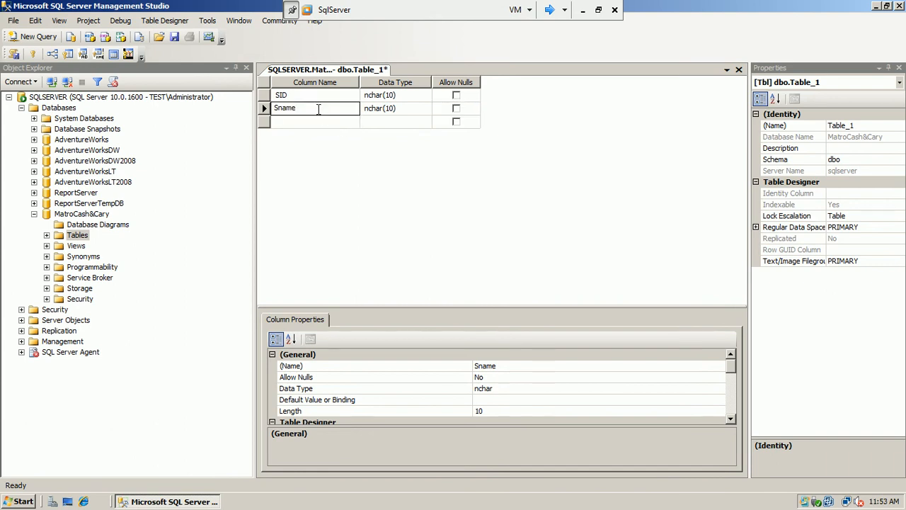
{"action": "key", "text": "BackSpace"}
{"action": "key", "text": "BackSpace"}
{"action": "key", "text": "BackSpace"}
{"action": "key", "text": "BackSpace"}
{"action": "key", "text": "BackSpace"}
{"action": "type", "text": "Fname"}
Step: Add a third column named Lname with data type nchar(10) that allows nulls, and allow nulls for Fname
{"action": "left_click", "coordinate": [303, 121]}
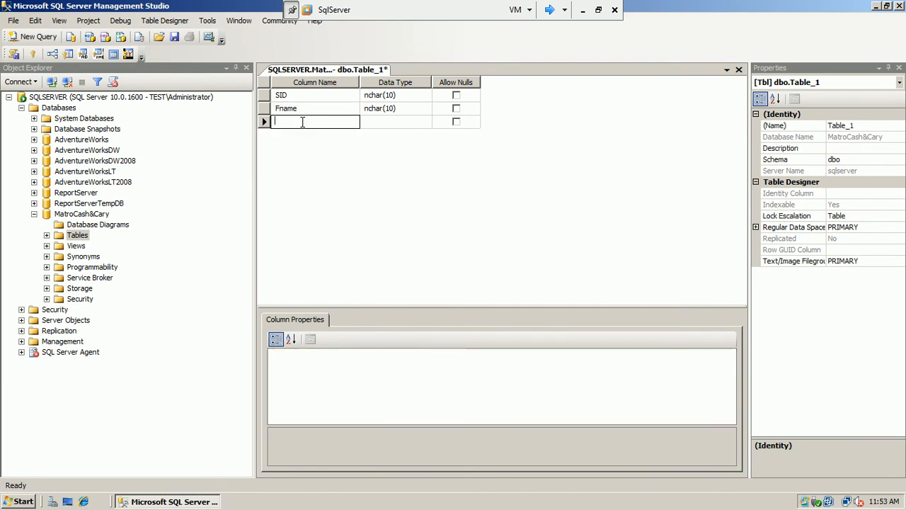
{"action": "type", "text": "Lname"}
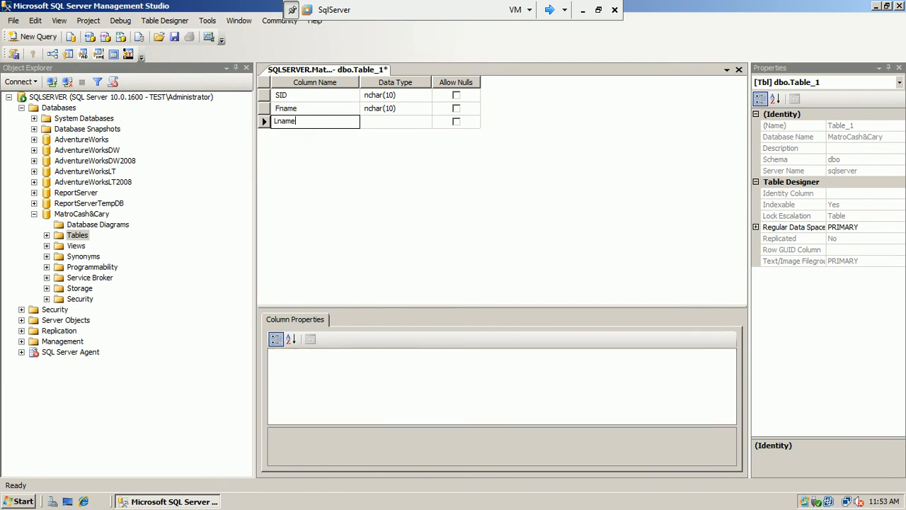
{"action": "left_click", "coordinate": [377, 122]}
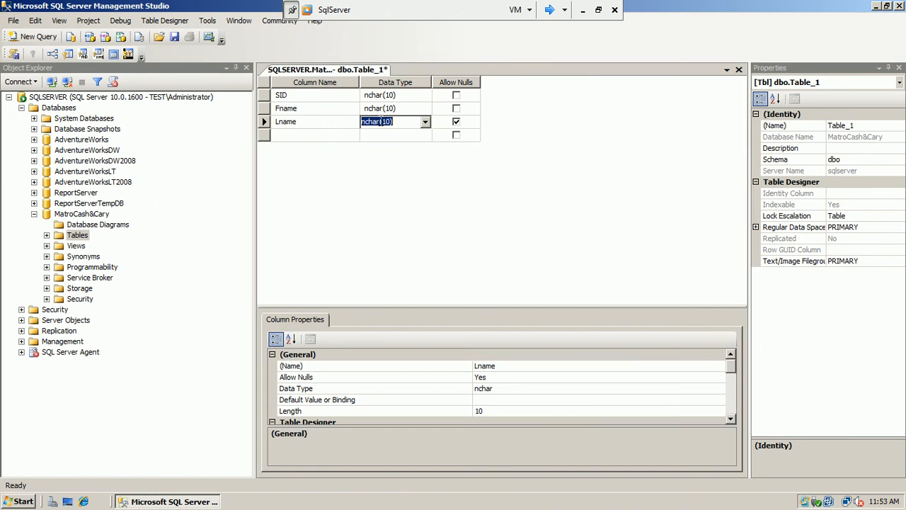
{"action": "left_click", "coordinate": [456, 108]}
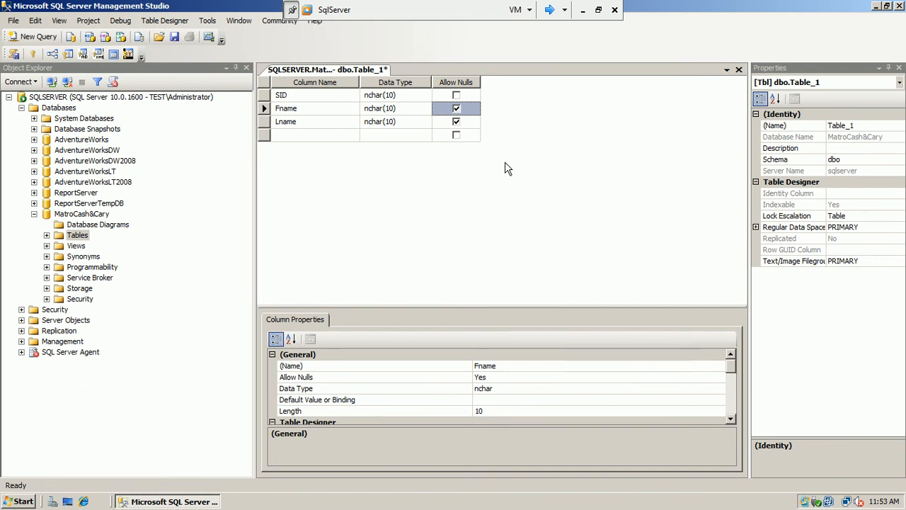
Step: Set the SID column as the primary key of the new table
{"action": "left_click", "coordinate": [263, 97]}
{"action": "right_click", "coordinate": [264, 99]}
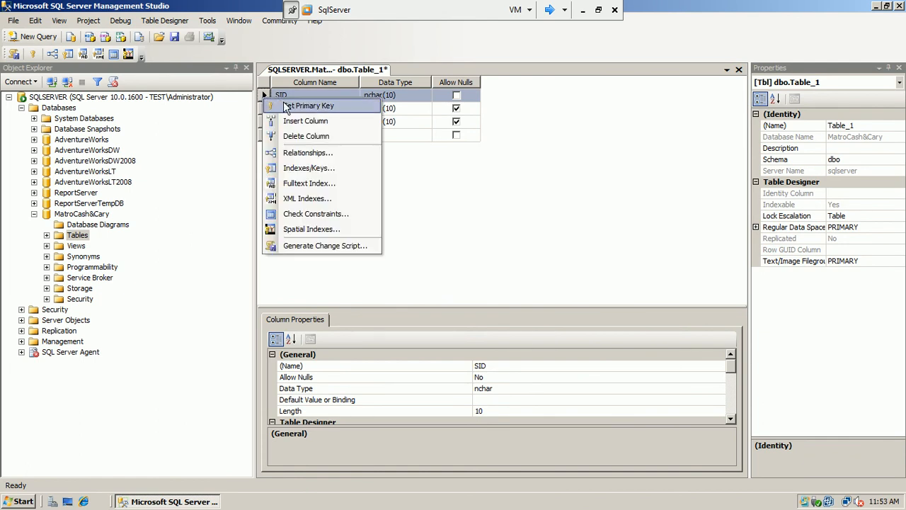
{"action": "left_click", "coordinate": [287, 107]}
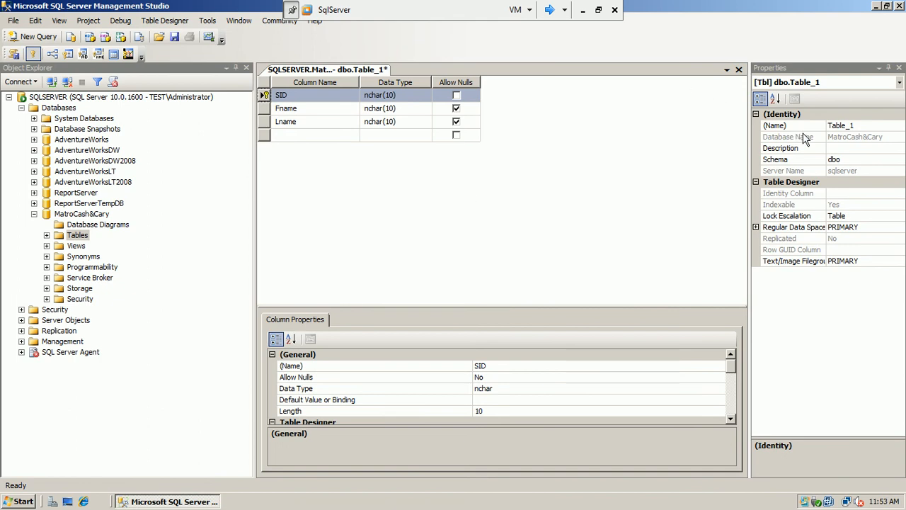
Step: Name the new table SalesPerson, keeping its schema and filegroup properties at their defaults
{"action": "left_click", "coordinate": [853, 127]}
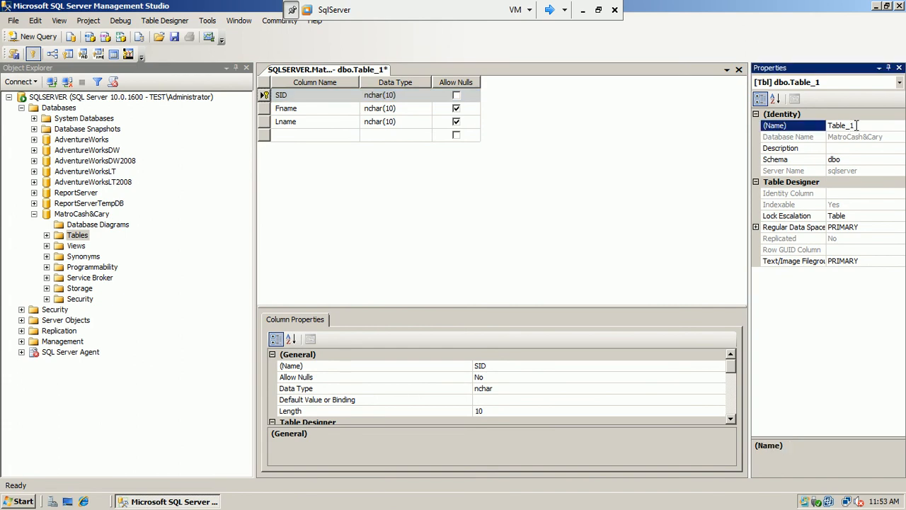
{"action": "key", "text": "BackSpace"}
{"action": "key", "text": "BackSpace"}
{"action": "key", "text": "BackSpace"}
{"action": "key", "text": "BackSpace"}
{"action": "key", "text": "BackSpace"}
{"action": "key", "text": "BackSpace"}
{"action": "key", "text": "BackSpace"}
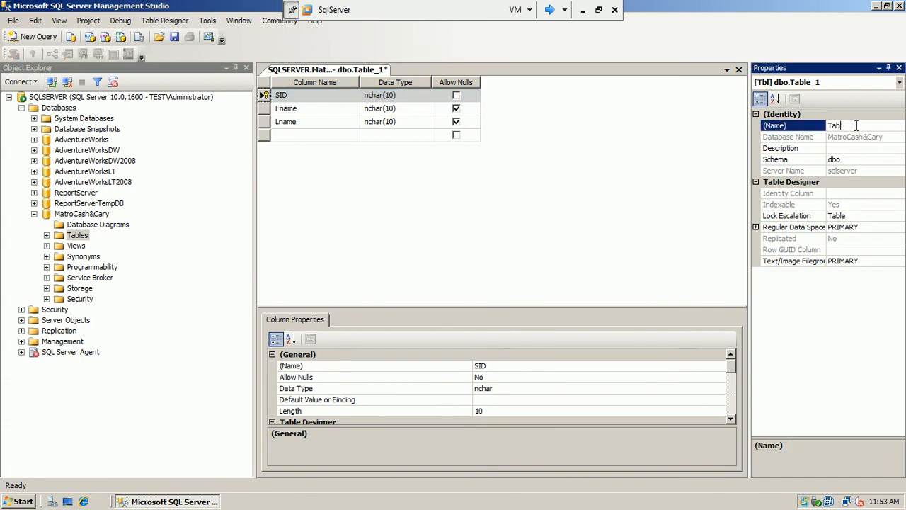
{"action": "type", "text": "SalesPerson"}
{"action": "left_click", "coordinate": [855, 162]}
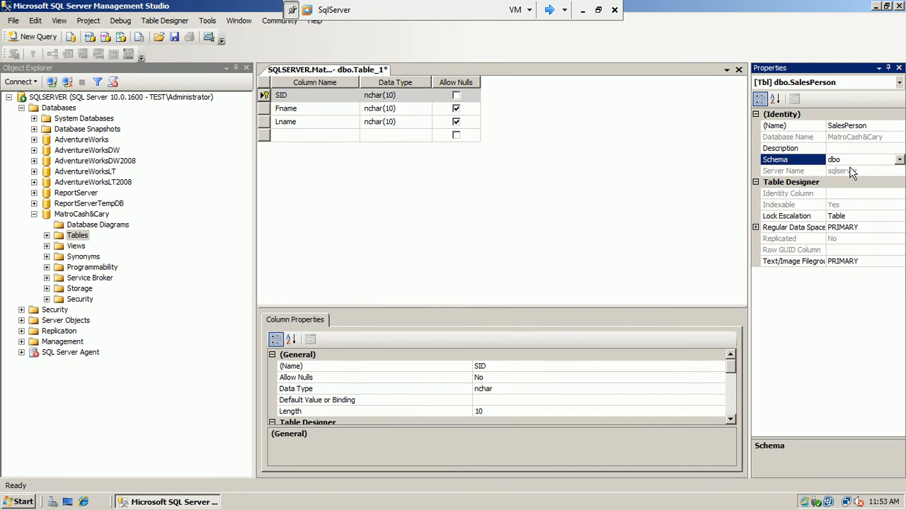
{"action": "left_click", "coordinate": [853, 226]}
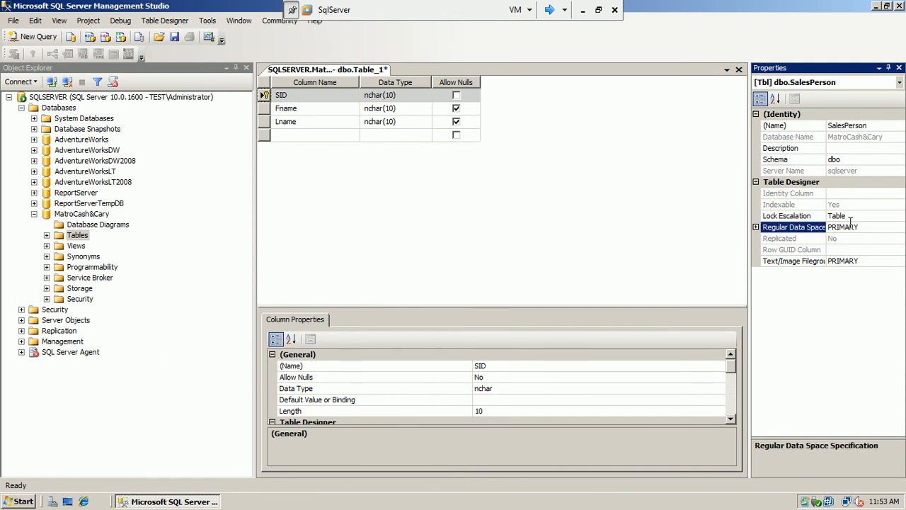
{"action": "left_click", "coordinate": [847, 261]}
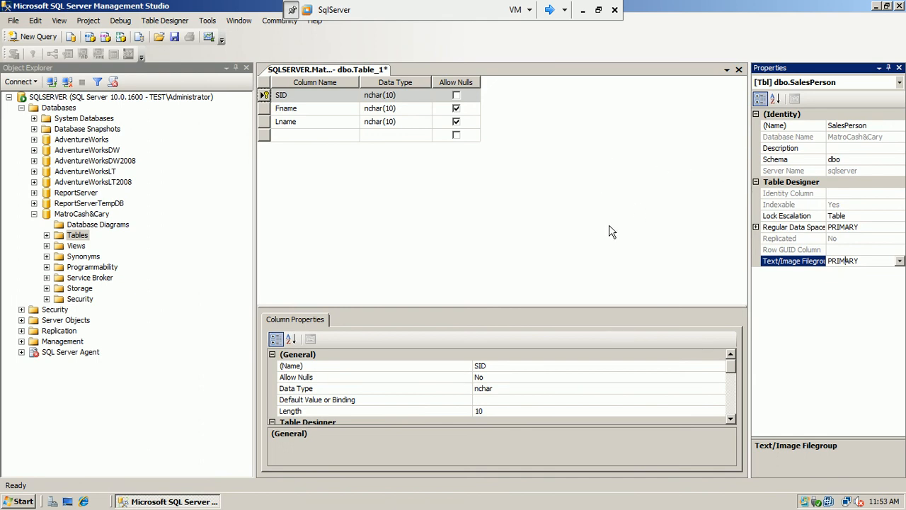
Step: Save the SalesPerson table and expand the table list of the MatroCash&Cary database
{"action": "left_click", "coordinate": [175, 38]}
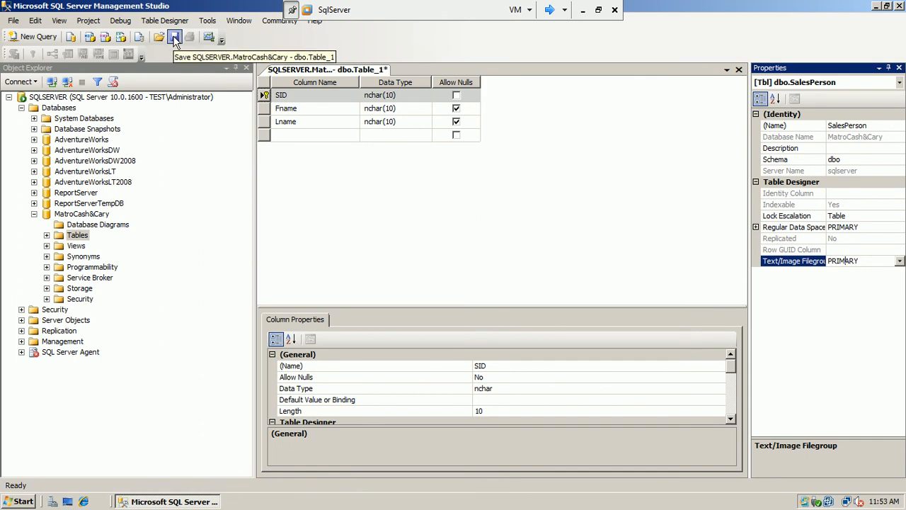
{"action": "left_click", "coordinate": [175, 40]}
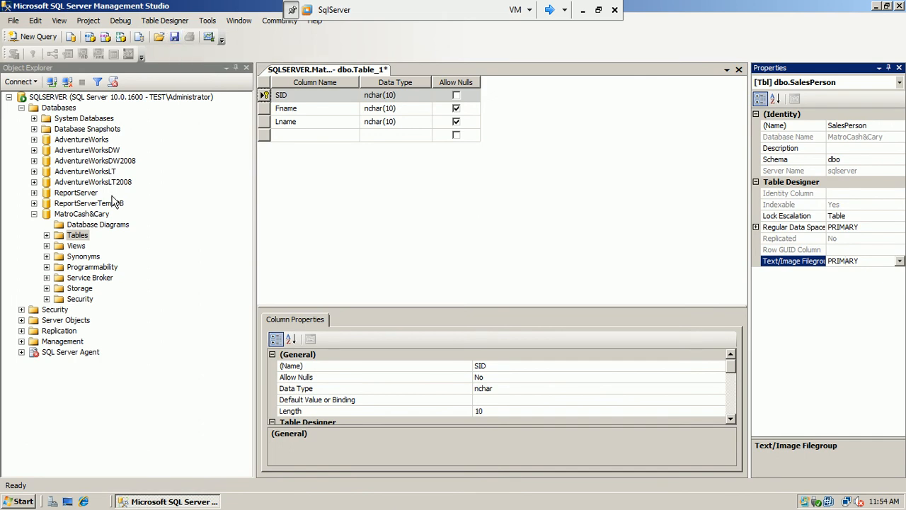
{"action": "left_click", "coordinate": [47, 236]}
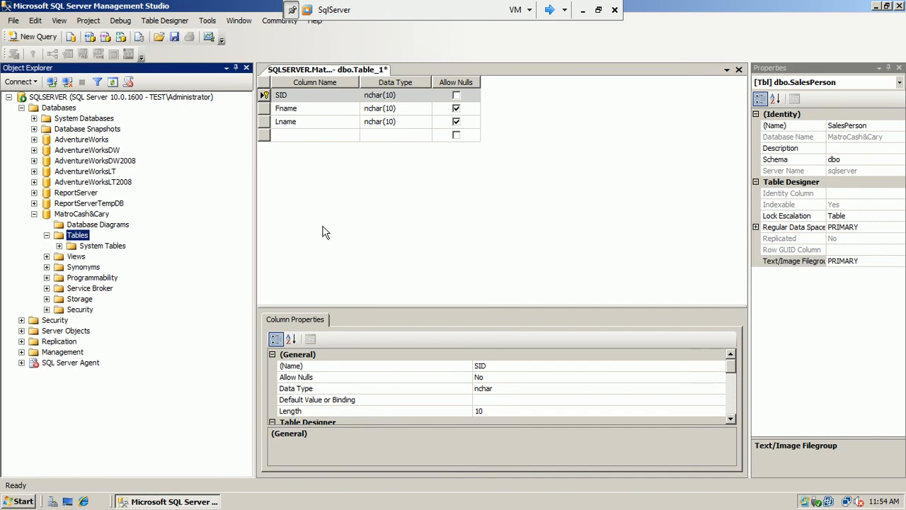
{"action": "left_click", "coordinate": [469, 192]}
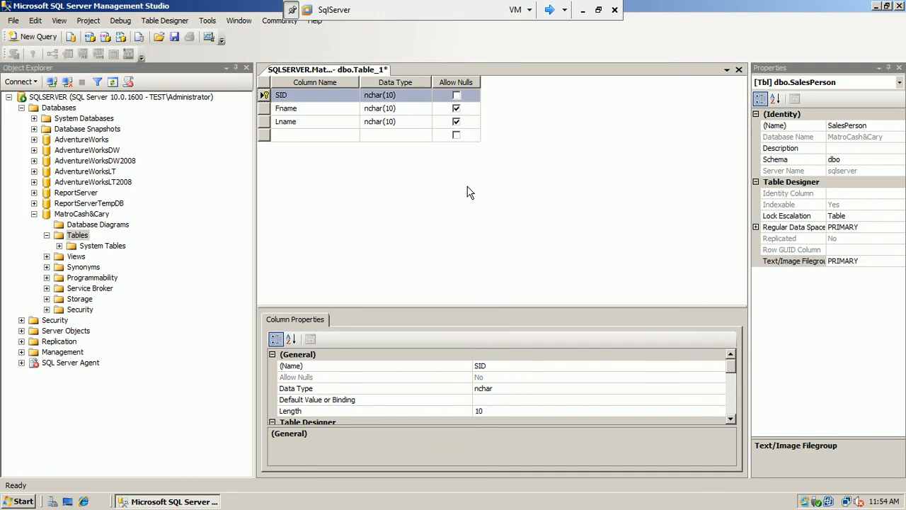
{"action": "left_click", "coordinate": [174, 37]}
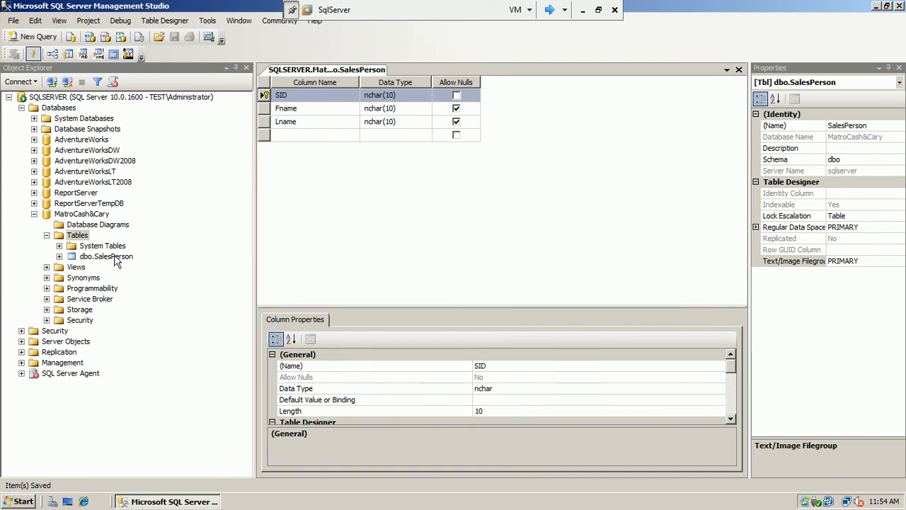
Step: Expand the saved SalesPerson table in the database tree and check its SID, Fname and Lname columns
{"action": "left_click", "coordinate": [114, 259]}
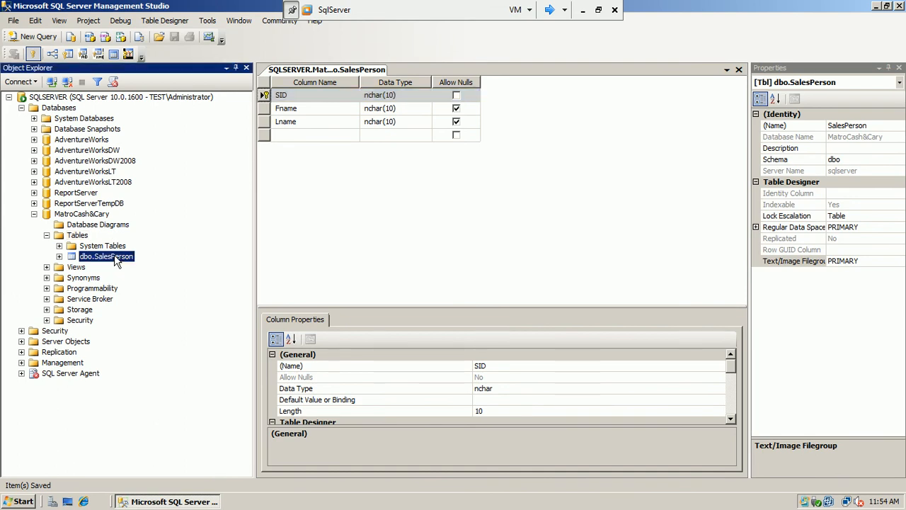
{"action": "left_click", "coordinate": [60, 256]}
{"action": "left_click", "coordinate": [72, 267]}
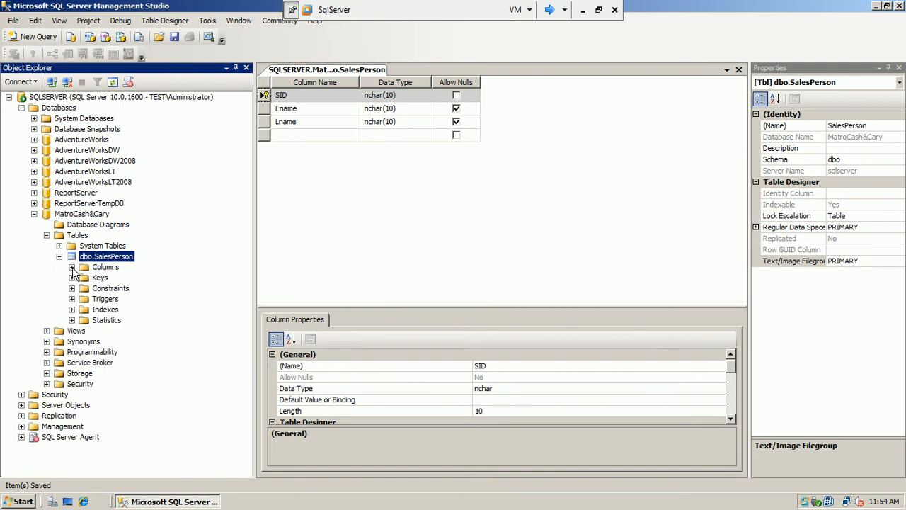
{"action": "left_click", "coordinate": [116, 279]}
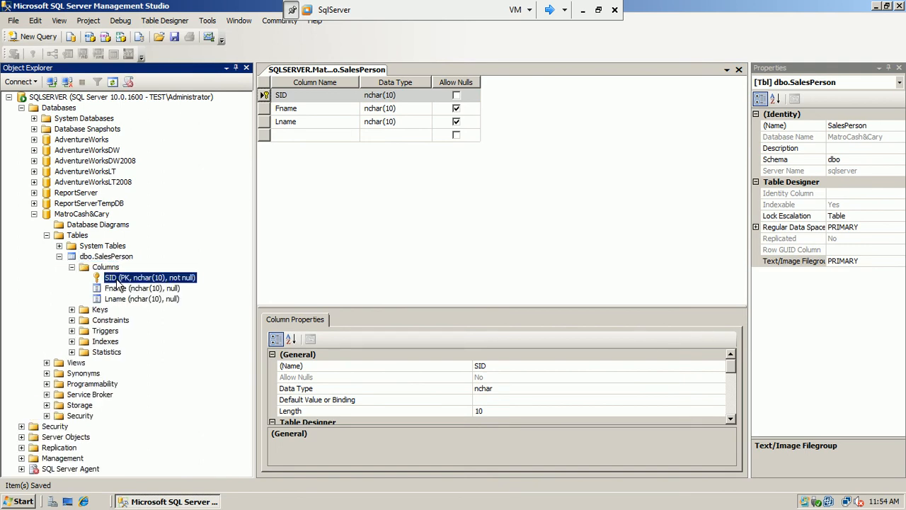
{"action": "left_click", "coordinate": [118, 289]}
{"action": "left_click", "coordinate": [123, 300]}
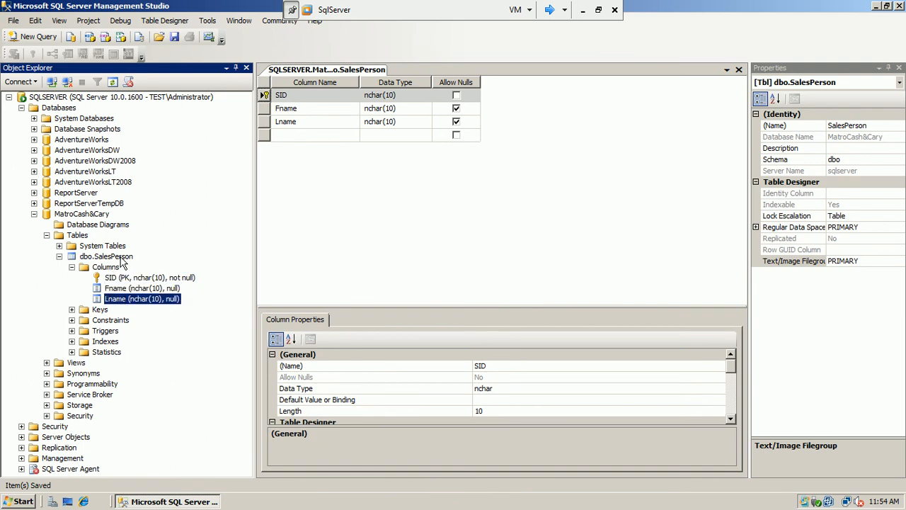
Step: Query the top 1000 rows of the SalesPerson table, review the generated SELECT script, and close the query and the table design
{"action": "right_click", "coordinate": [119, 256]}
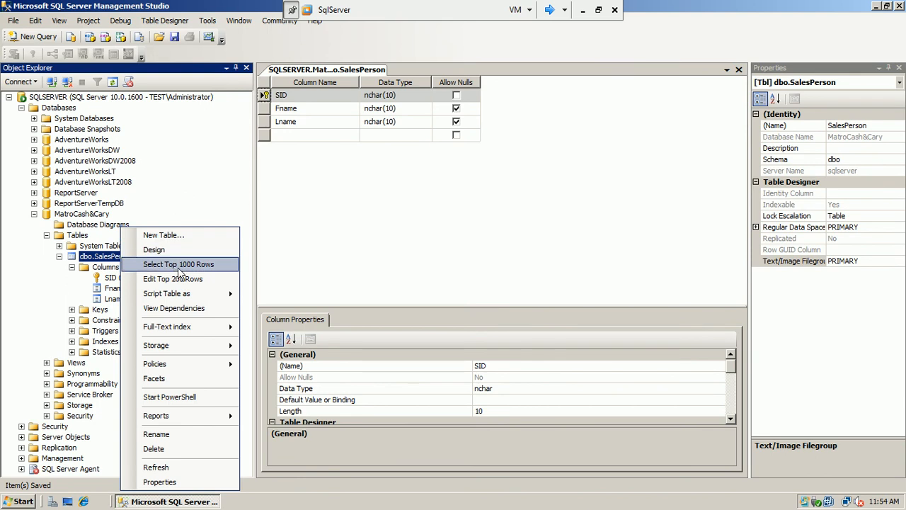
{"action": "left_click", "coordinate": [178, 269]}
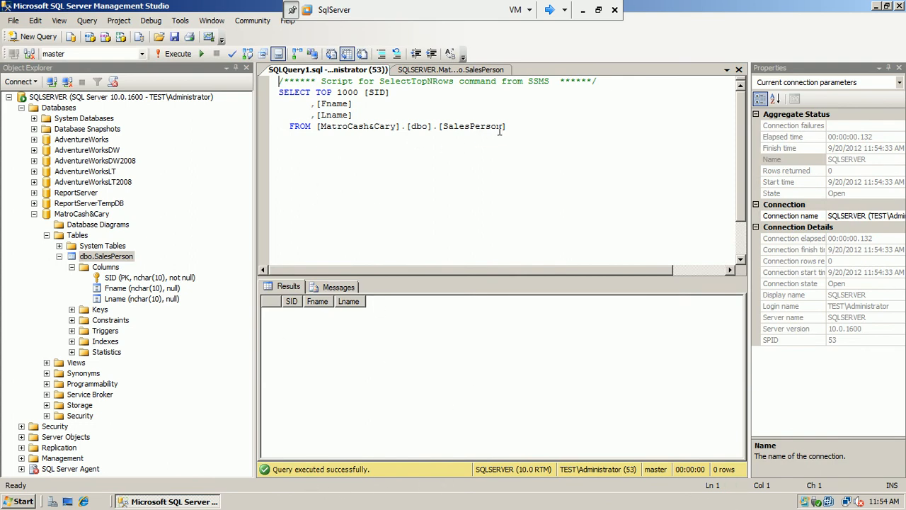
{"action": "left_click_drag", "start_coordinate": [507, 128], "coordinate": [384, 119]}
{"action": "left_click", "coordinate": [380, 160]}
{"action": "left_click", "coordinate": [739, 69]}
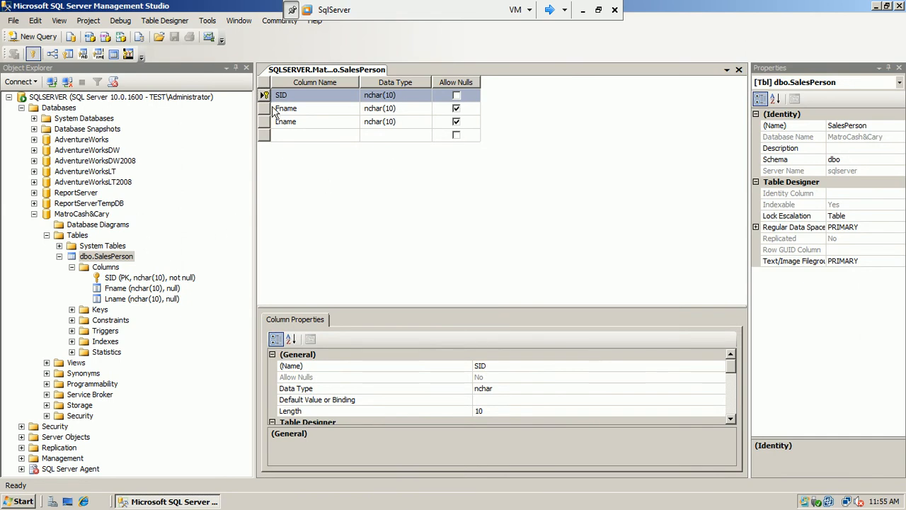
{"action": "left_click", "coordinate": [740, 69]}
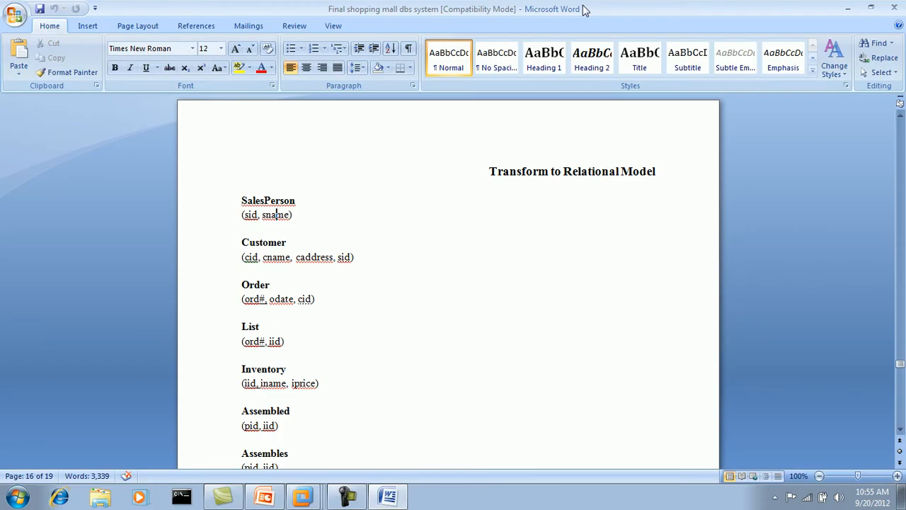
Step: Check the Customer relation in the Word document's relational model and return to the SqlServer virtual machine
{"action": "left_click", "coordinate": [582, 10]}
{"action": "mouse_move", "coordinate": [309, 494]}
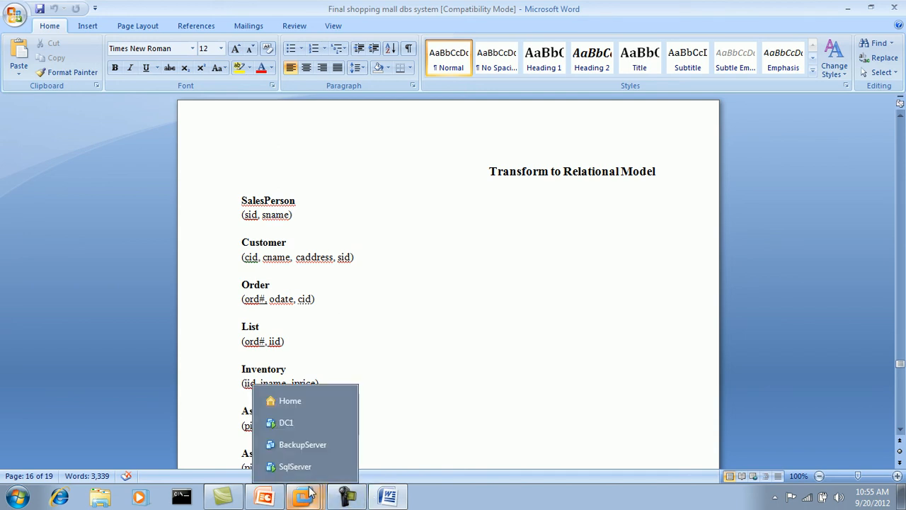
{"action": "left_click", "coordinate": [294, 466]}
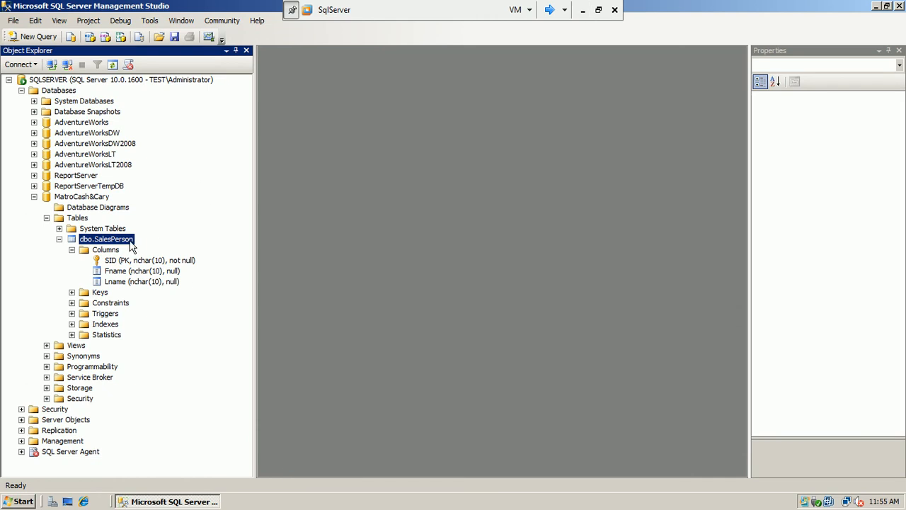
Step: Create a new table in MatroCash&Cary with a first column Cid of data type nchar(10) that disallows nulls
{"action": "right_click", "coordinate": [130, 245]}
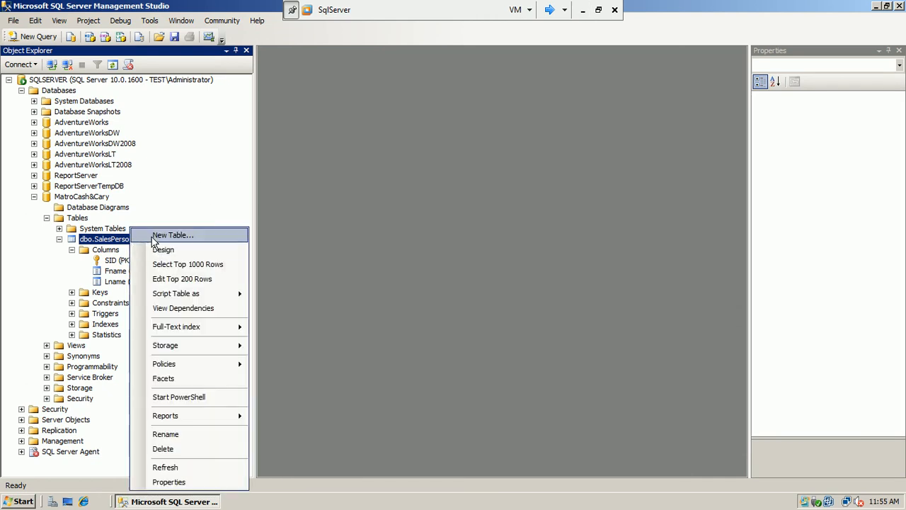
{"action": "left_click", "coordinate": [151, 236]}
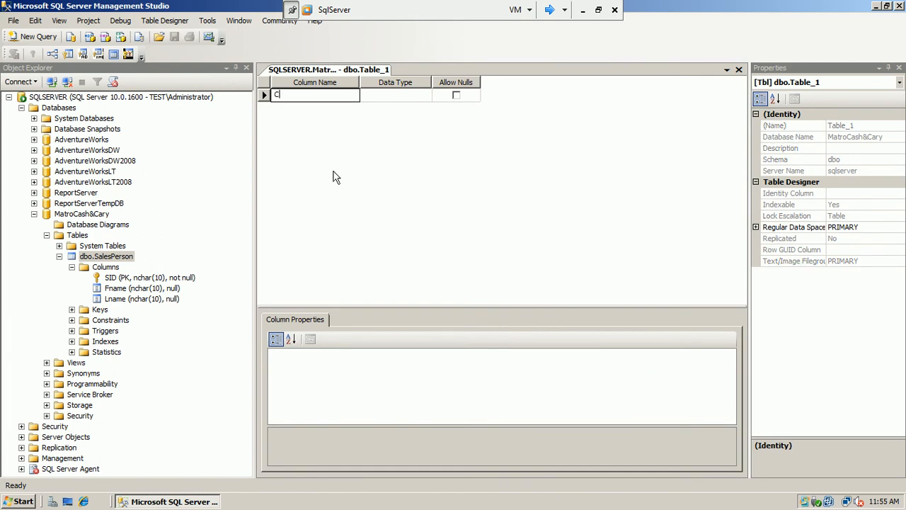
{"action": "type", "text": "Cis"}
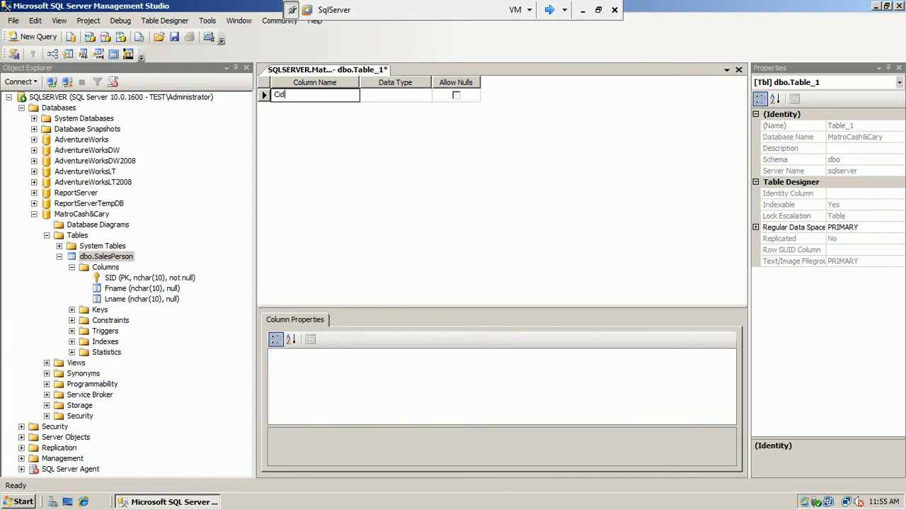
{"action": "left_click", "coordinate": [451, 98]}
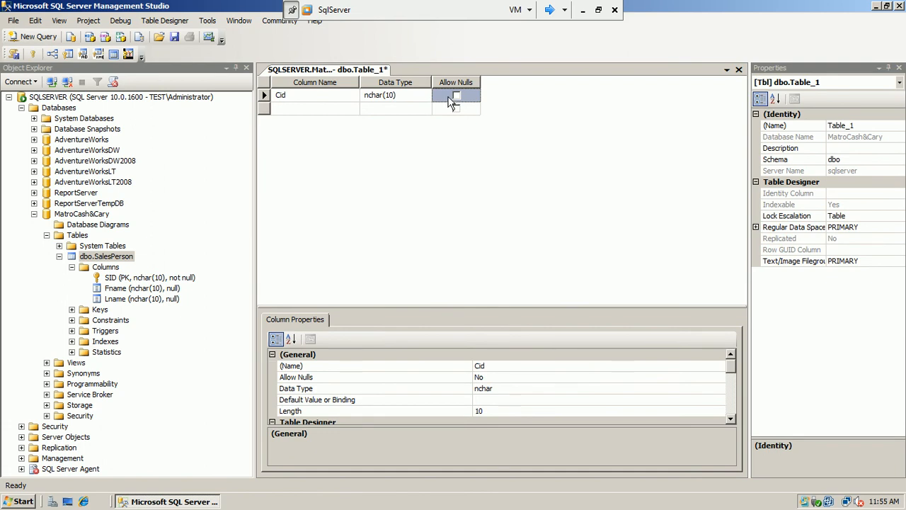
Step: Add a second column named Cname with data type nchar(10)
{"action": "left_click", "coordinate": [346, 110]}
{"action": "type", "text": "Cnae"}
{"action": "key", "text": "BackSpace"}
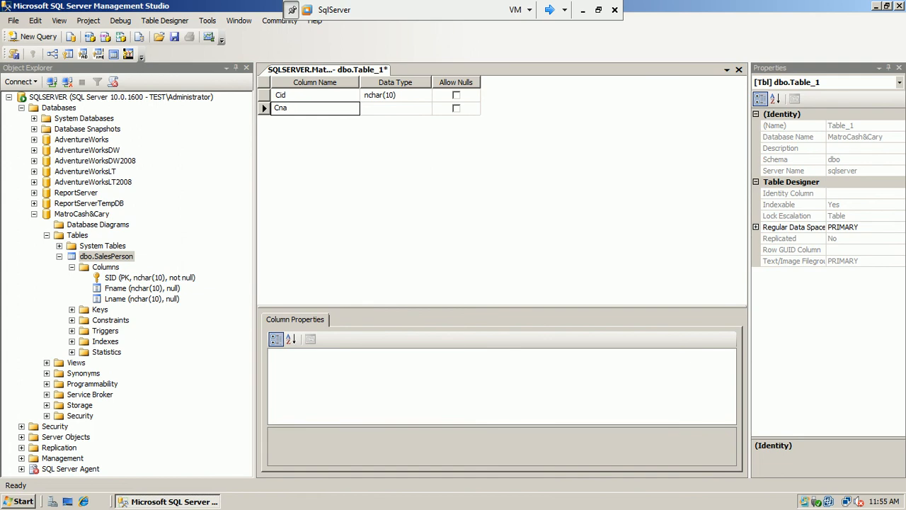
{"action": "left_click", "coordinate": [405, 110]}
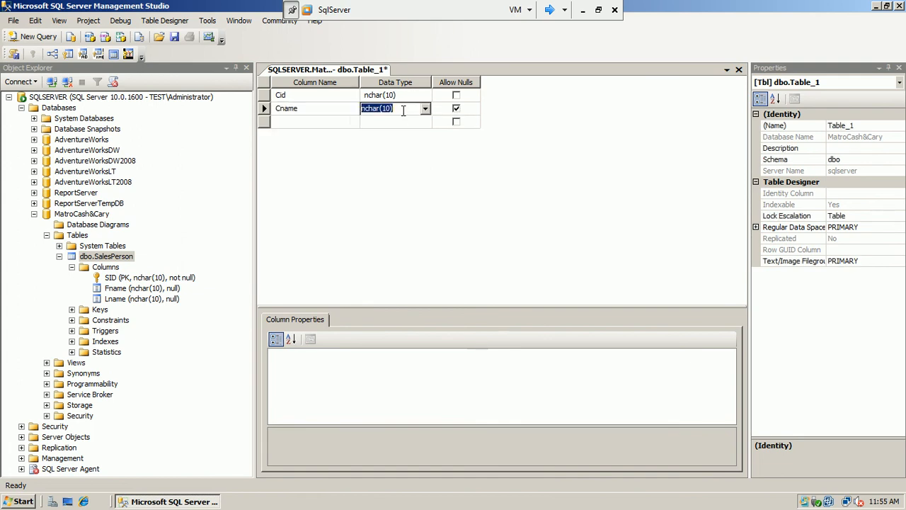
Step: Add a third column named CAddress with data type nchar(10)
{"action": "left_click", "coordinate": [353, 122]}
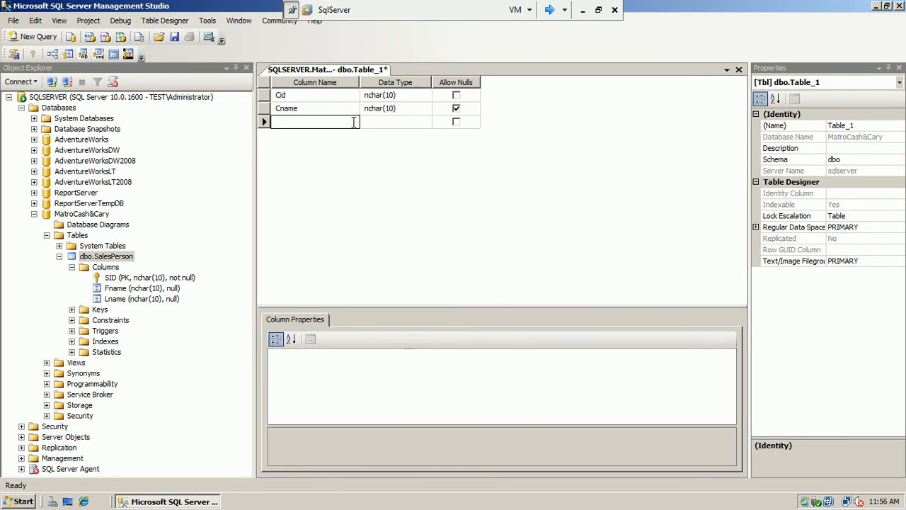
{"action": "type", "text": "Cad"}
{"action": "key", "text": "BackSpace"}
{"action": "key", "text": "BackSpace"}
{"action": "key", "text": "BackSpace"}
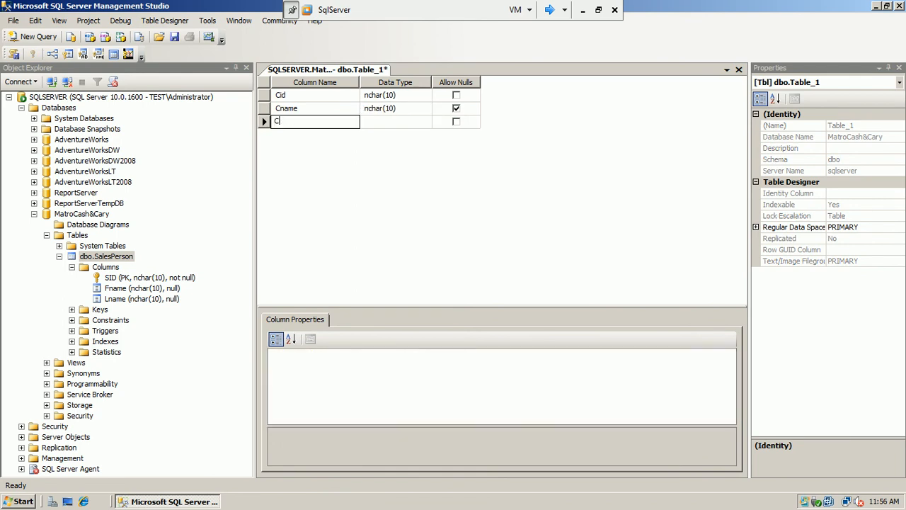
{"action": "key", "text": "Down"}
{"action": "type", "text": "A"}
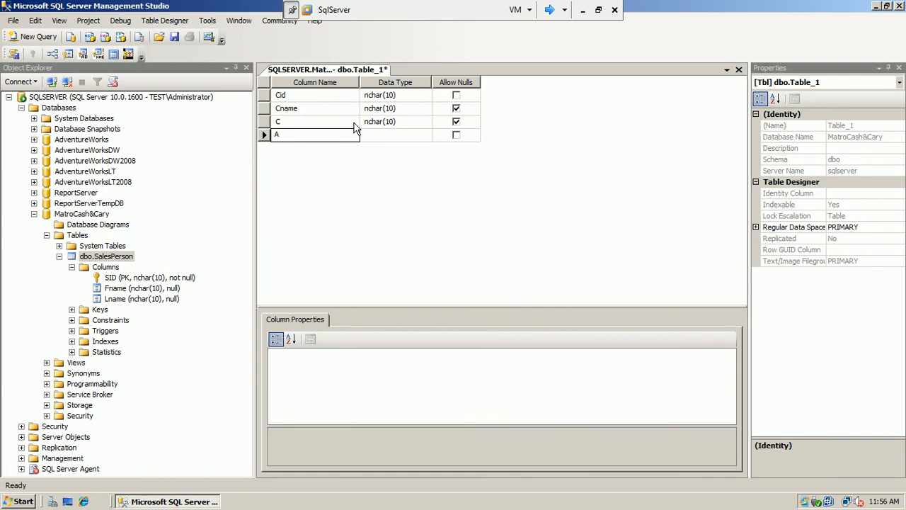
{"action": "left_click", "coordinate": [354, 122]}
{"action": "type", "text": "Address"}
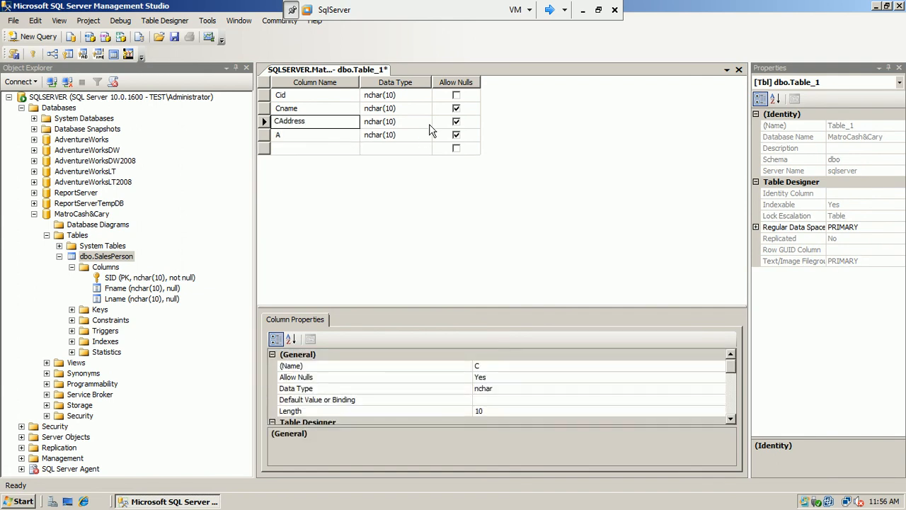
Step: Disallow nulls for the Cname column and keep nulls allowed for CAddress
{"action": "left_click", "coordinate": [456, 122]}
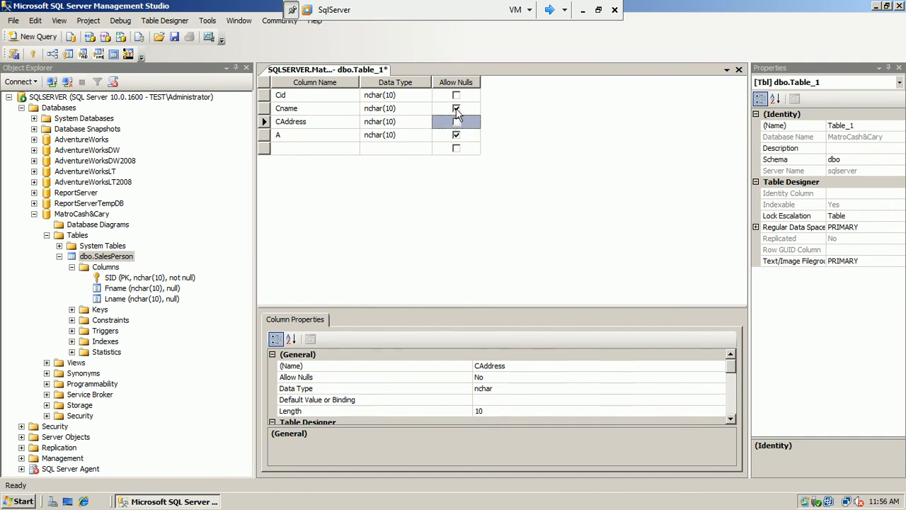
{"action": "left_click", "coordinate": [456, 109]}
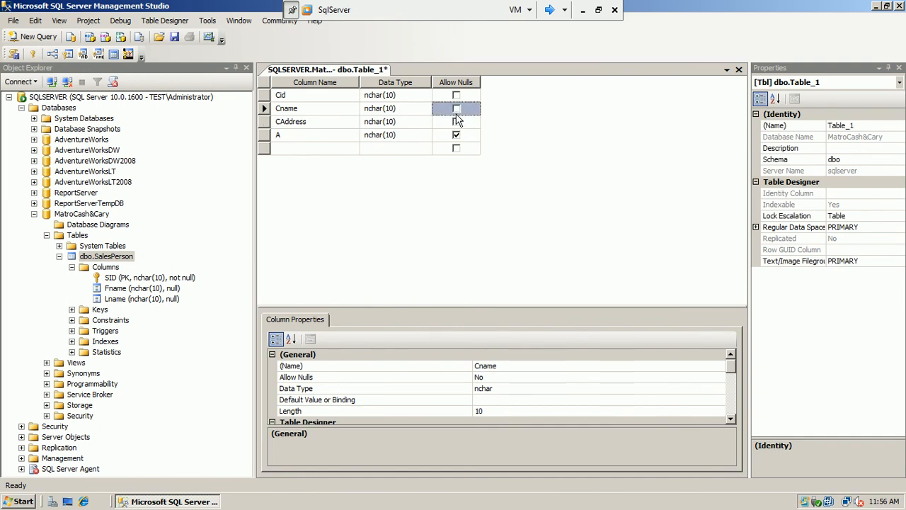
{"action": "left_click", "coordinate": [456, 121]}
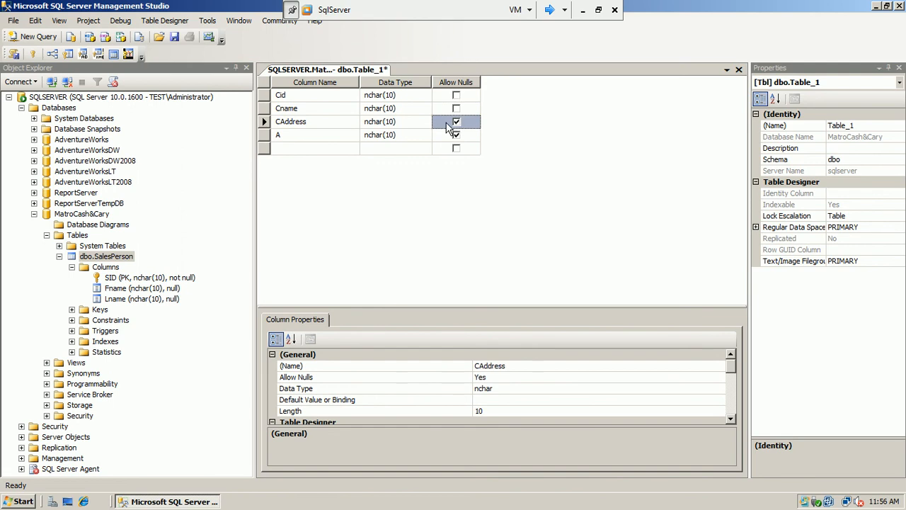
Step: Check the Customer attributes in the relational model document, then rename the table's fourth column to Sid
{"action": "left_click", "coordinate": [585, 10]}
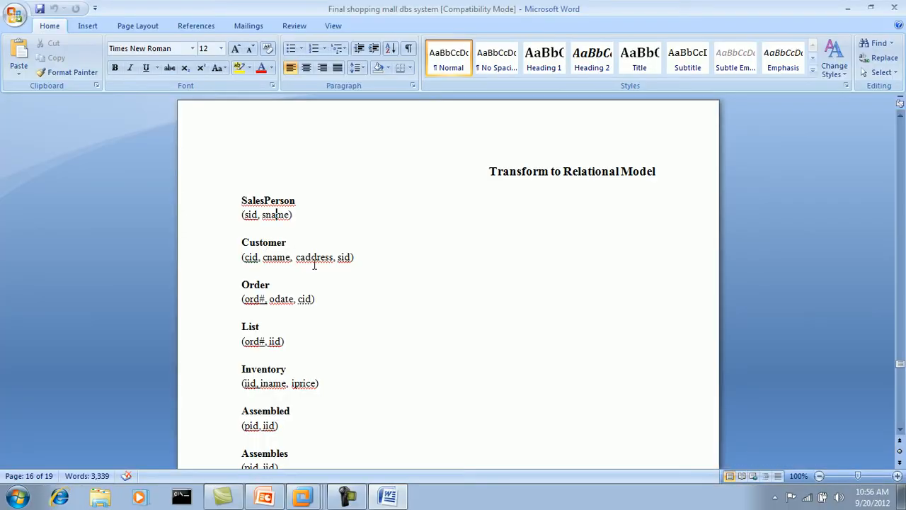
{"action": "mouse_move", "coordinate": [302, 495]}
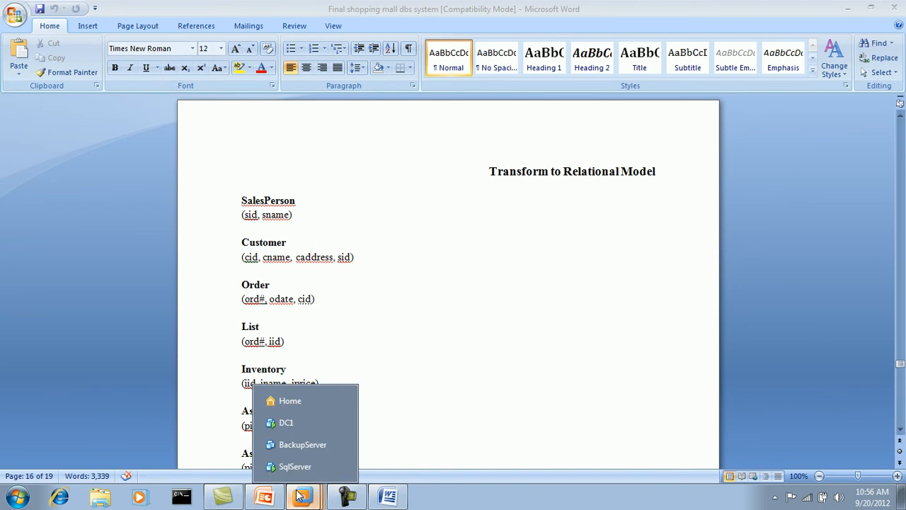
{"action": "left_click", "coordinate": [295, 466]}
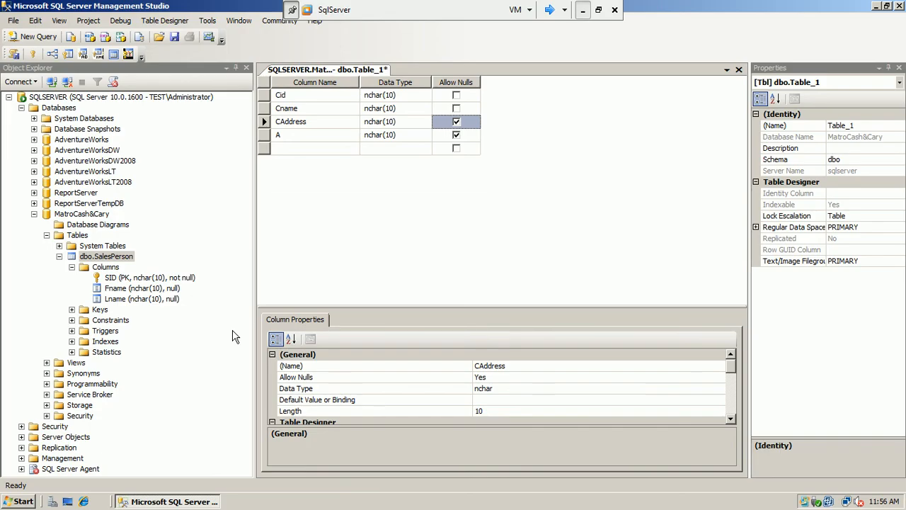
{"action": "left_click", "coordinate": [293, 136]}
{"action": "key", "text": "BackSpace"}
{"action": "type", "text": "Sid"}
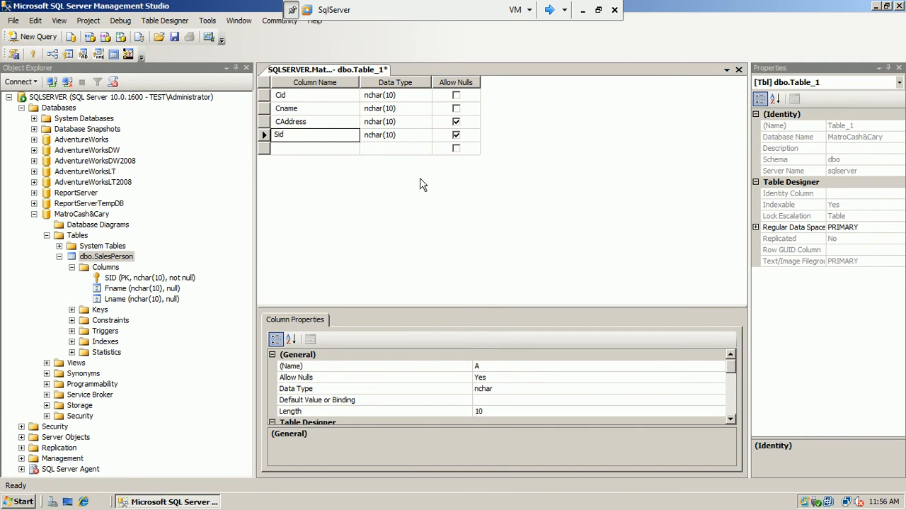
{"action": "left_click", "coordinate": [468, 178]}
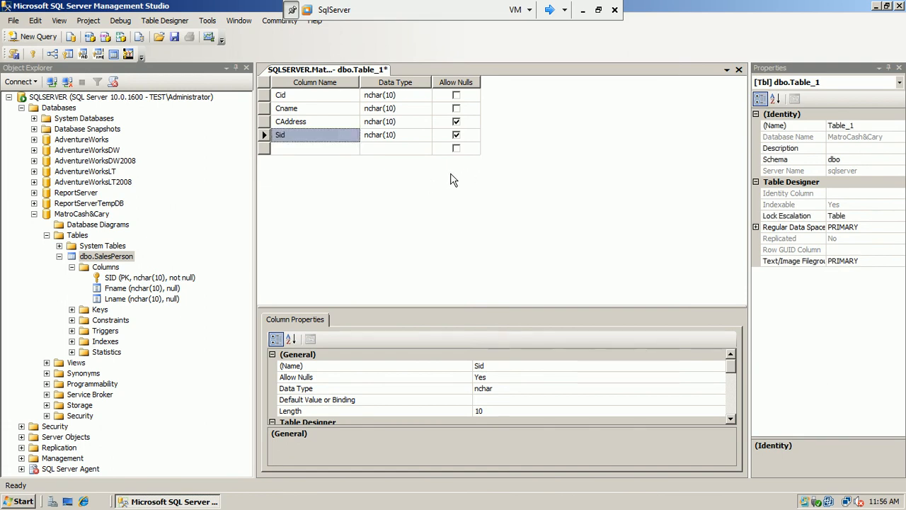
Step: Set the Cid column as the table's primary key
{"action": "left_click", "coordinate": [266, 96]}
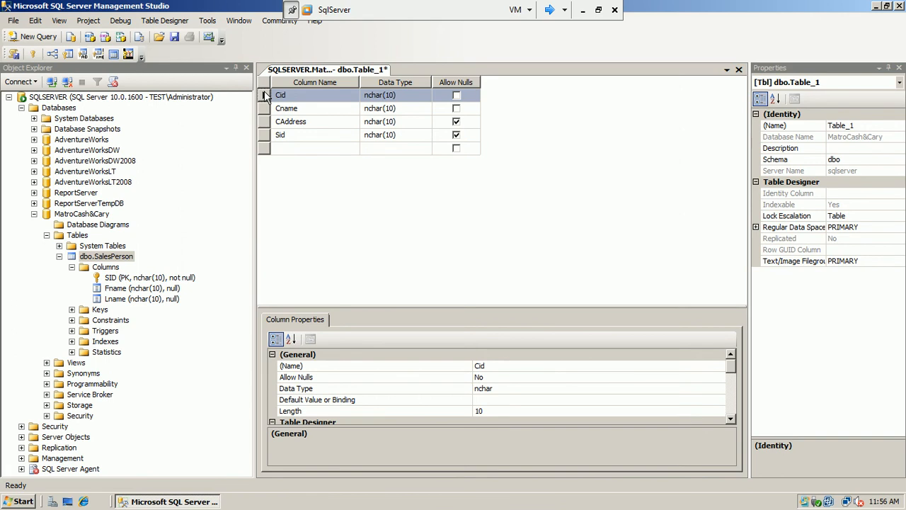
{"action": "right_click", "coordinate": [266, 95]}
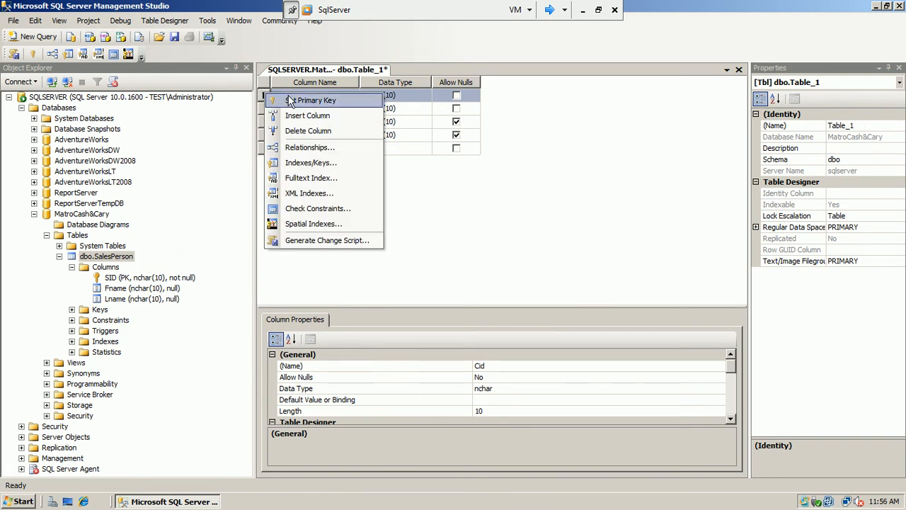
{"action": "left_click", "coordinate": [292, 101]}
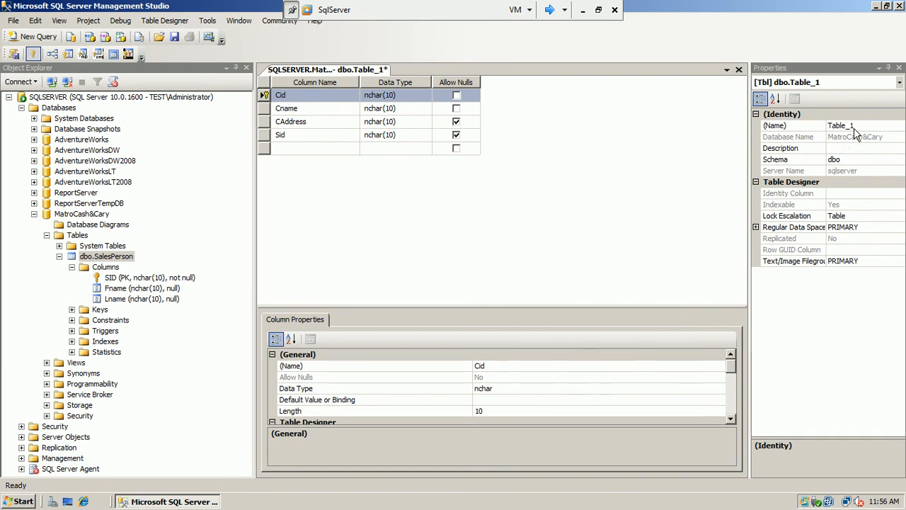
Step: Check the table's name in the relational model document, name the new table Customer and save it
{"action": "left_click", "coordinate": [581, 10]}
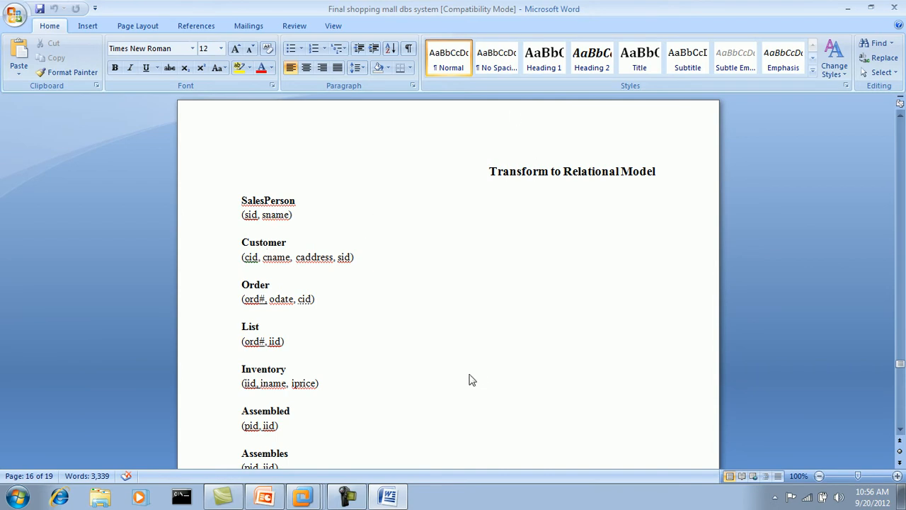
{"action": "mouse_move", "coordinate": [298, 500]}
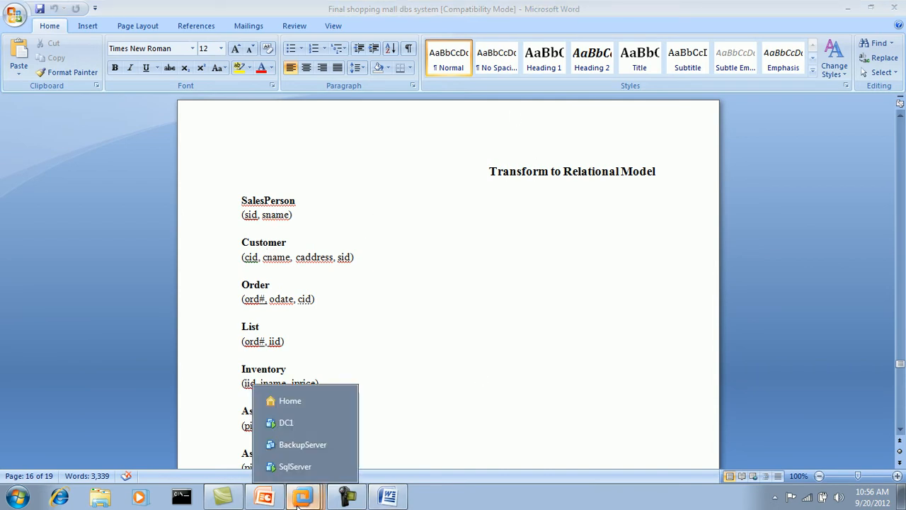
{"action": "left_click", "coordinate": [292, 466]}
{"action": "left_click", "coordinate": [873, 126]}
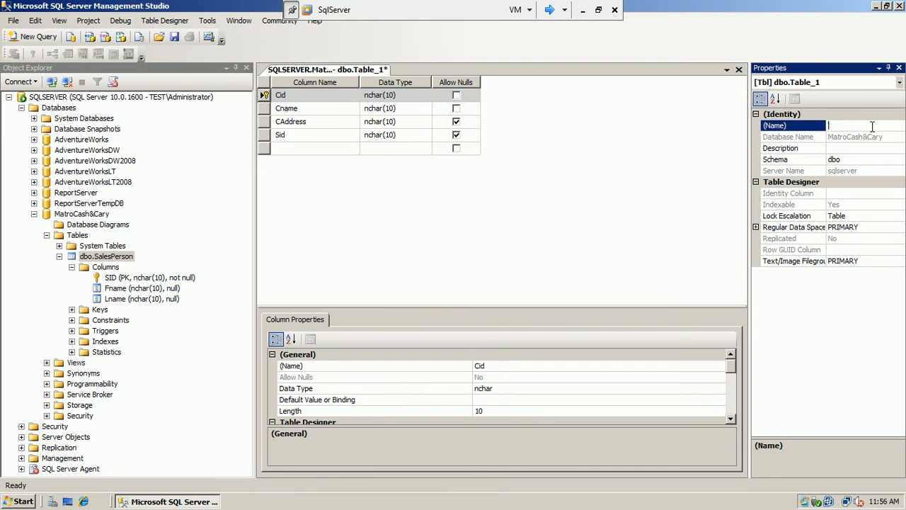
{"action": "type", "text": "Customer"}
{"action": "left_click", "coordinate": [719, 204]}
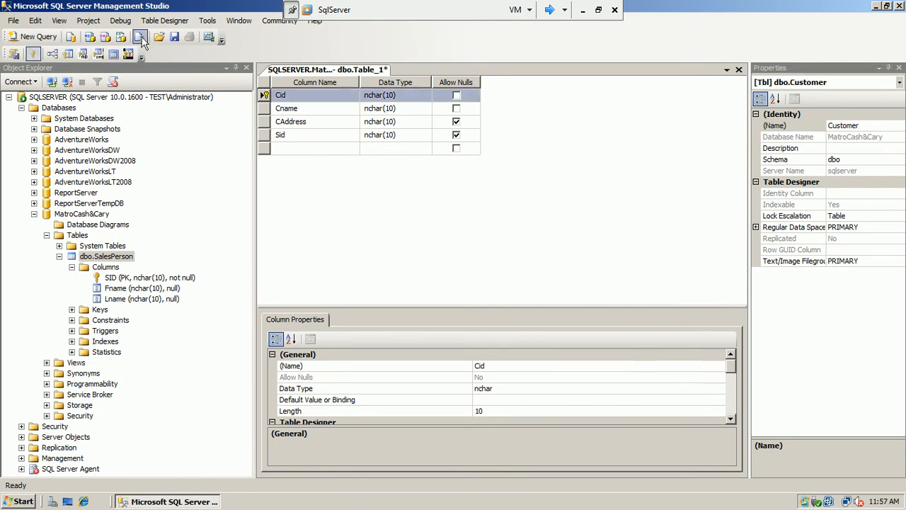
{"action": "left_click", "coordinate": [174, 37]}
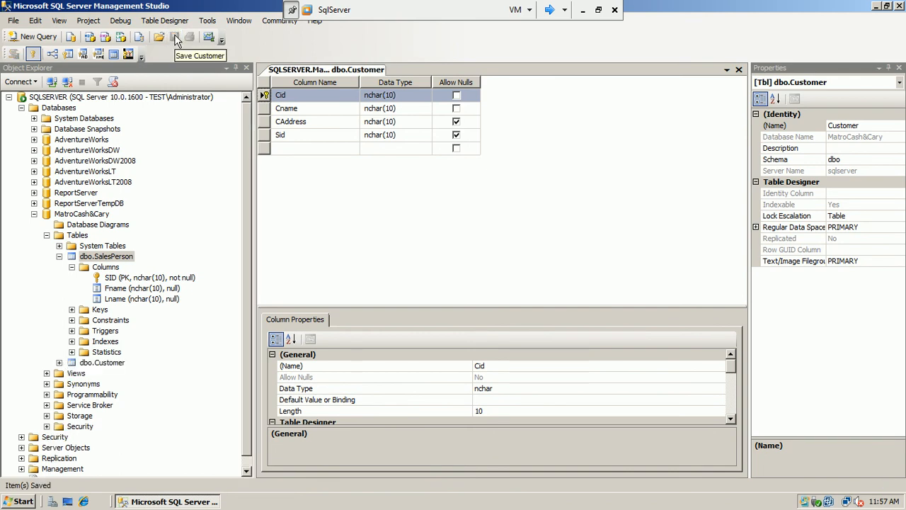
Step: Collapse the SalesPerson table in the object tree and close the Customer table design
{"action": "left_click", "coordinate": [59, 257]}
{"action": "left_click", "coordinate": [88, 269]}
{"action": "left_click", "coordinate": [96, 258]}
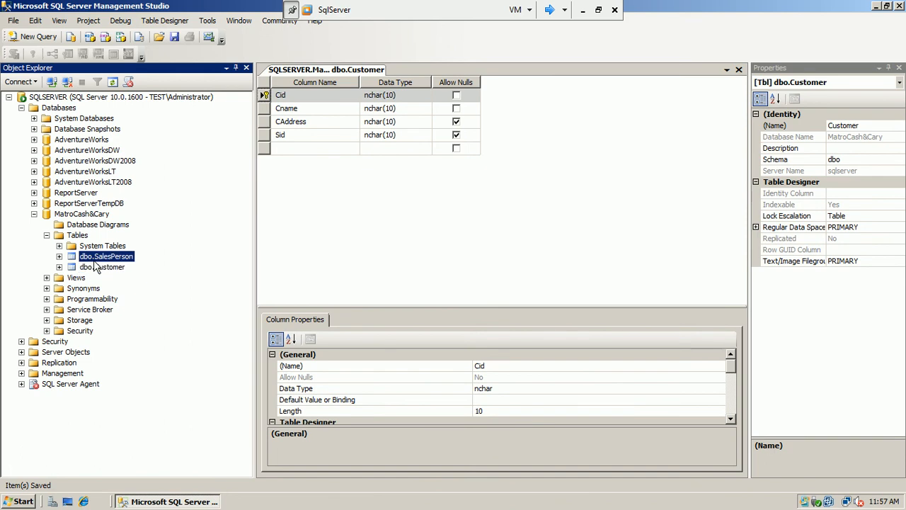
{"action": "left_click", "coordinate": [740, 71]}
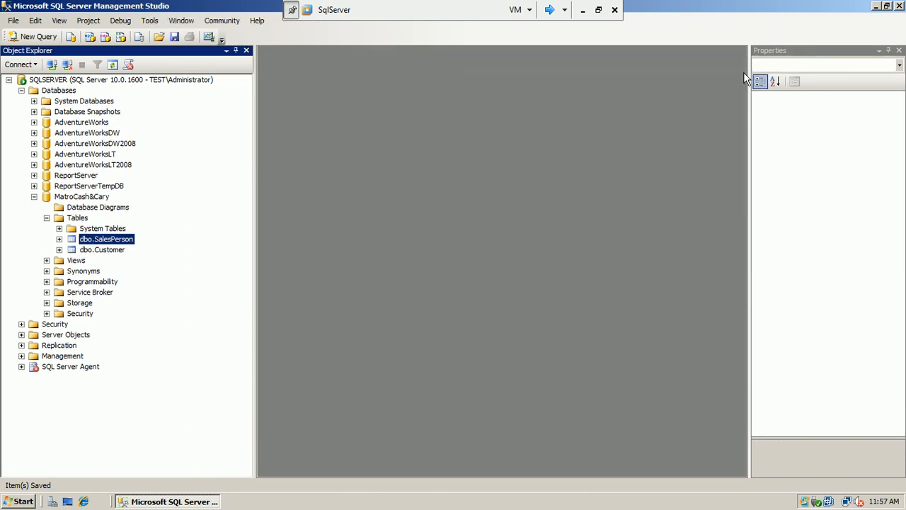
Step: Create a new database diagram in MatroCash&Cary containing the Customer and SalesPerson tables
{"action": "left_click", "coordinate": [111, 251]}
{"action": "left_click", "coordinate": [105, 240]}
{"action": "left_click", "coordinate": [97, 210]}
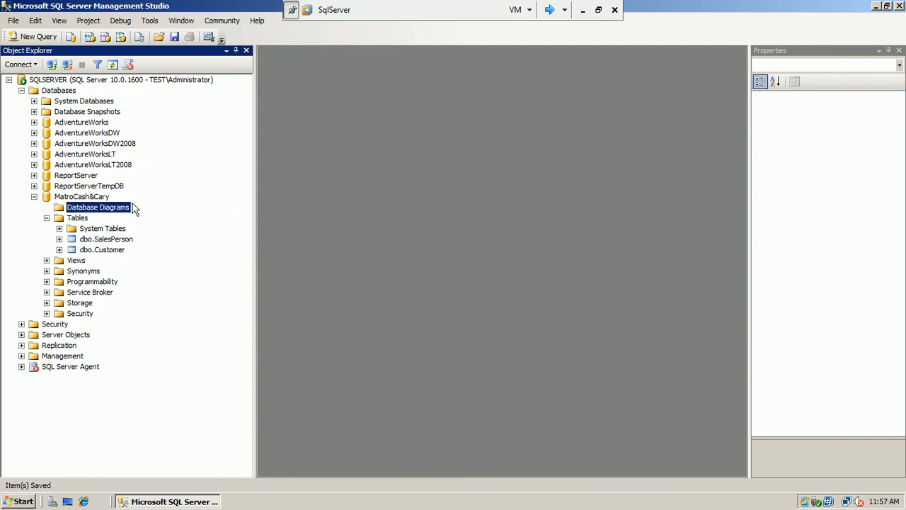
{"action": "right_click", "coordinate": [126, 210]}
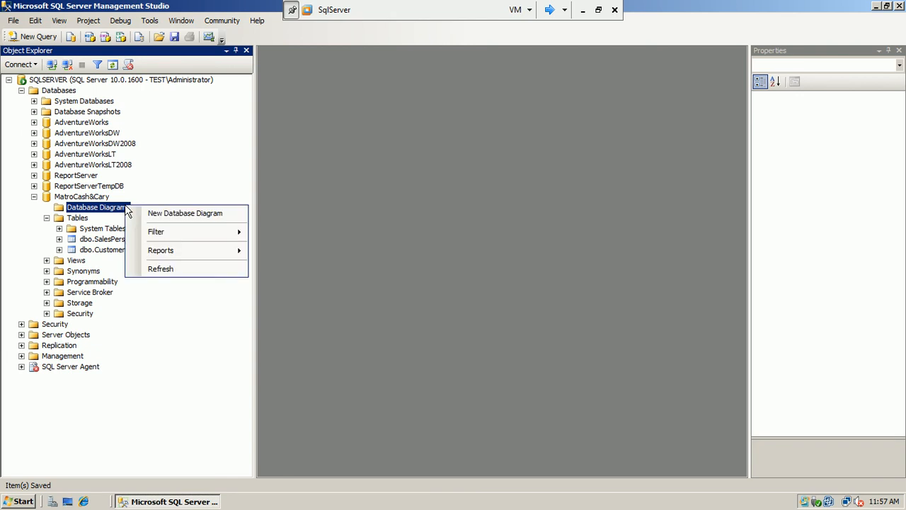
{"action": "left_click", "coordinate": [143, 213]}
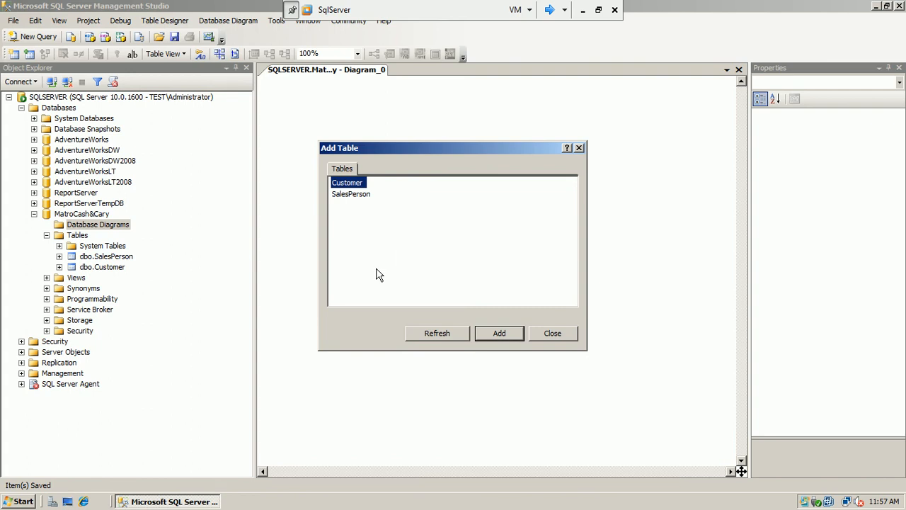
{"action": "left_click", "coordinate": [495, 333]}
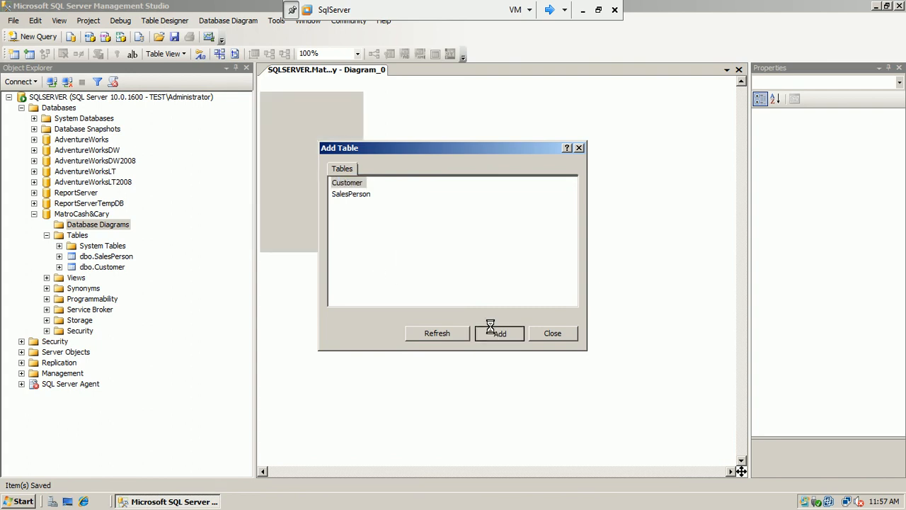
{"action": "left_click", "coordinate": [495, 334]}
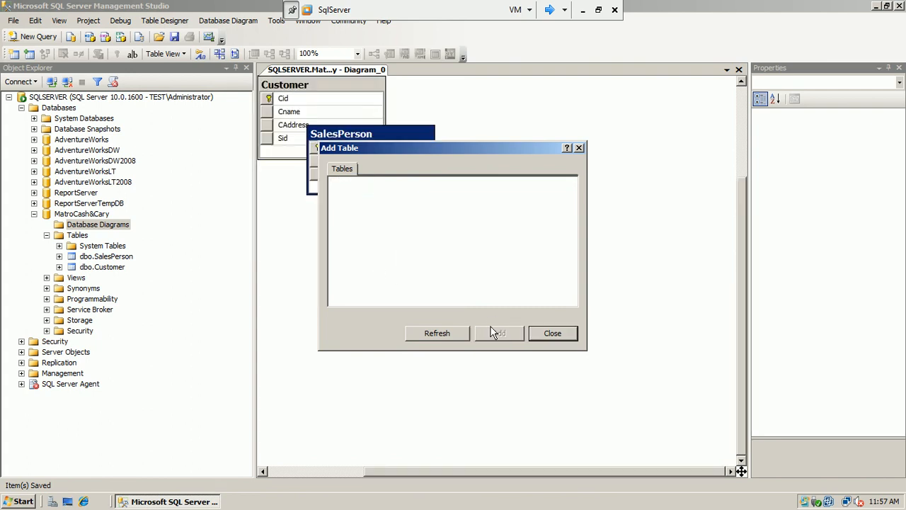
{"action": "left_click", "coordinate": [552, 333]}
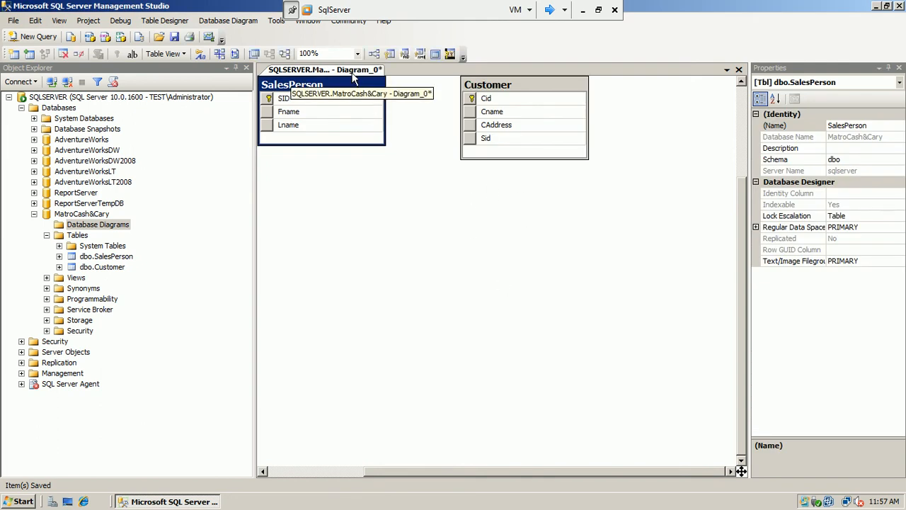
Step: Reposition the SalesPerson and Customer tables lower in the diagram, leaving space between them
{"action": "left_click_drag", "start_coordinate": [348, 85], "coordinate": [392, 182]}
{"action": "left_click", "coordinate": [514, 101]}
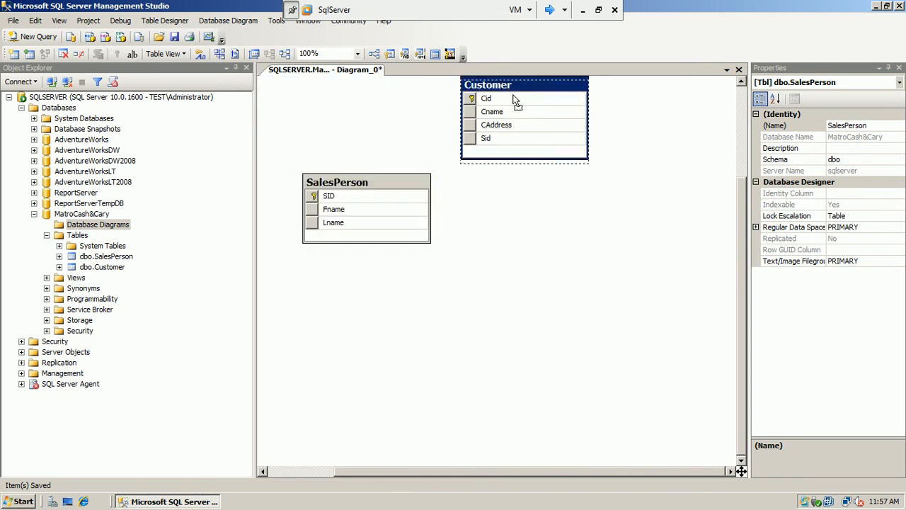
{"action": "left_click_drag", "start_coordinate": [515, 101], "coordinate": [556, 153]}
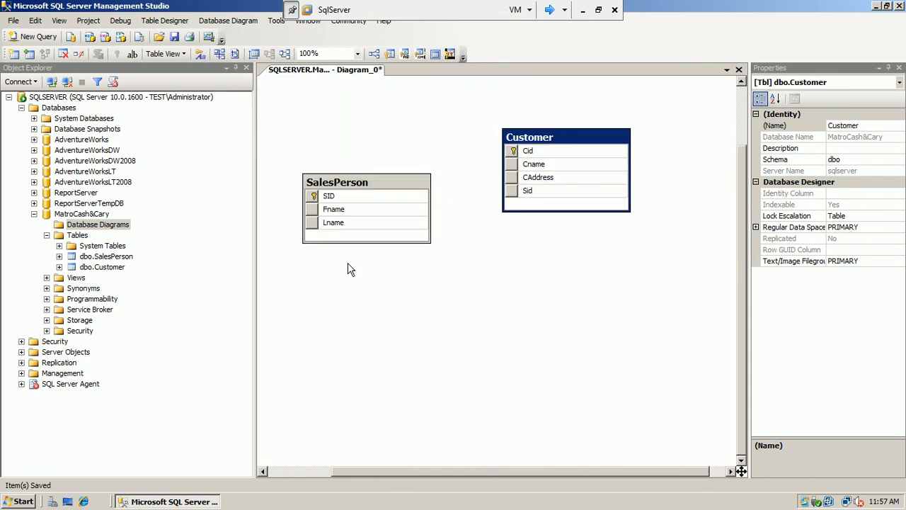
Step: Start a foreign key relationship from SalesPerson's SID to Customer's Sid, choosing SalesPerson as the primary key table
{"action": "left_click", "coordinate": [337, 196]}
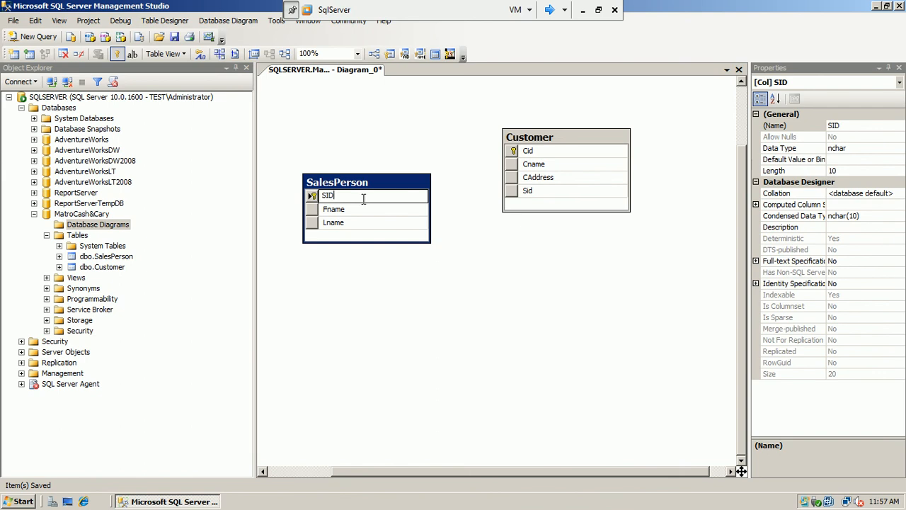
{"action": "left_click_drag", "start_coordinate": [313, 196], "coordinate": [515, 192]}
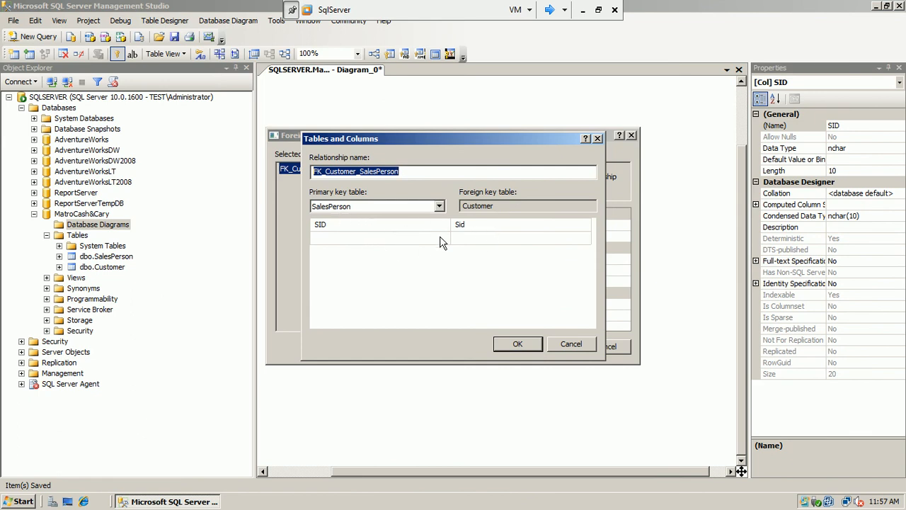
{"action": "left_click", "coordinate": [439, 206]}
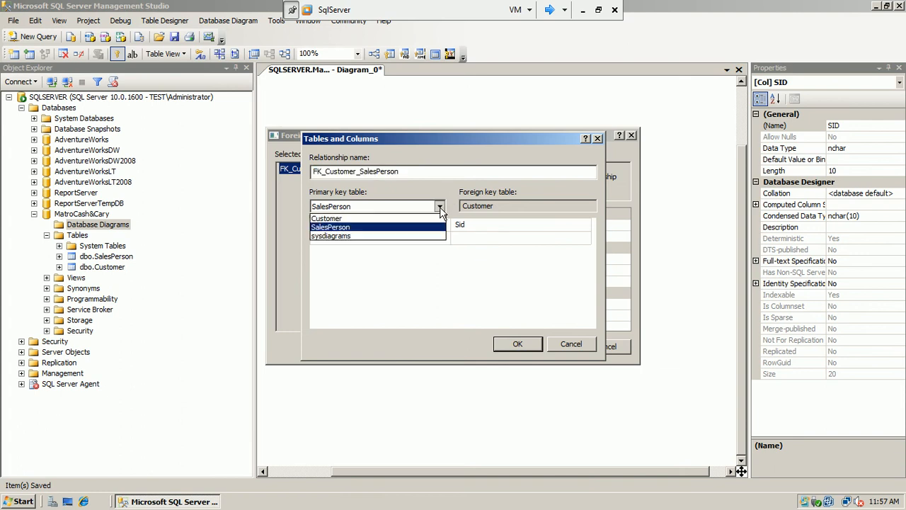
{"action": "left_click", "coordinate": [434, 227]}
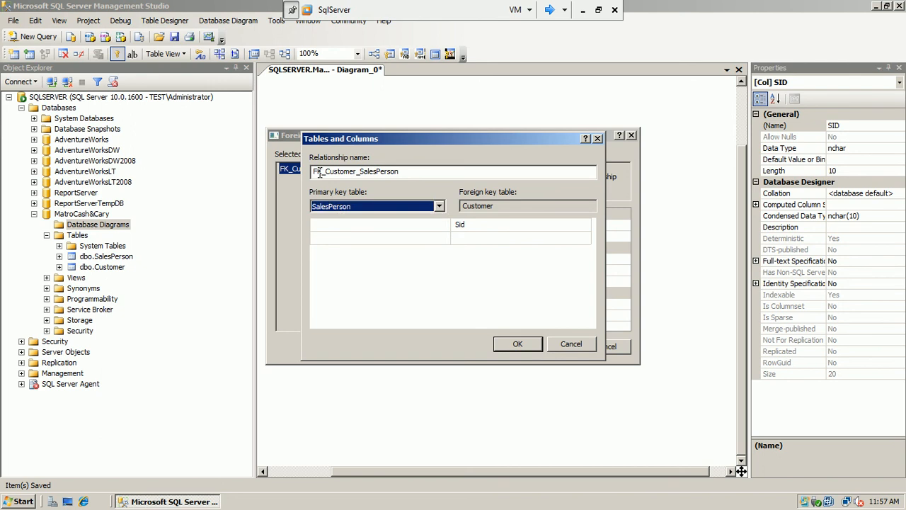
{"action": "left_click", "coordinate": [495, 347]}
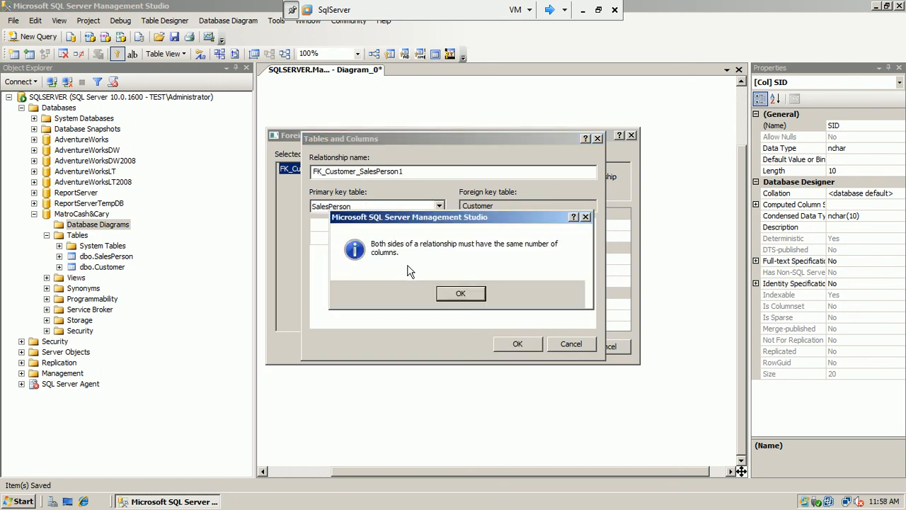
{"action": "left_click", "coordinate": [473, 294]}
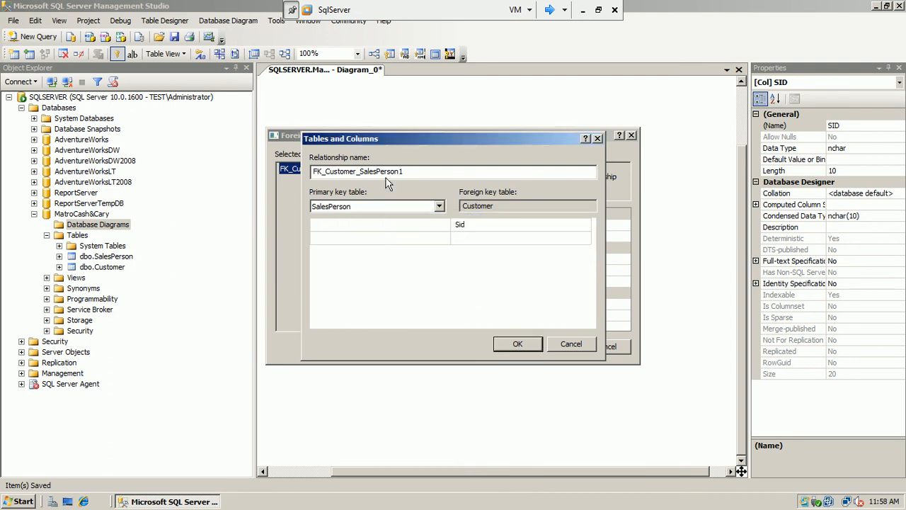
Step: Choose SID as the primary key column matched to Customer's Sid and create the foreign key relationship
{"action": "left_click", "coordinate": [369, 227]}
{"action": "left_click", "coordinate": [444, 225]}
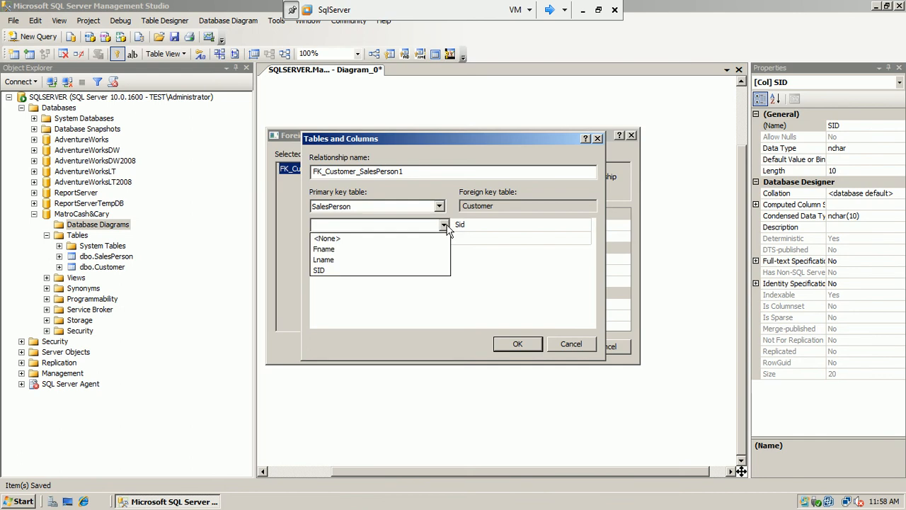
{"action": "left_click", "coordinate": [410, 269]}
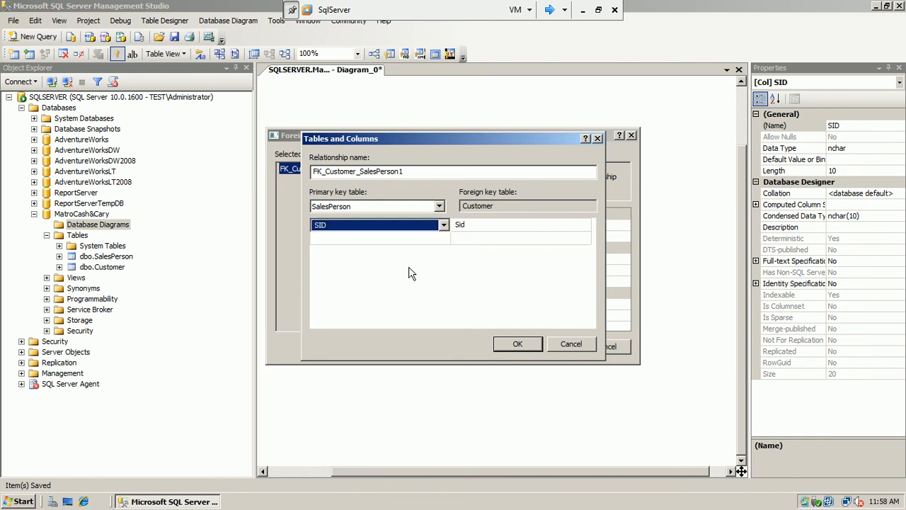
{"action": "left_click", "coordinate": [505, 347]}
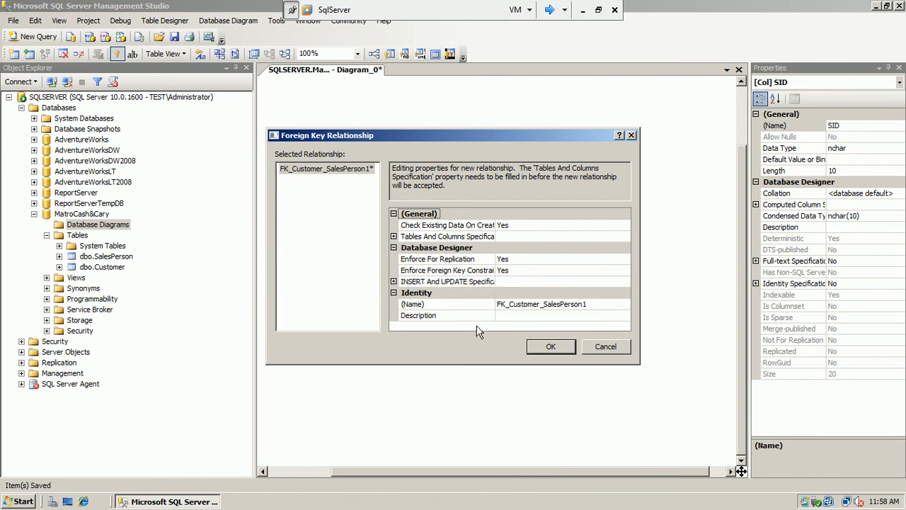
{"action": "left_click", "coordinate": [540, 347]}
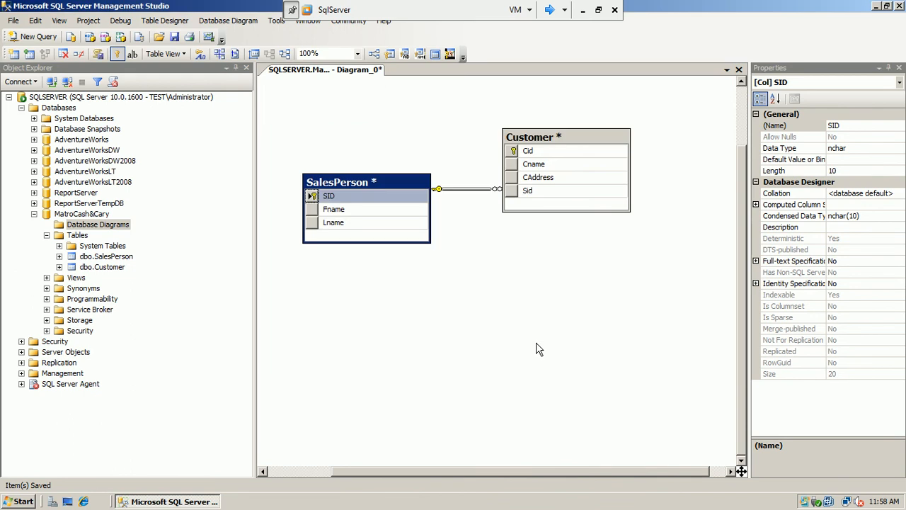
Step: Move the SalesPerson table up in the diagram so it aligns with the top of the Customer table
{"action": "left_click", "coordinate": [536, 347]}
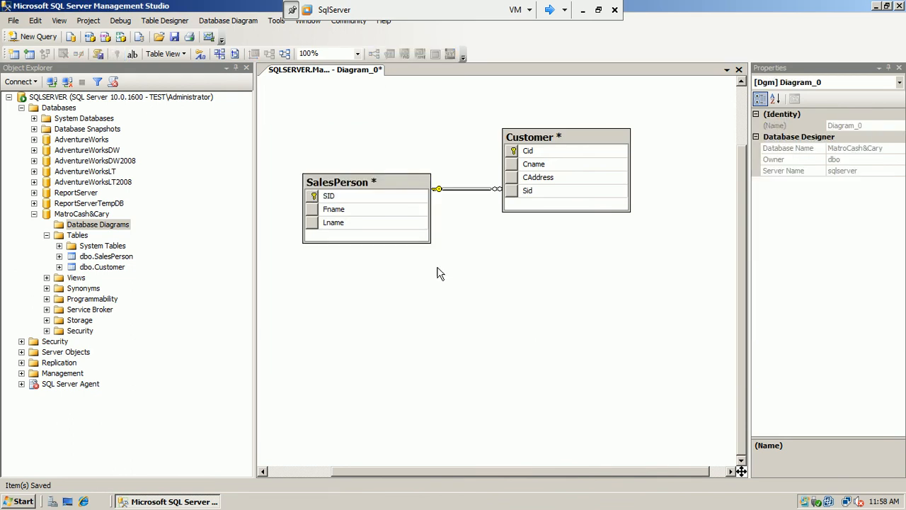
{"action": "left_click_drag", "start_coordinate": [394, 182], "coordinate": [379, 136]}
{"action": "left_click", "coordinate": [415, 243]}
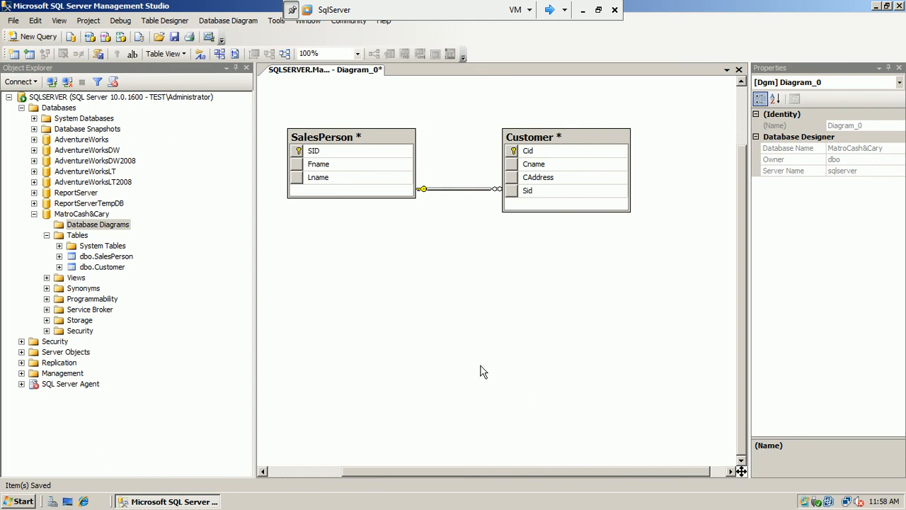
Step: Move the Customer table below and to the right of SalesPerson, and save the diagram as Diagram_0 along with both tables
{"action": "left_click_drag", "start_coordinate": [590, 131], "coordinate": [538, 289]}
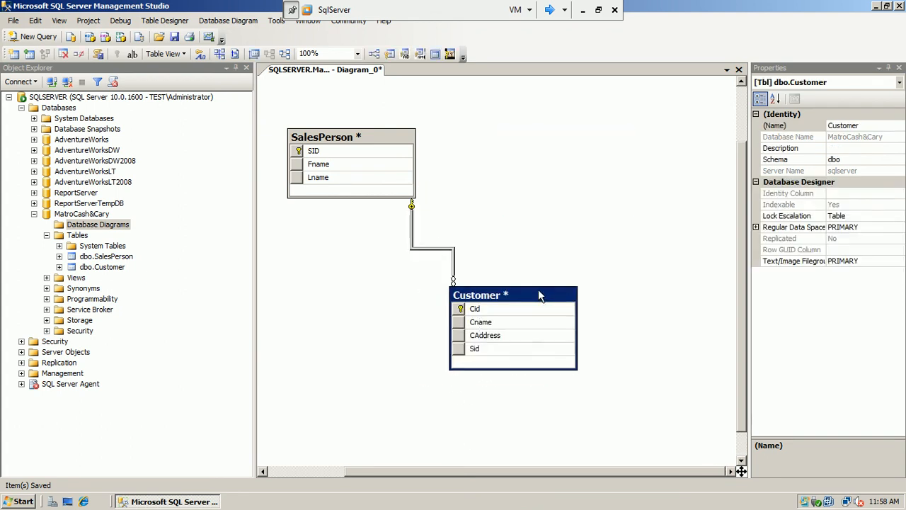
{"action": "left_click", "coordinate": [368, 299]}
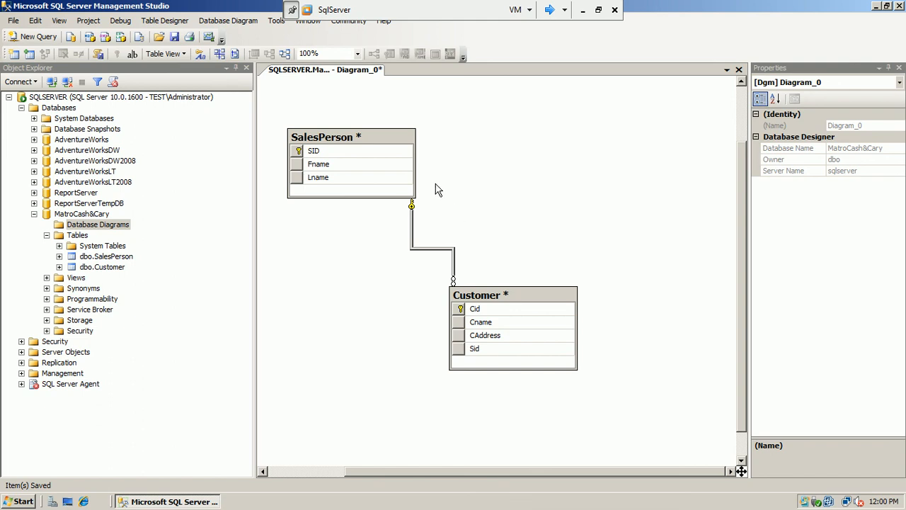
{"action": "left_click", "coordinate": [176, 36]}
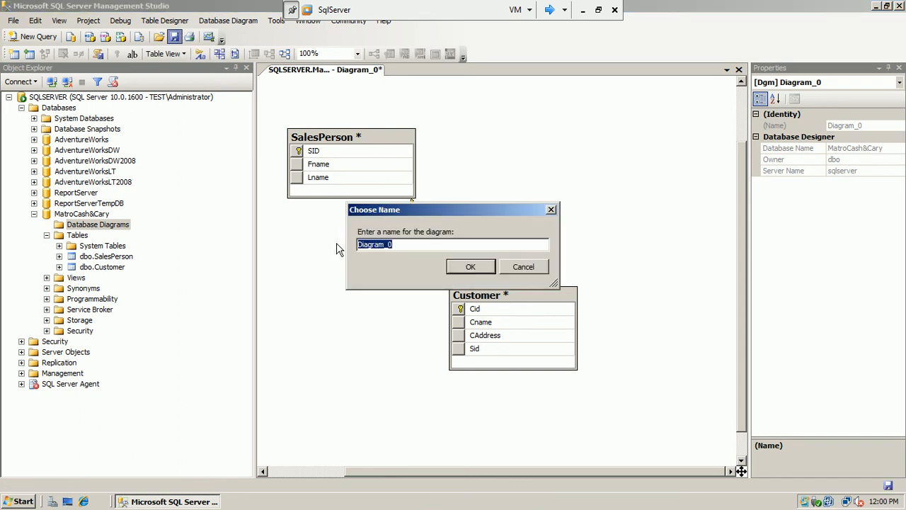
{"action": "left_click", "coordinate": [401, 247]}
{"action": "left_click", "coordinate": [464, 266]}
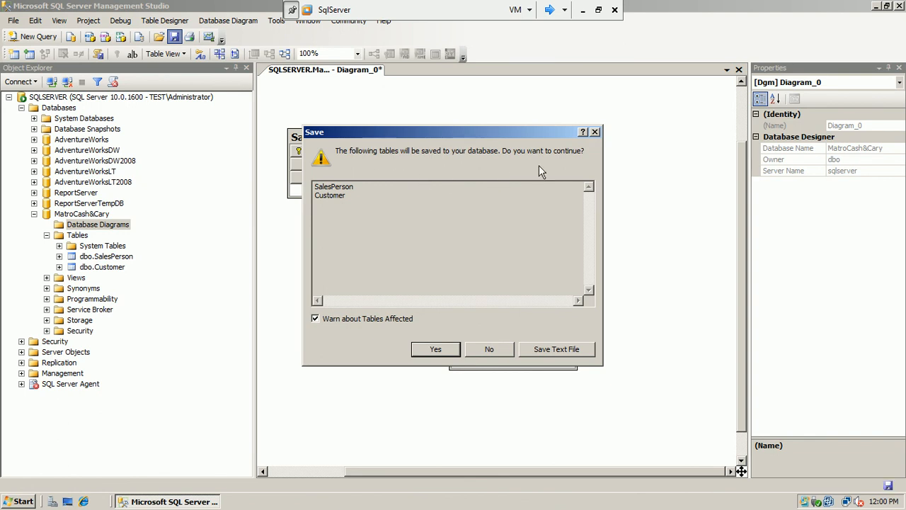
{"action": "left_click", "coordinate": [421, 347]}
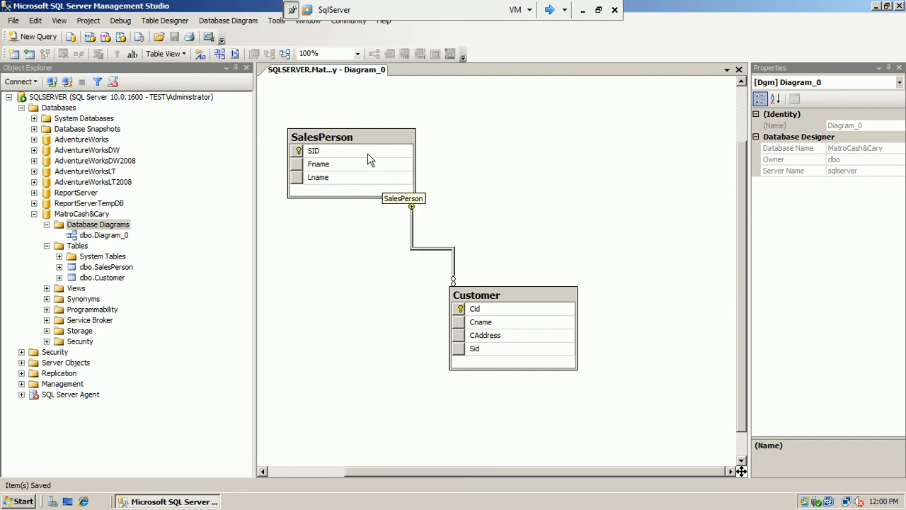
Step: Close the saved Diagram_0 and review the diagram and tables listed under the MatroCash&Cary database
{"action": "left_click", "coordinate": [118, 236]}
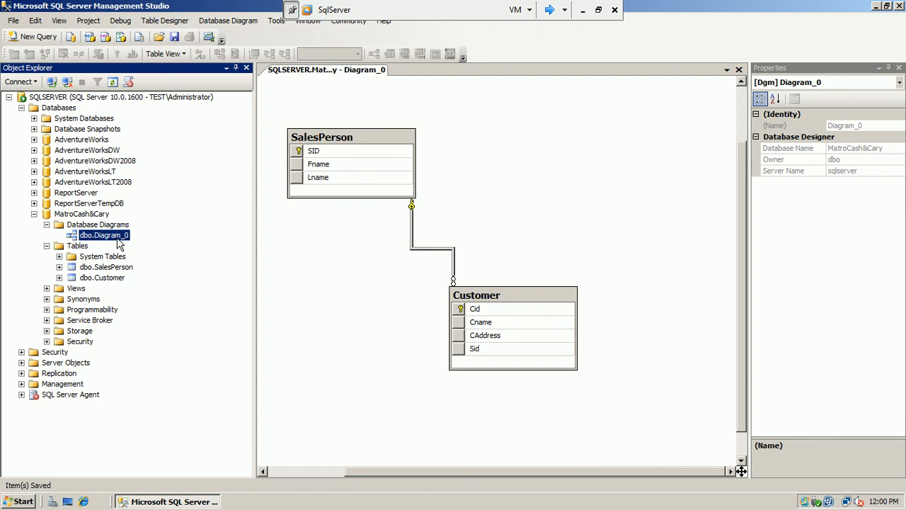
{"action": "left_click", "coordinate": [34, 214]}
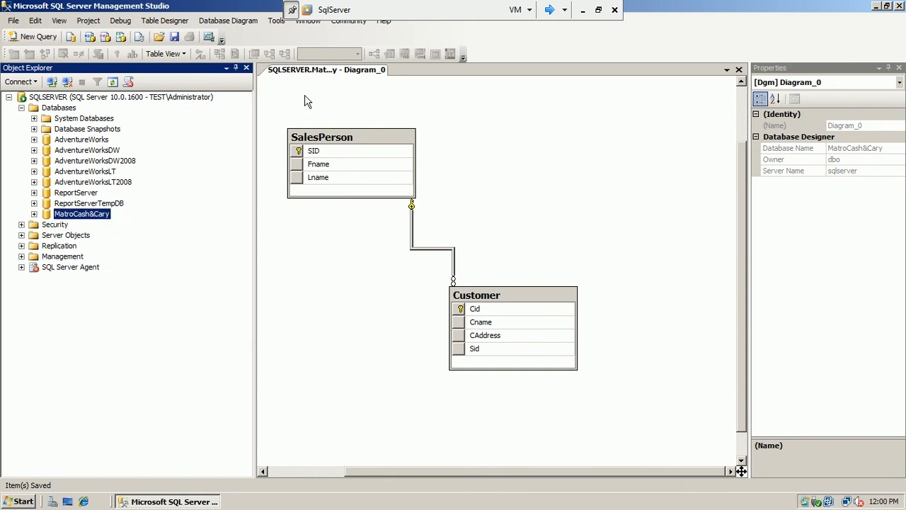
{"action": "left_click", "coordinate": [739, 70]}
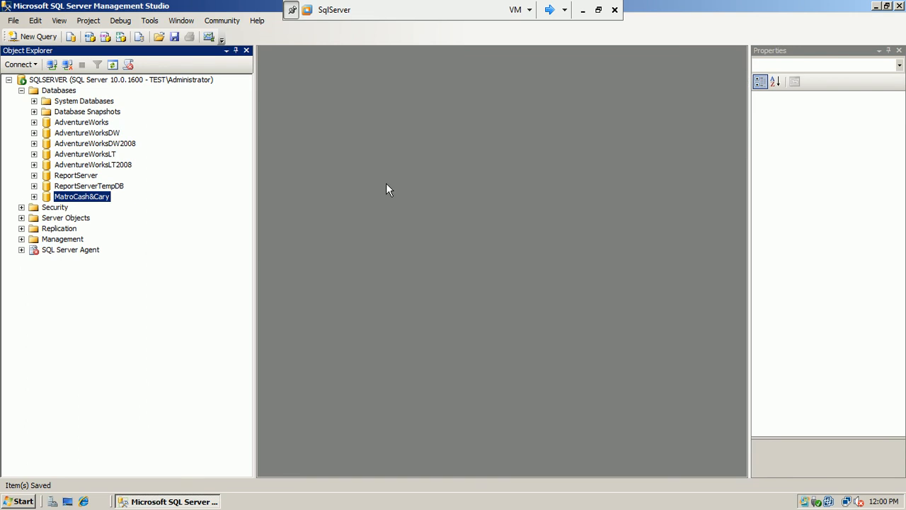
{"action": "left_click", "coordinate": [34, 197]}
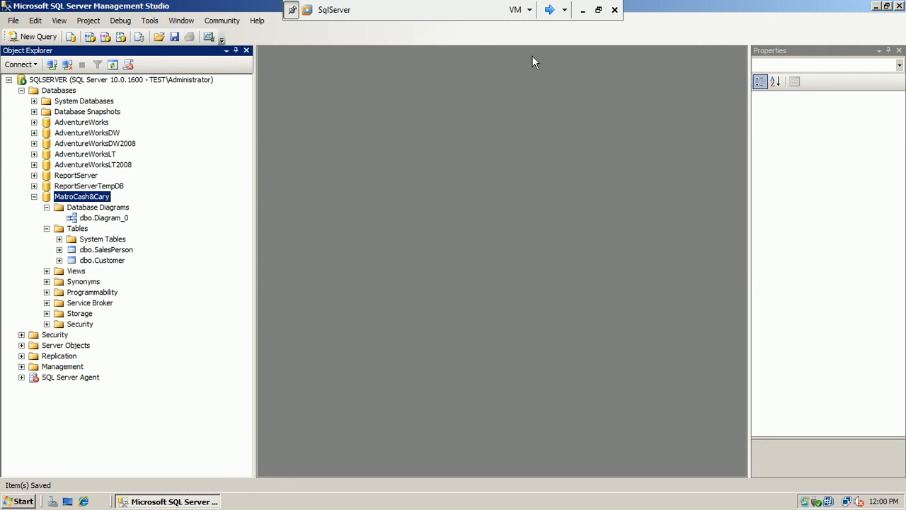
Step: Leave the virtual machine, close the Word document, and present the PowerPoint slides from slide 7 on to "A DB with a View"
{"action": "left_click", "coordinate": [583, 10]}
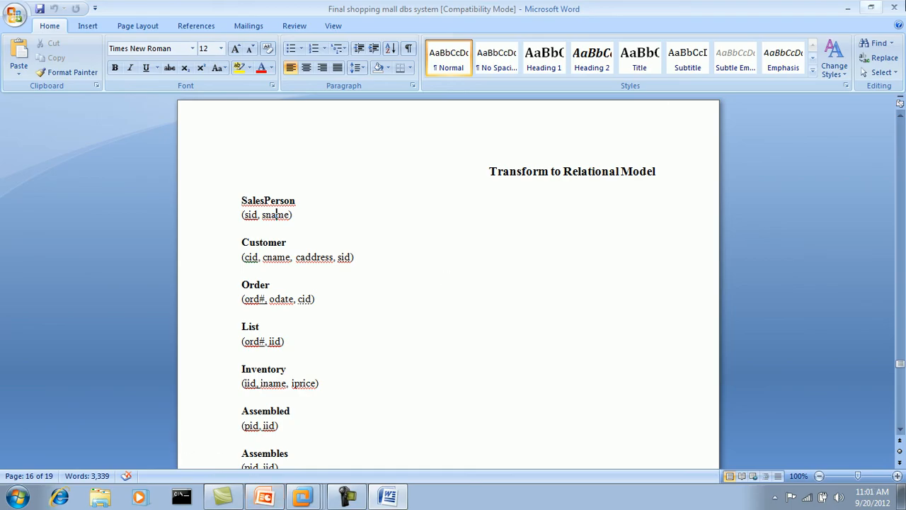
{"action": "left_click", "coordinate": [896, 7]}
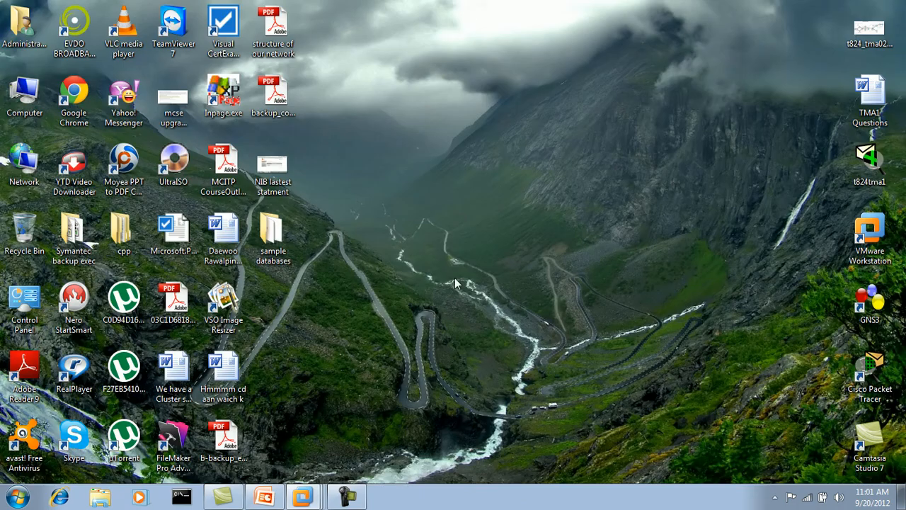
{"action": "left_click", "coordinate": [270, 497]}
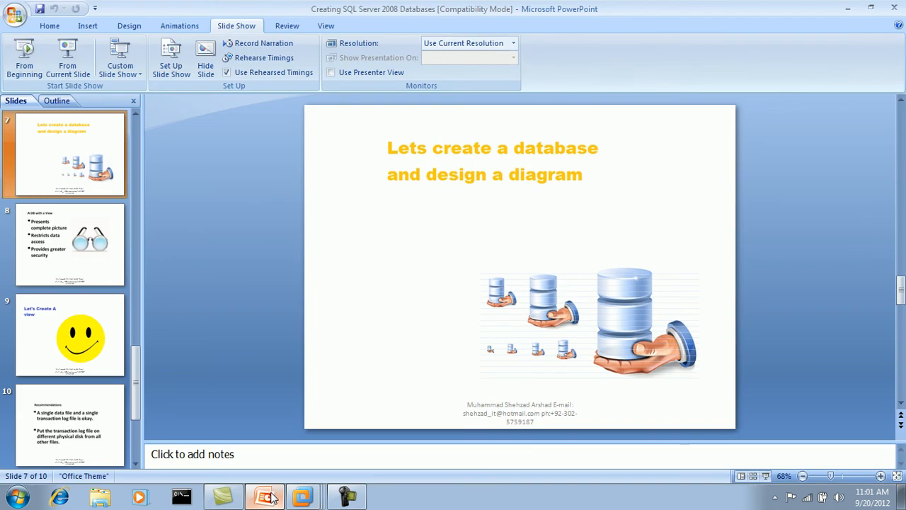
{"action": "left_click", "coordinate": [64, 67]}
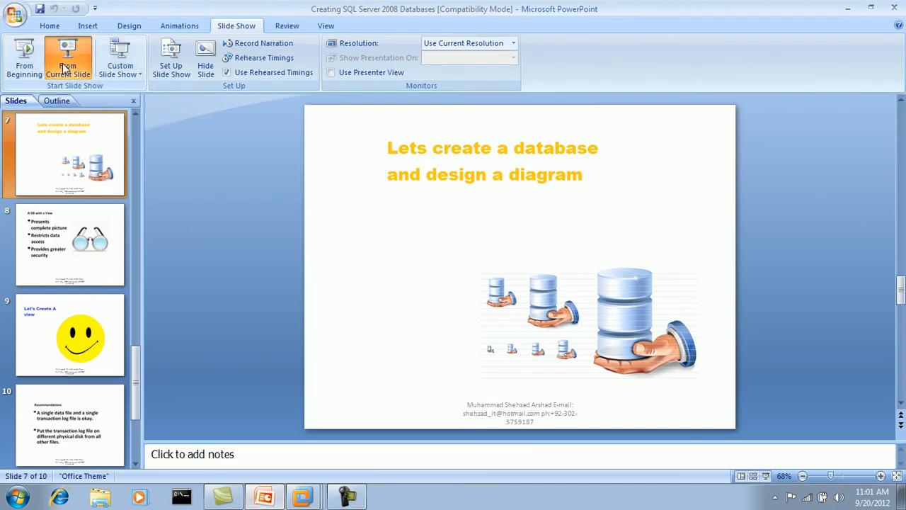
{"action": "left_click", "coordinate": [66, 69]}
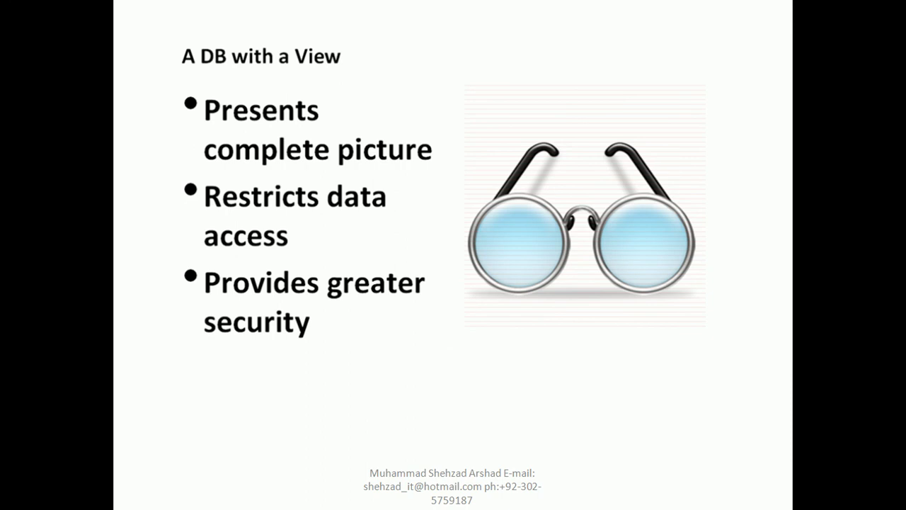
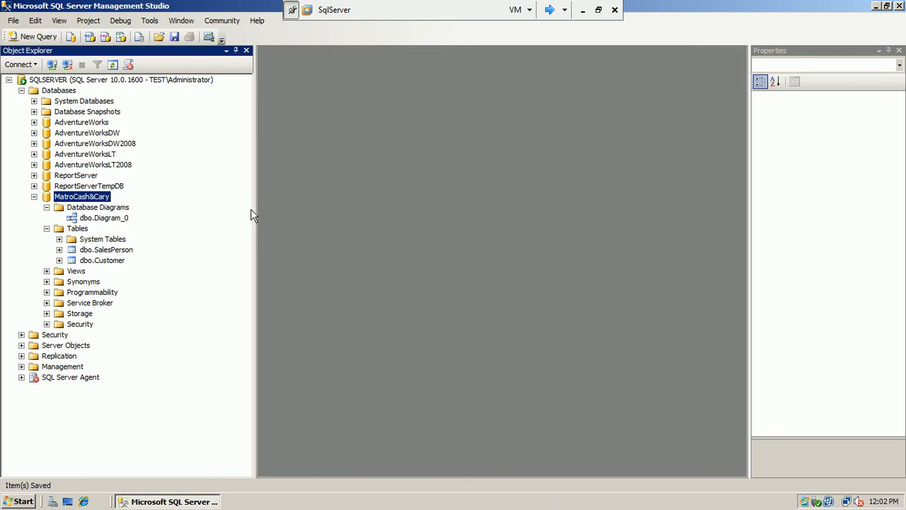
Step: Examine the database diagrams, tables and Views folder of the AdventureWorks database in Object Explorer
{"action": "left_click", "coordinate": [34, 197]}
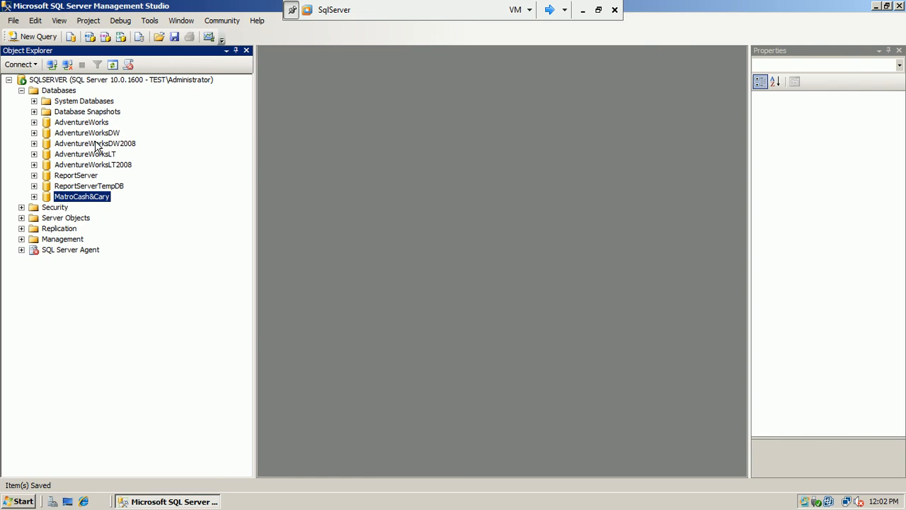
{"action": "left_click", "coordinate": [34, 123]}
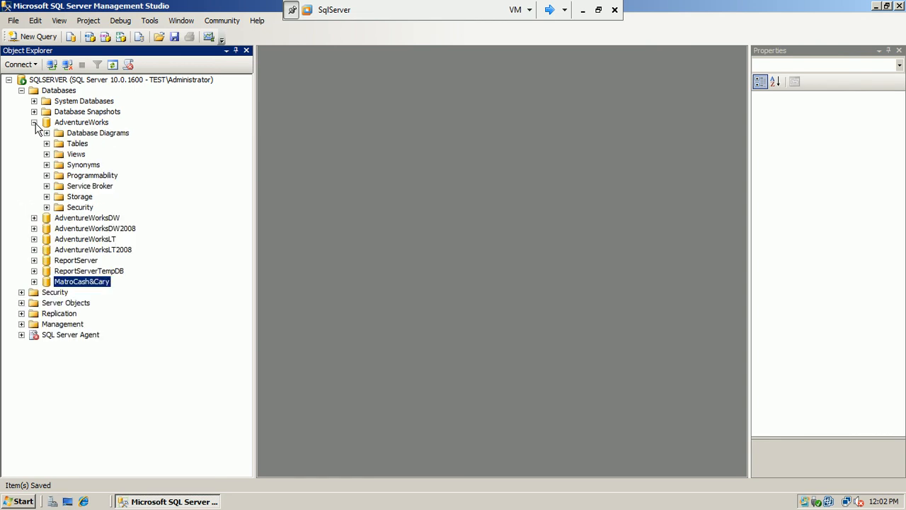
{"action": "left_click", "coordinate": [47, 133]}
{"action": "left_click", "coordinate": [78, 136]}
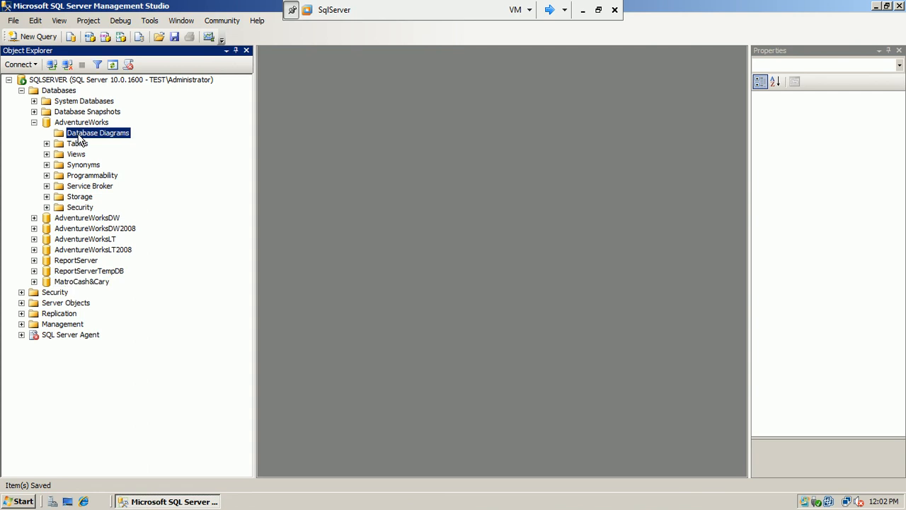
{"action": "left_click", "coordinate": [47, 144]}
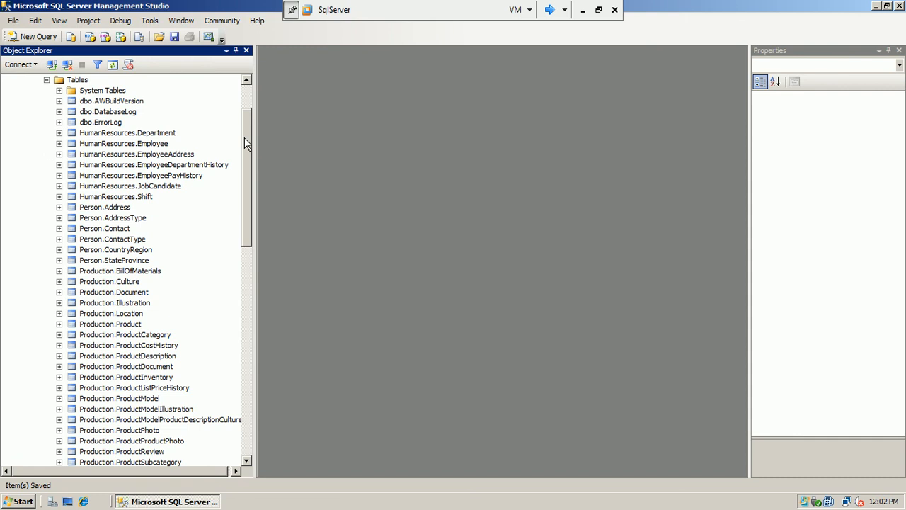
{"action": "left_click_drag", "start_coordinate": [244, 149], "coordinate": [249, 72]}
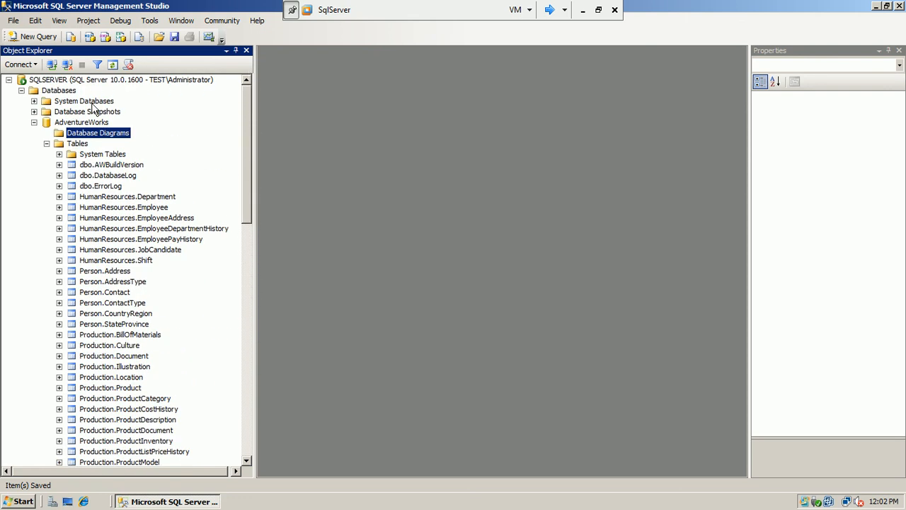
{"action": "left_click", "coordinate": [46, 143]}
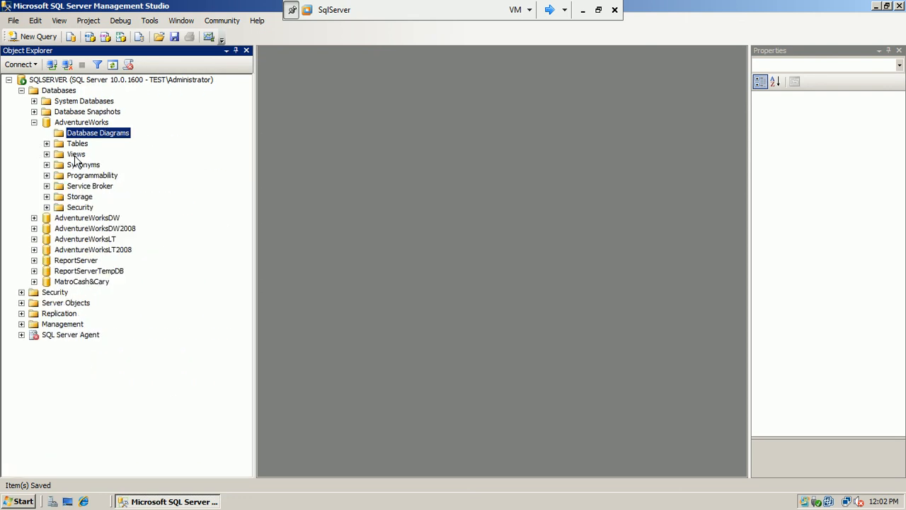
{"action": "left_click", "coordinate": [76, 156]}
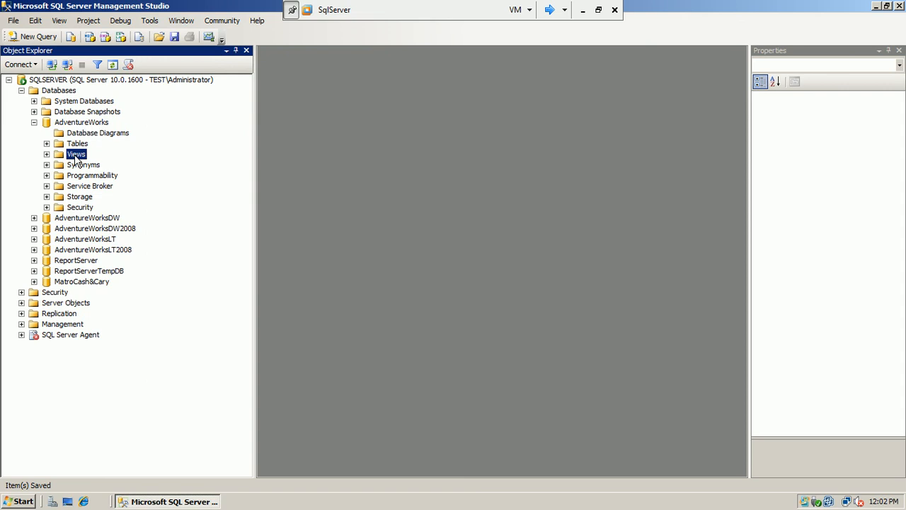
{"action": "left_click", "coordinate": [33, 123]}
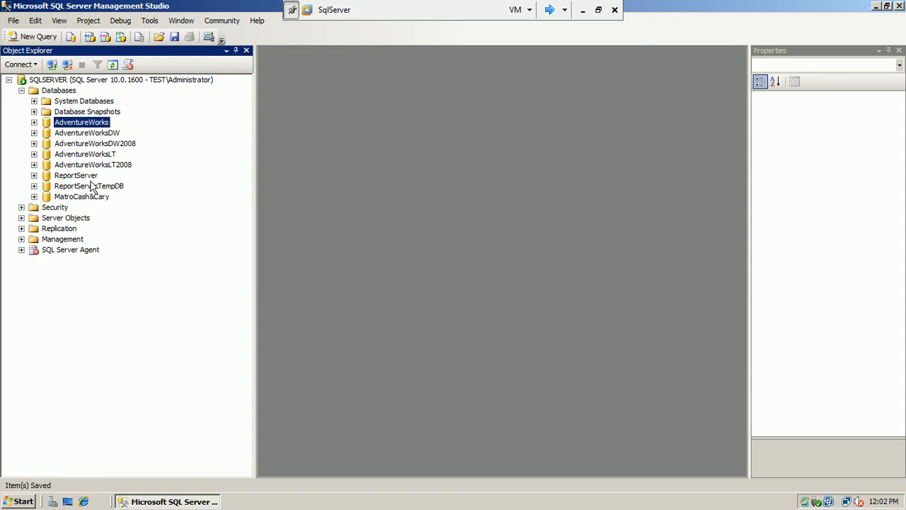
Step: Browse the System Views of the MatroCash&Cary database, widening Object Explorer so the full view names fit
{"action": "left_click", "coordinate": [34, 197]}
{"action": "left_click", "coordinate": [46, 206]}
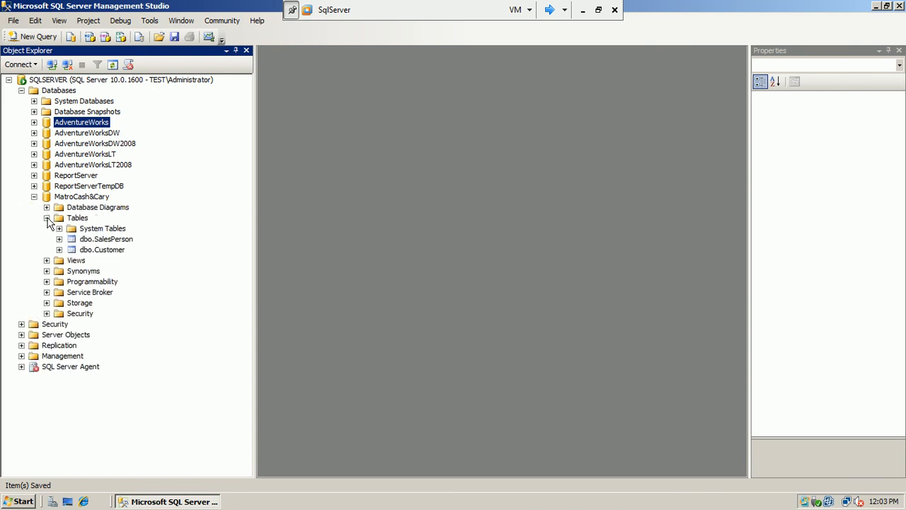
{"action": "left_click", "coordinate": [47, 217]}
{"action": "left_click", "coordinate": [47, 228]}
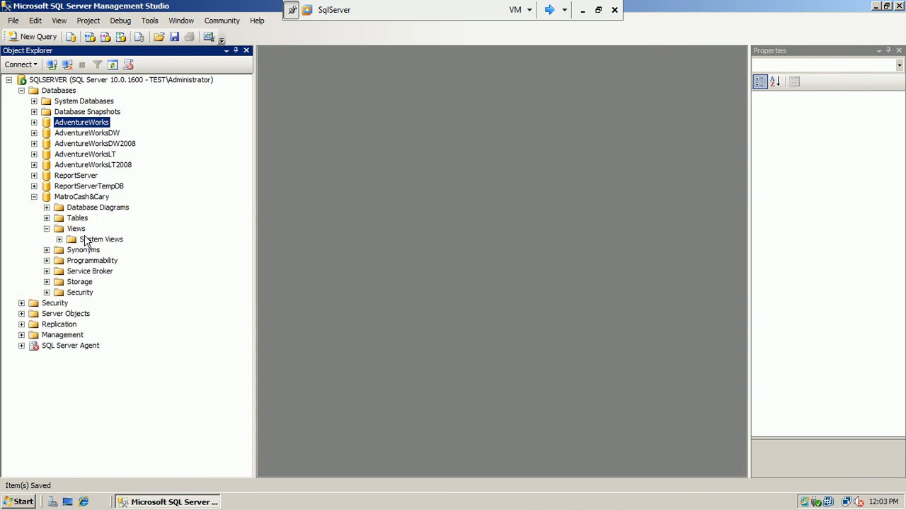
{"action": "left_click", "coordinate": [60, 239]}
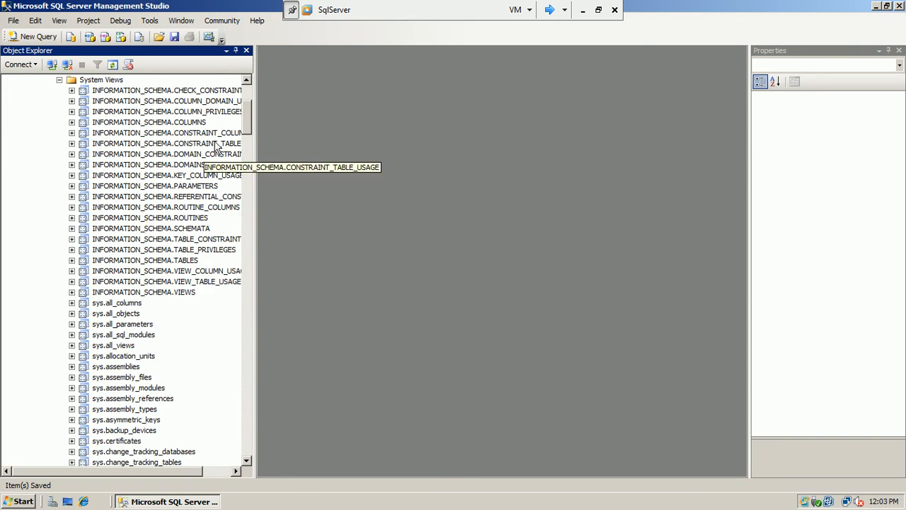
{"action": "left_click_drag", "start_coordinate": [255, 146], "coordinate": [305, 124]}
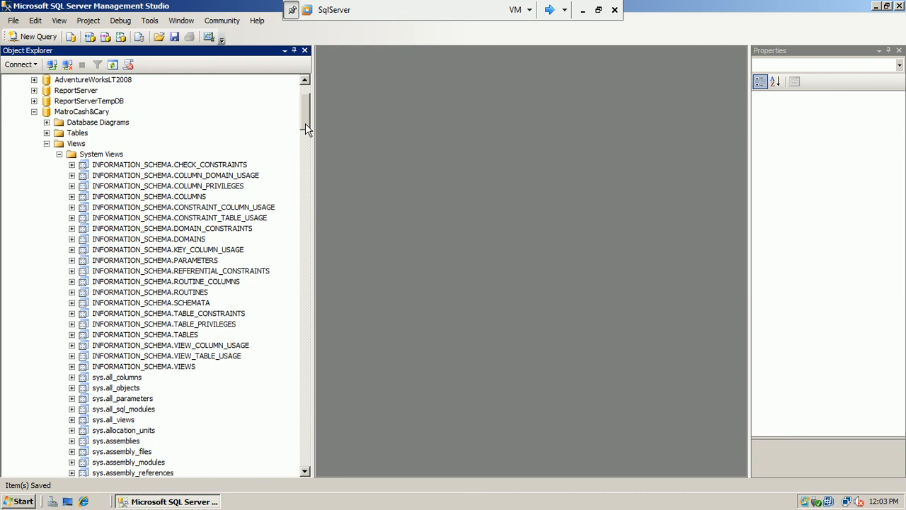
{"action": "left_click", "coordinate": [195, 293]}
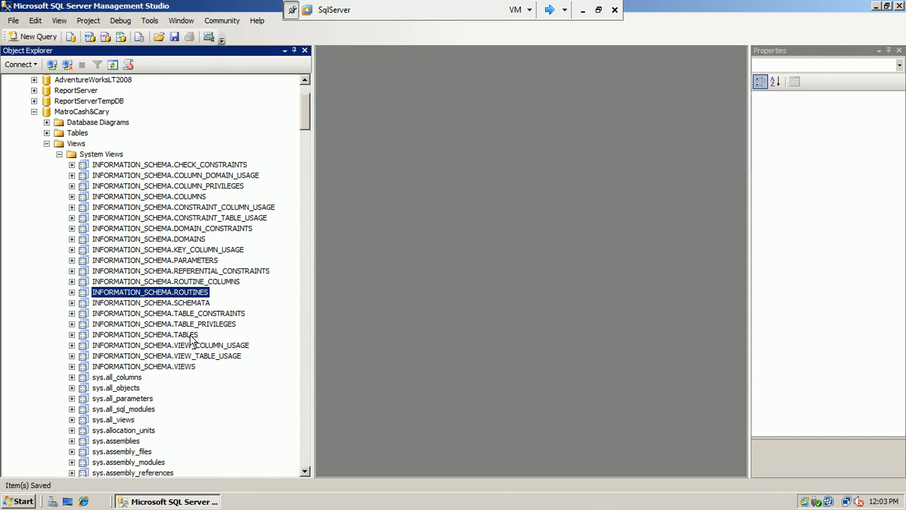
{"action": "left_click", "coordinate": [191, 336]}
{"action": "left_click_drag", "start_coordinate": [305, 100], "coordinate": [303, 127]}
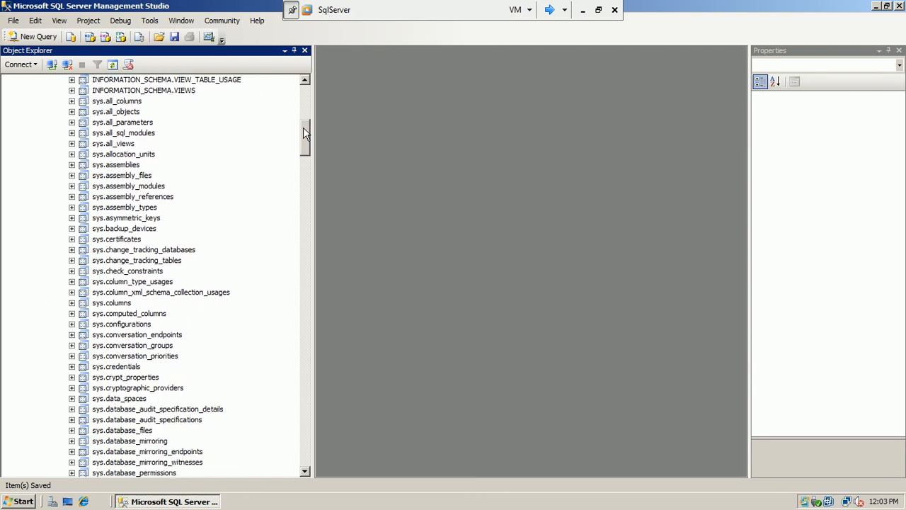
Step: Query the top 1000 rows of the sys.backup_devices system view and close the query
{"action": "right_click", "coordinate": [142, 234]}
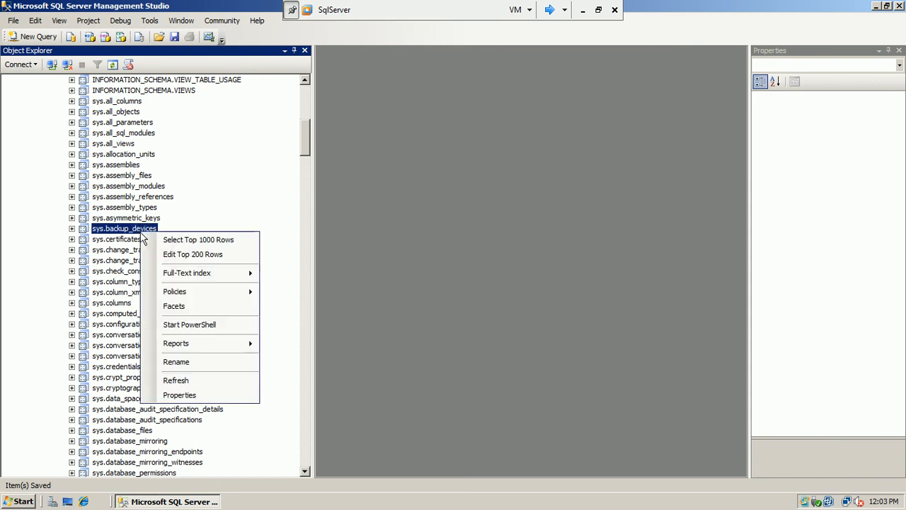
{"action": "left_click", "coordinate": [164, 241]}
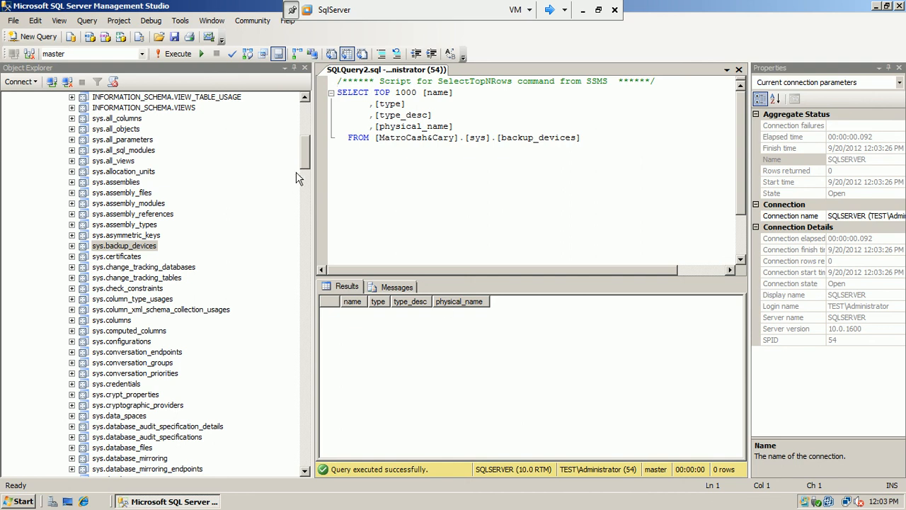
{"action": "left_click", "coordinate": [738, 70]}
Step: Collapse the MatroCash&Cary database and list the views of the AdventureWorks database
{"action": "scroll", "coordinate": [305, 120], "scroll_direction": "up", "scroll_amount": 11}
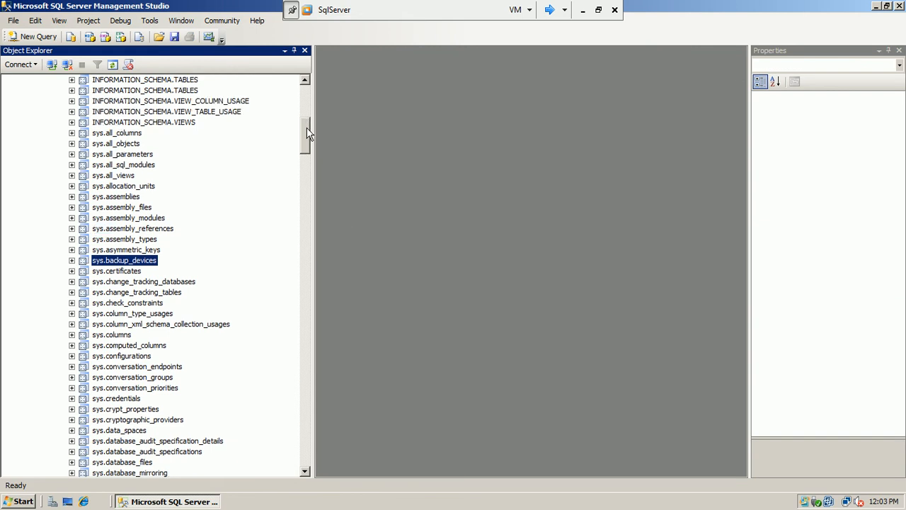
{"action": "left_click", "coordinate": [59, 238]}
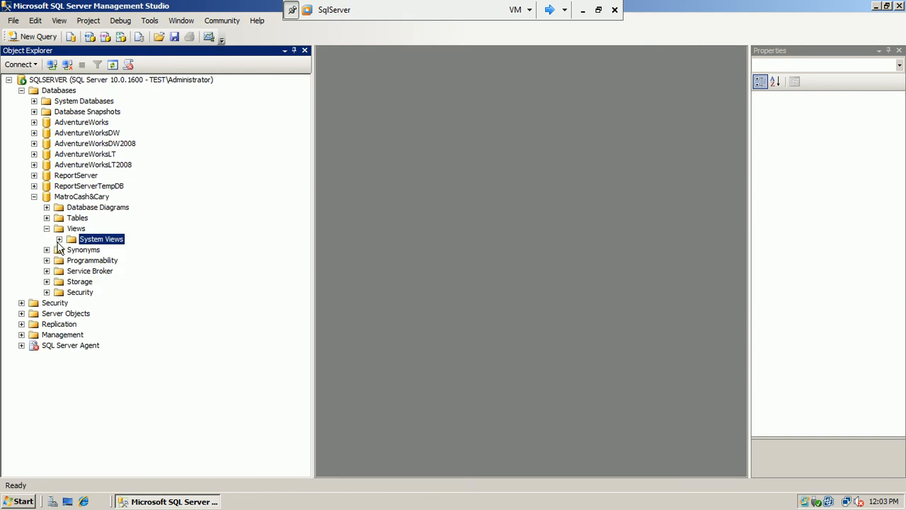
{"action": "left_click", "coordinate": [34, 197]}
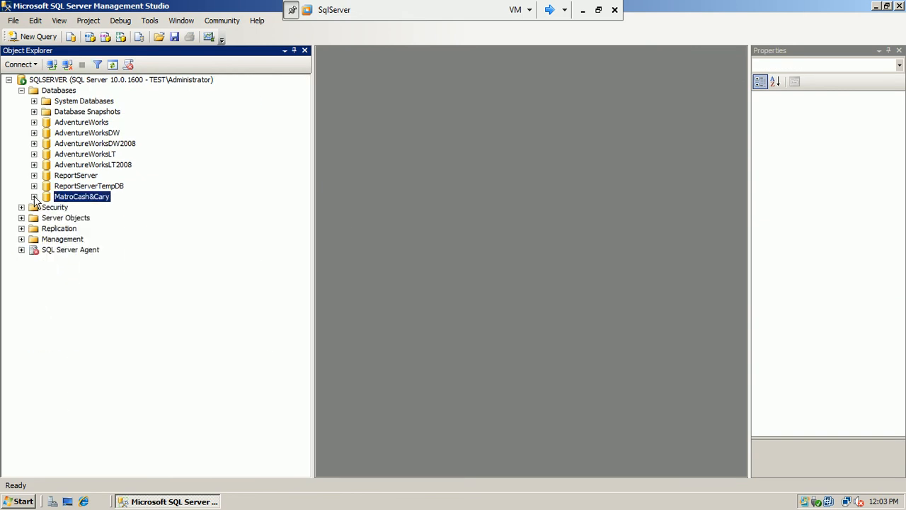
{"action": "left_click", "coordinate": [34, 122]}
{"action": "left_click", "coordinate": [47, 153]}
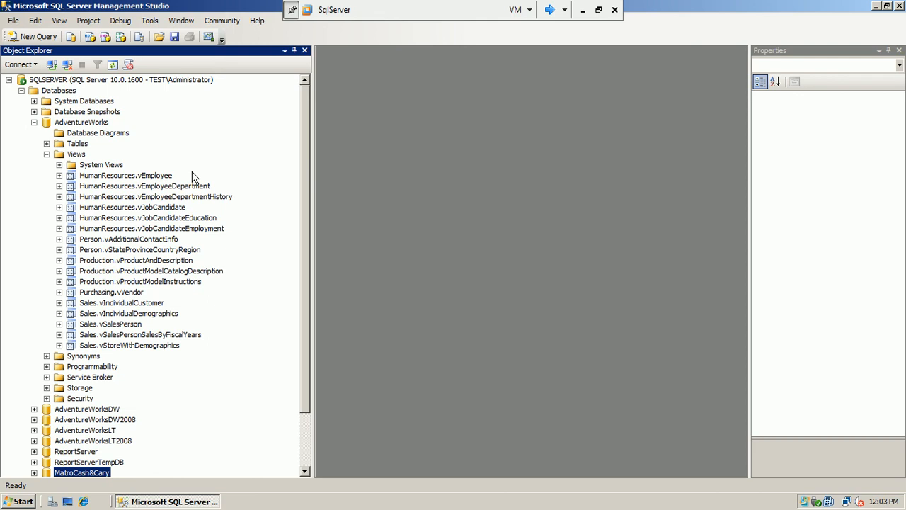
Step: List the columns of the HumanResources.vEmployee view in the AdventureWorks database
{"action": "left_click", "coordinate": [167, 178]}
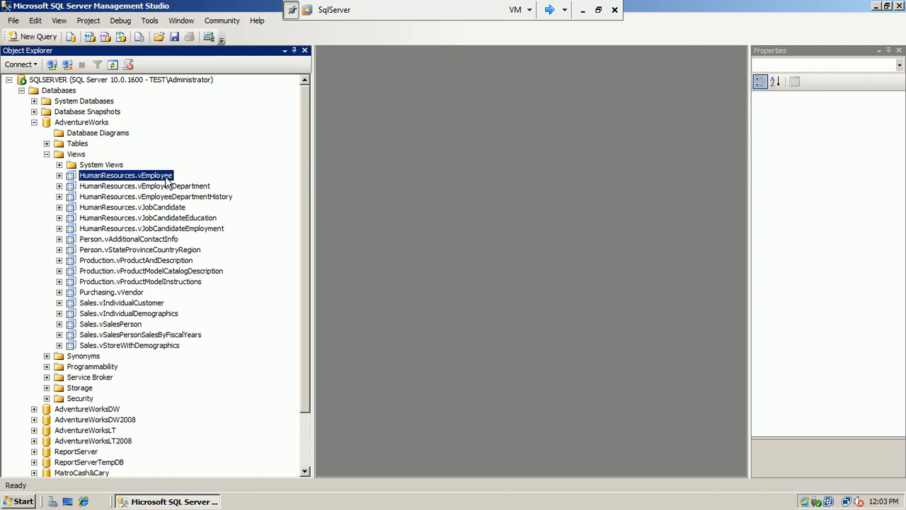
{"action": "right_click", "coordinate": [131, 179]}
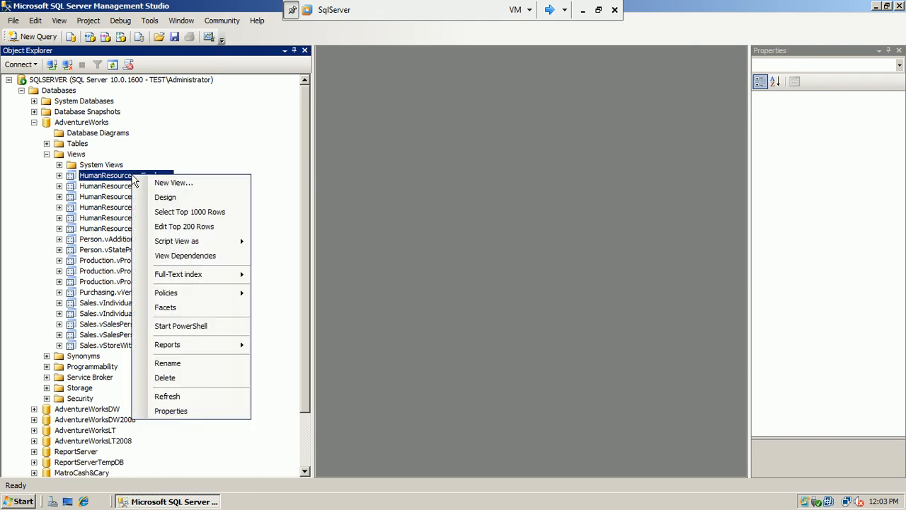
{"action": "left_click", "coordinate": [59, 175]}
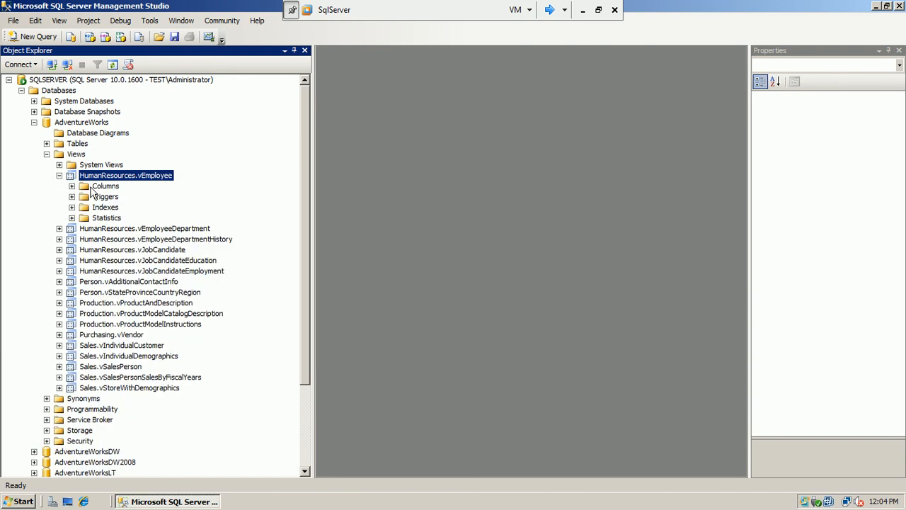
{"action": "left_click", "coordinate": [72, 186]}
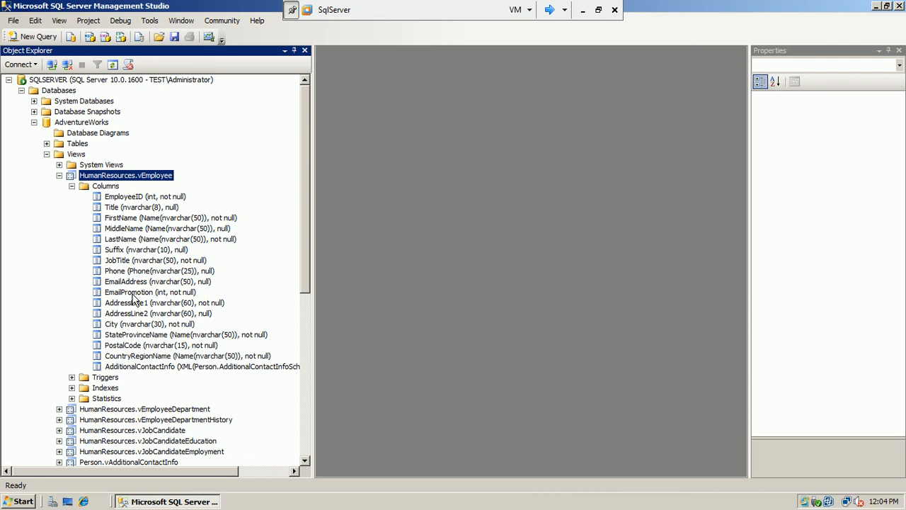
Step: Query the top 1000 rows of the HumanResources.vEmployee view and review the generated script and the returned rows
{"action": "right_click", "coordinate": [105, 180]}
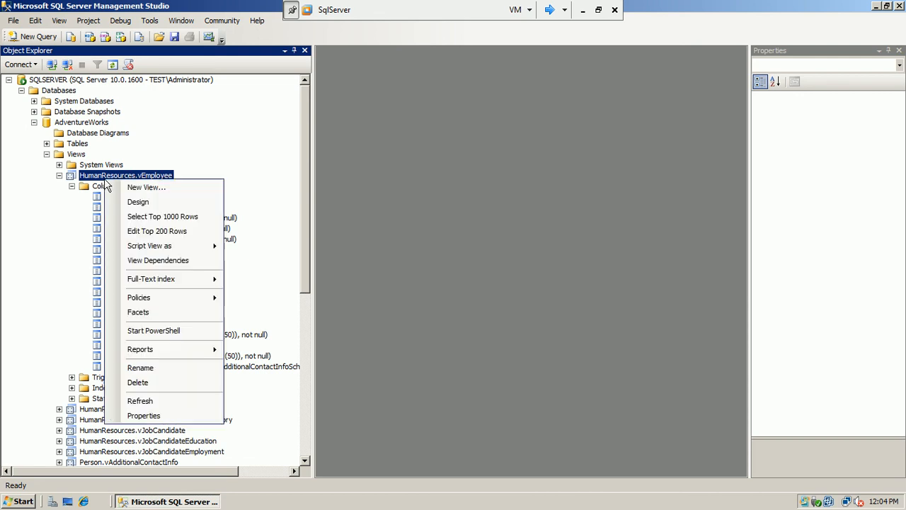
{"action": "left_click", "coordinate": [170, 217]}
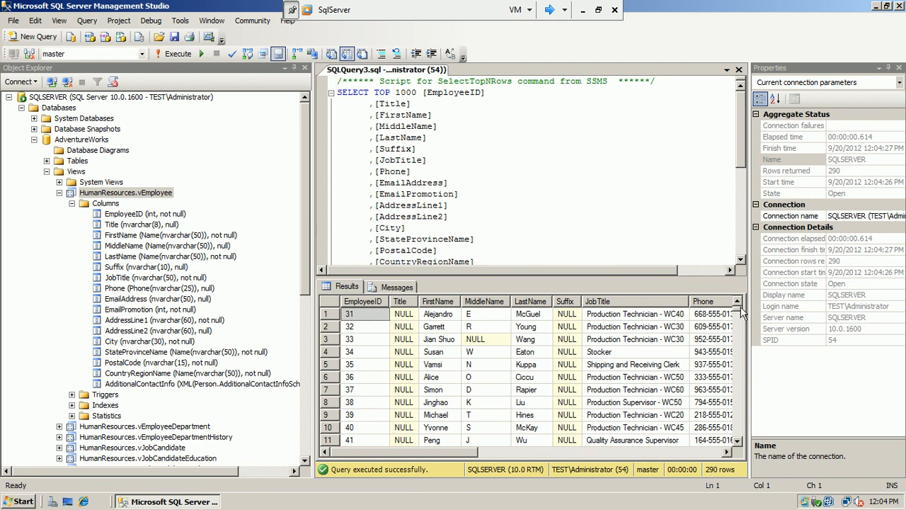
{"action": "left_click_drag", "start_coordinate": [739, 116], "coordinate": [739, 150]}
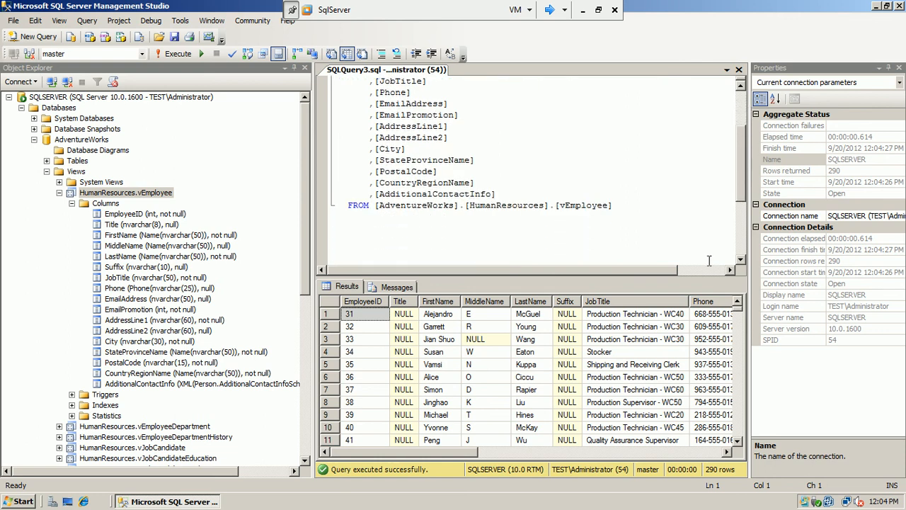
{"action": "scroll", "coordinate": [739, 313], "scroll_direction": "down", "scroll_amount": 5}
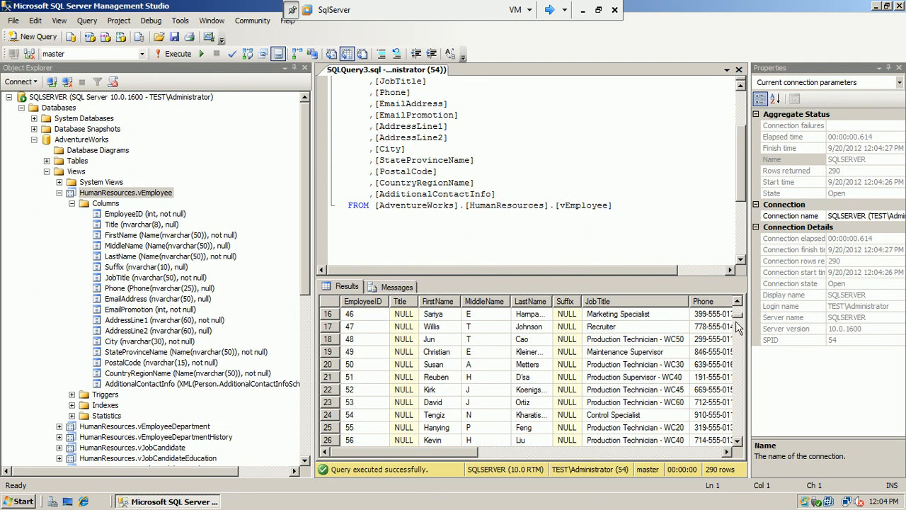
{"action": "left_click_drag", "start_coordinate": [738, 314], "coordinate": [738, 375]}
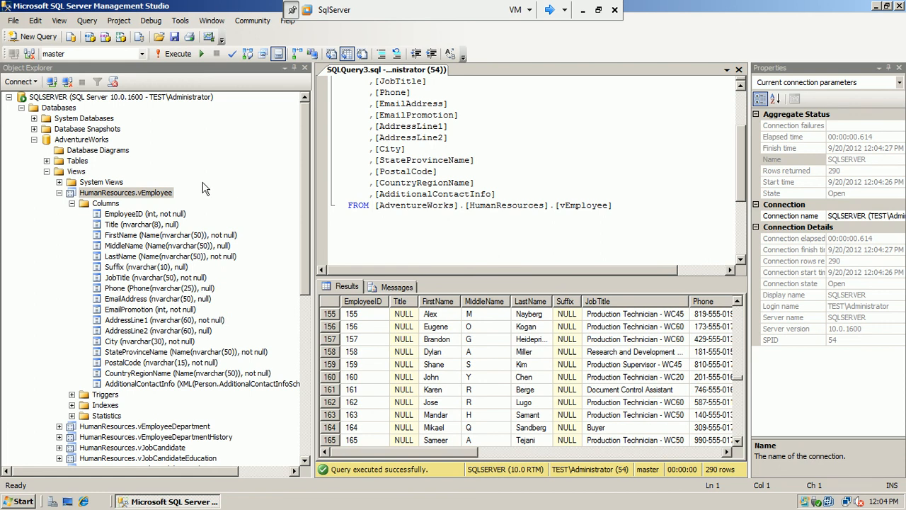
Step: Collapse the AdventureWorks database, expand the Views folder of MatroCash&Cary and close the vEmployee query
{"action": "left_click", "coordinate": [59, 192]}
{"action": "left_click", "coordinate": [47, 171]}
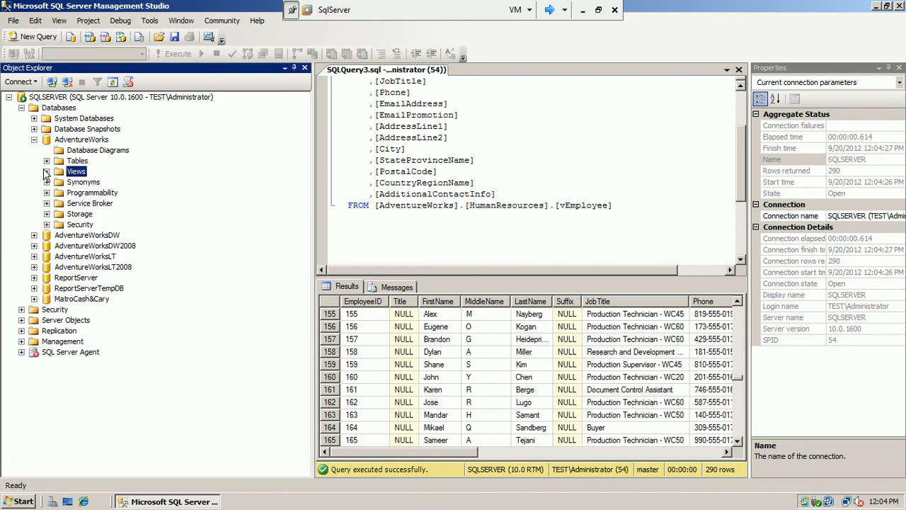
{"action": "left_click", "coordinate": [34, 139]}
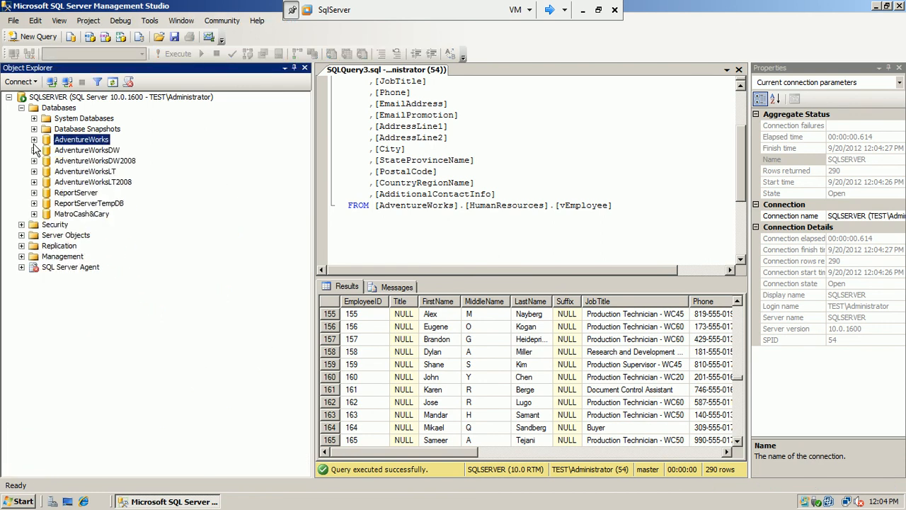
{"action": "left_click", "coordinate": [35, 213]}
{"action": "left_click", "coordinate": [48, 235]}
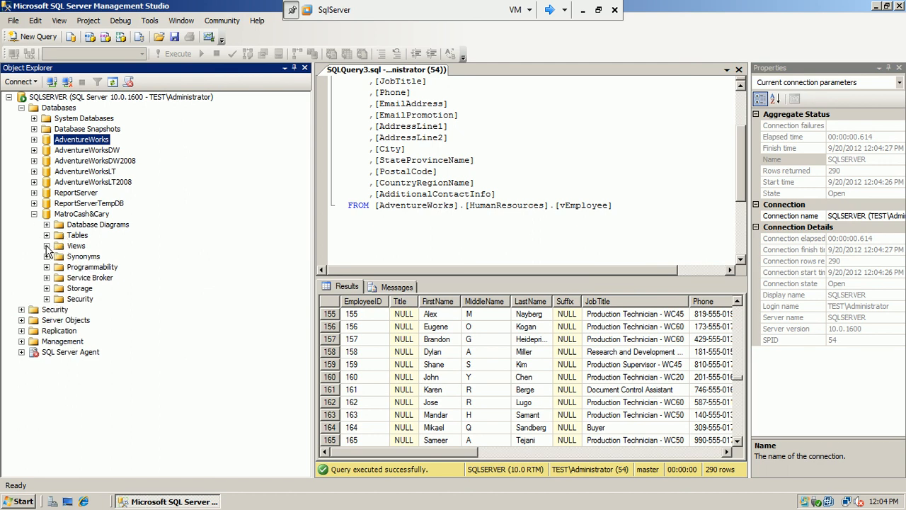
{"action": "left_click", "coordinate": [77, 246]}
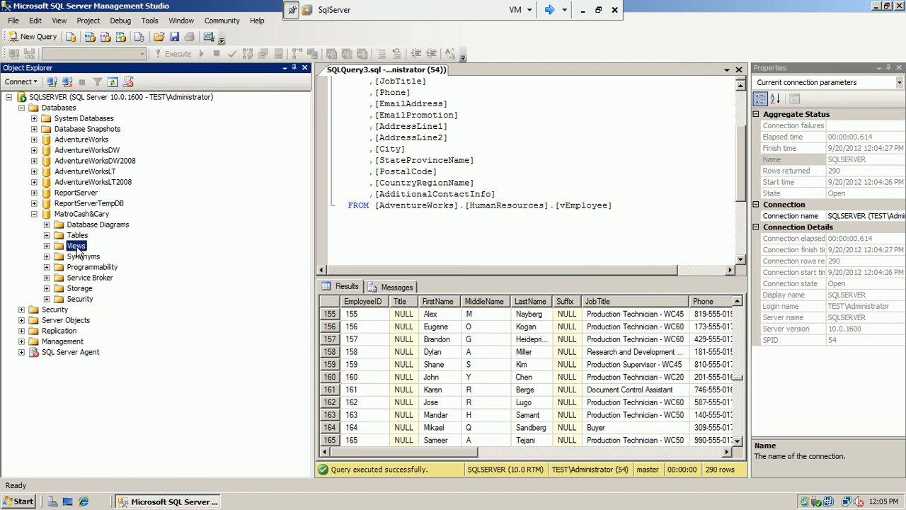
{"action": "left_click", "coordinate": [47, 246]}
{"action": "right_click", "coordinate": [74, 249]}
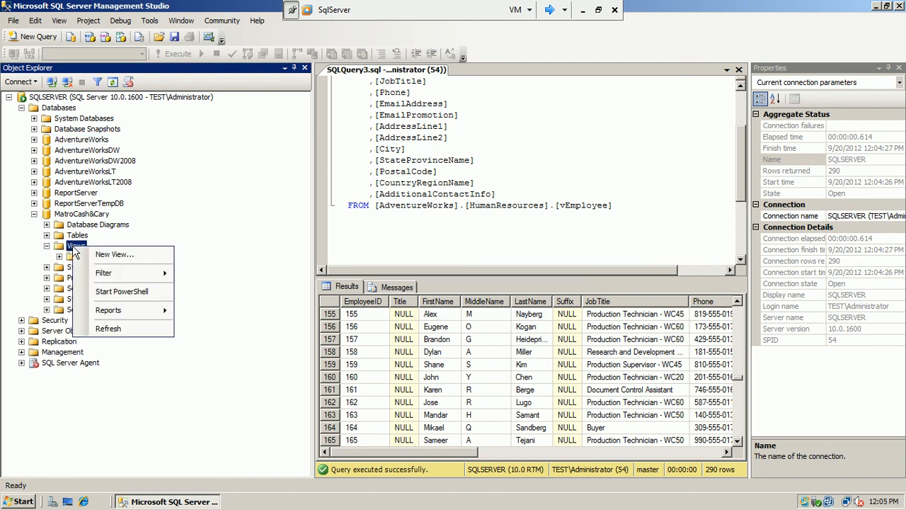
{"action": "left_click", "coordinate": [740, 70]}
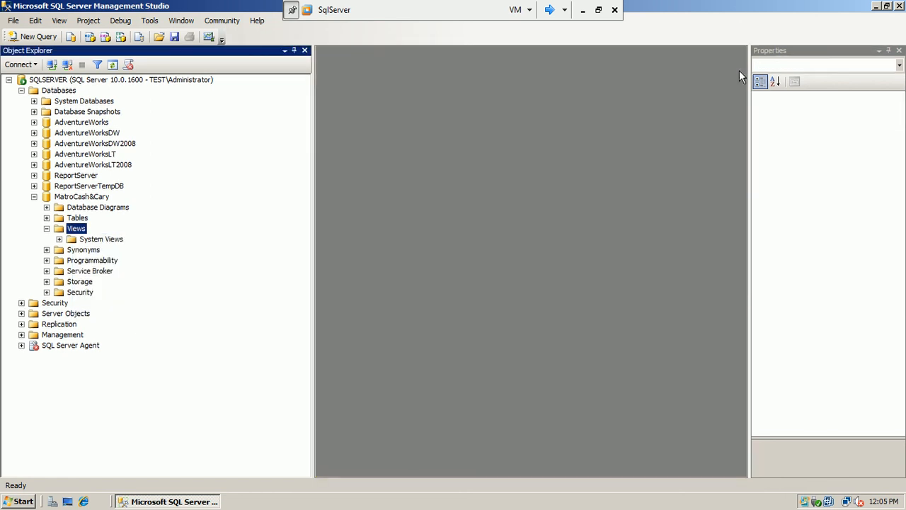
Step: Create a new view in MatroCash&Cary and add the Customer and SalesPerson tables to it
{"action": "right_click", "coordinate": [81, 232]}
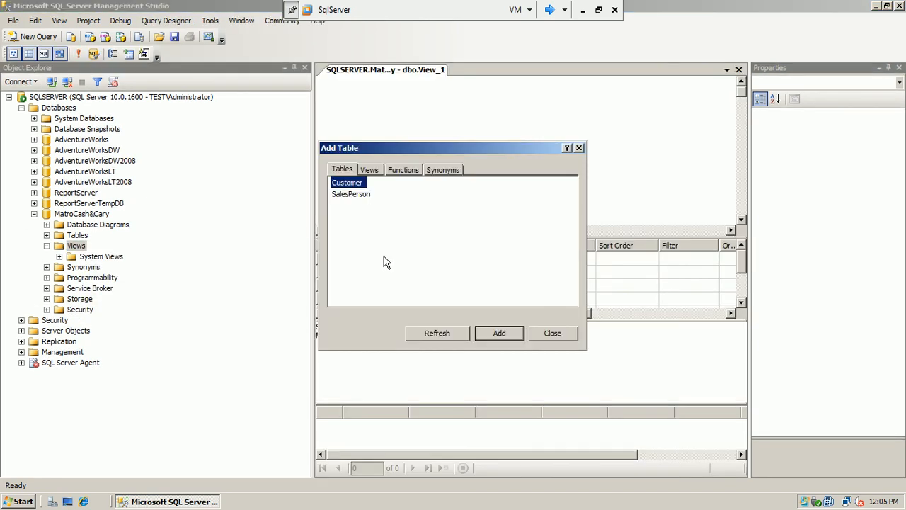
{"action": "left_click_drag", "start_coordinate": [473, 147], "coordinate": [580, 173]}
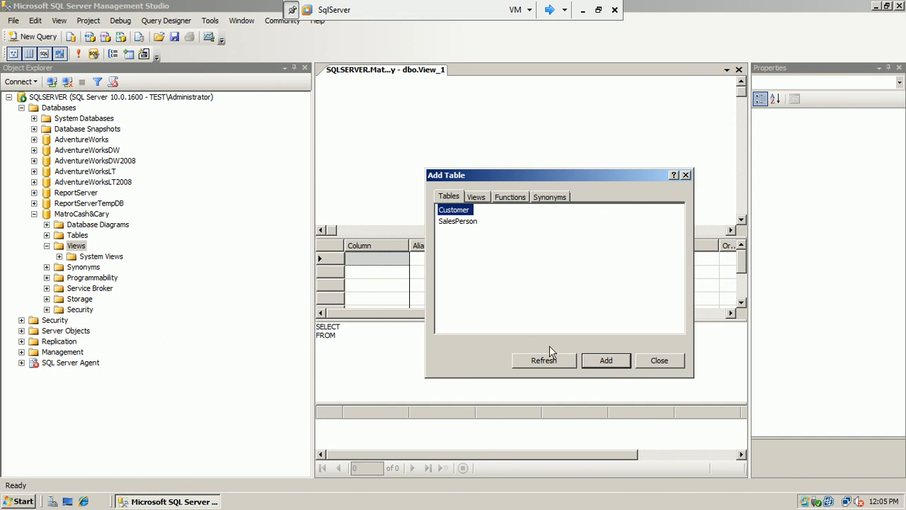
{"action": "left_click", "coordinate": [603, 365]}
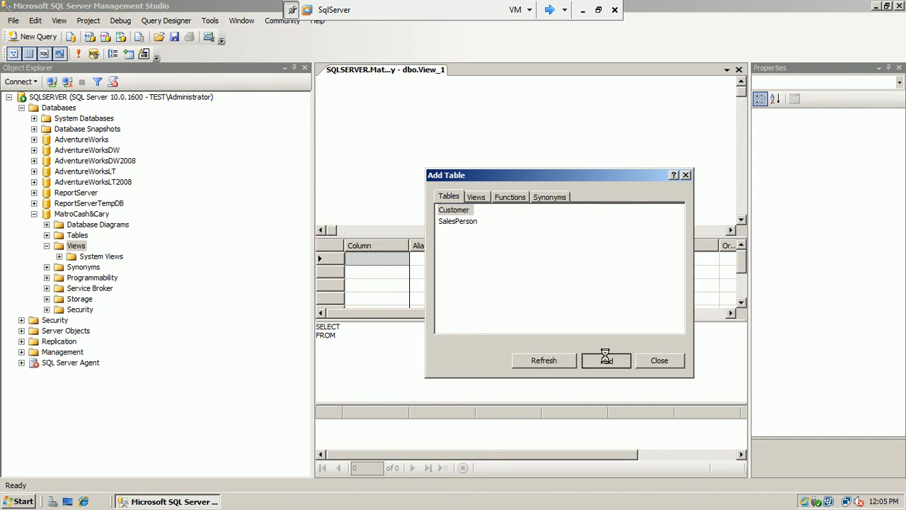
{"action": "left_click", "coordinate": [457, 223]}
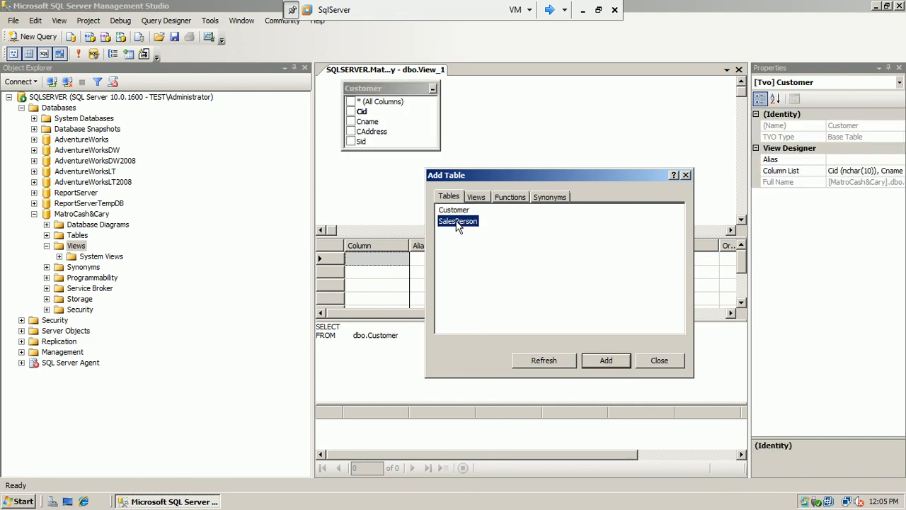
{"action": "left_click", "coordinate": [596, 359]}
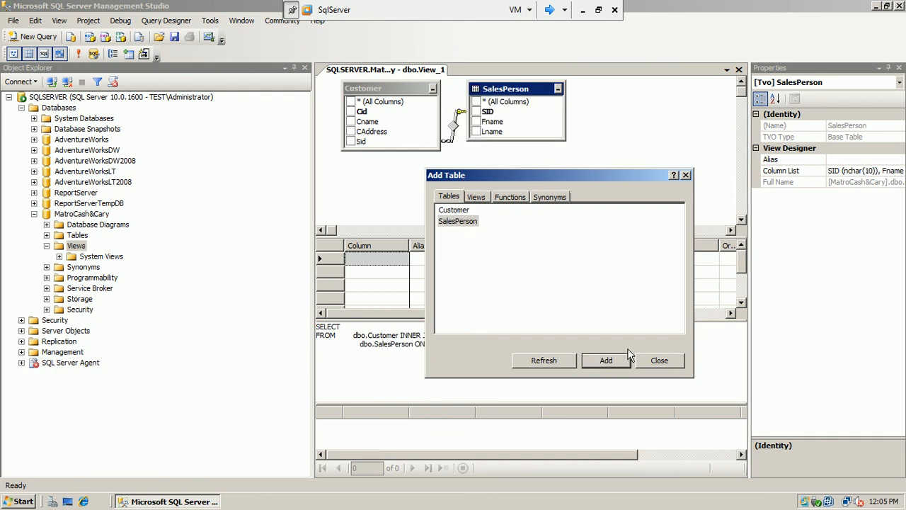
{"action": "left_click", "coordinate": [659, 361]}
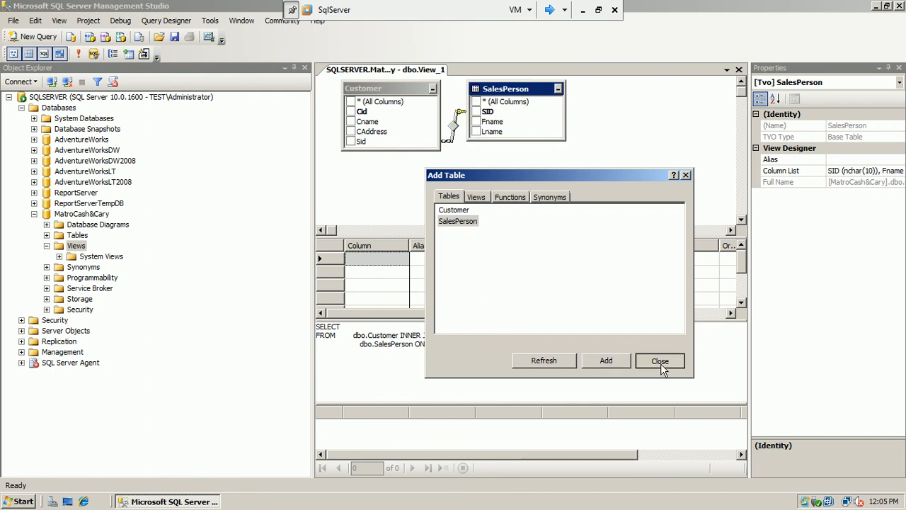
Step: Space the two tables apart in the view's diagram and output Cname from Customer plus SID and Fname from SalesPerson
{"action": "left_click_drag", "start_coordinate": [526, 90], "coordinate": [573, 134]}
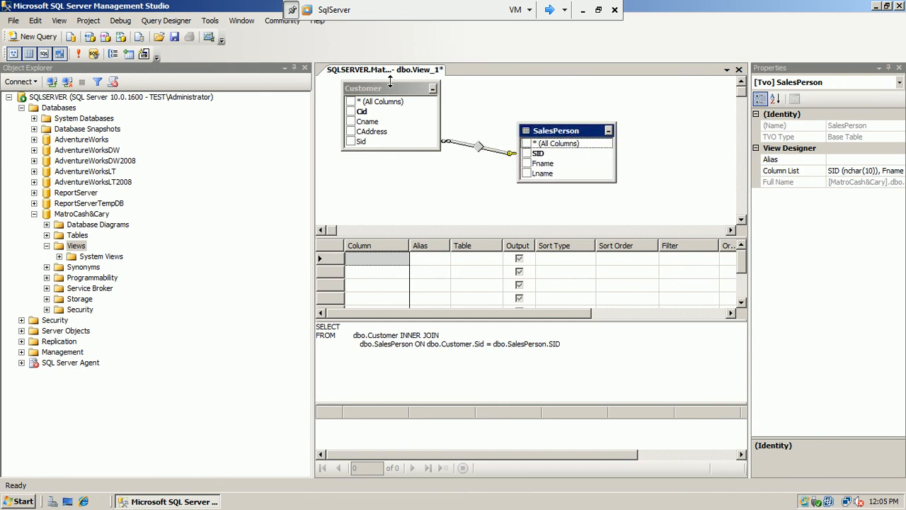
{"action": "left_click_drag", "start_coordinate": [392, 90], "coordinate": [393, 104]}
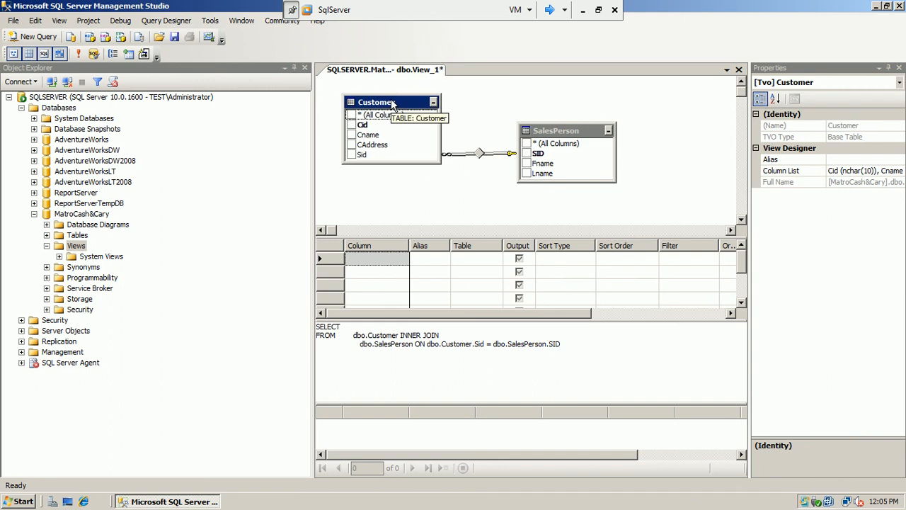
{"action": "left_click", "coordinate": [352, 135]}
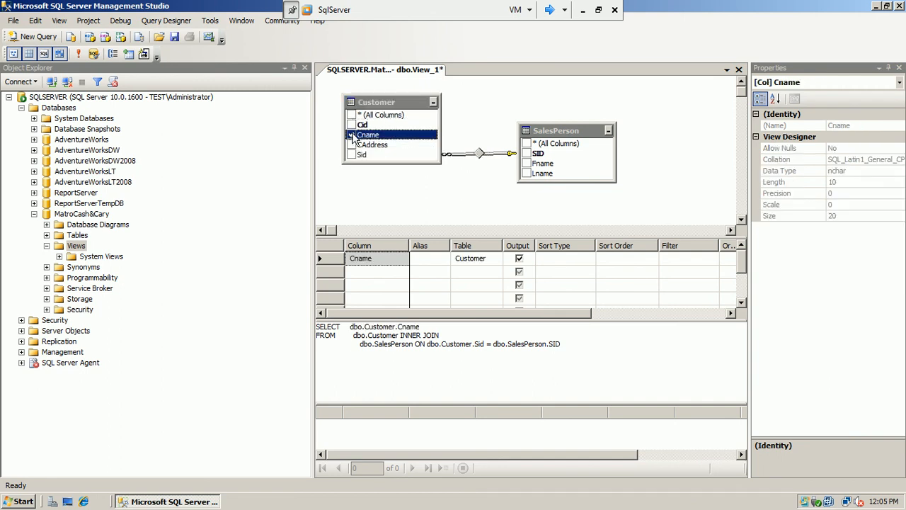
{"action": "left_click", "coordinate": [527, 153]}
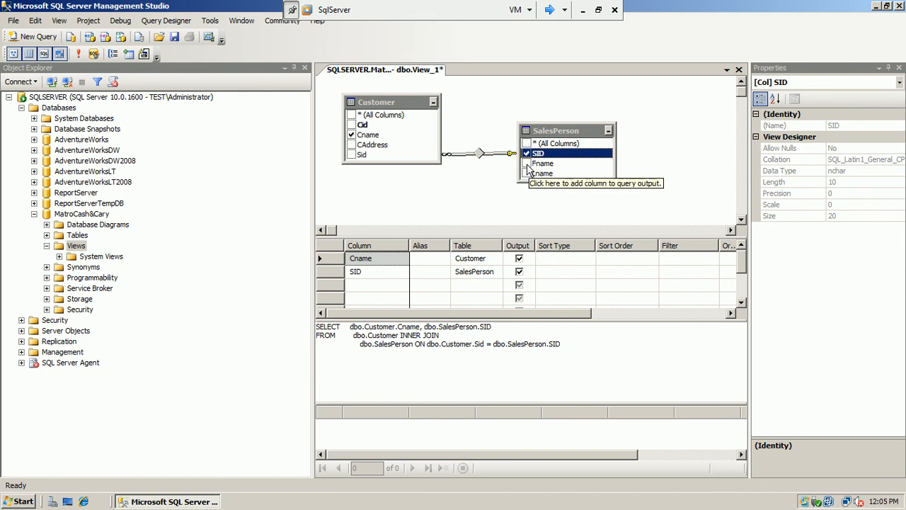
{"action": "left_click", "coordinate": [527, 164]}
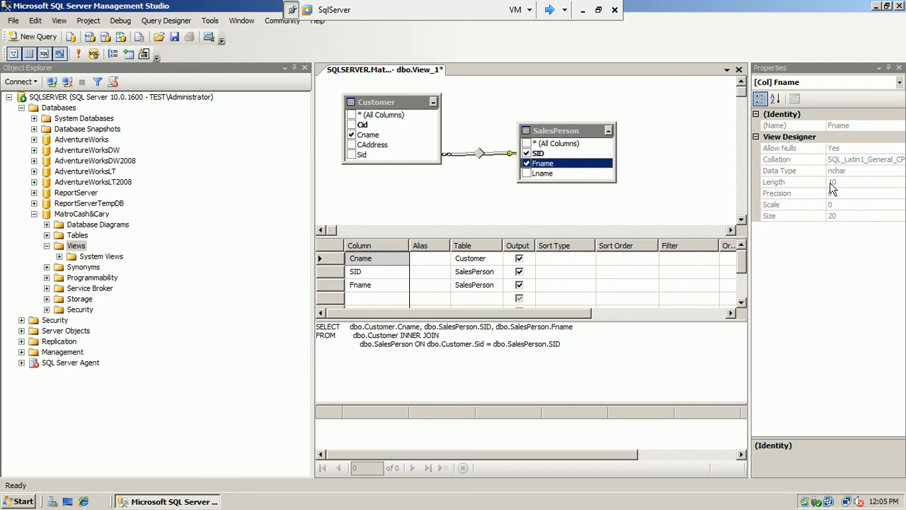
Step: Try to edit the new view's name in its properties
{"action": "left_click", "coordinate": [864, 125]}
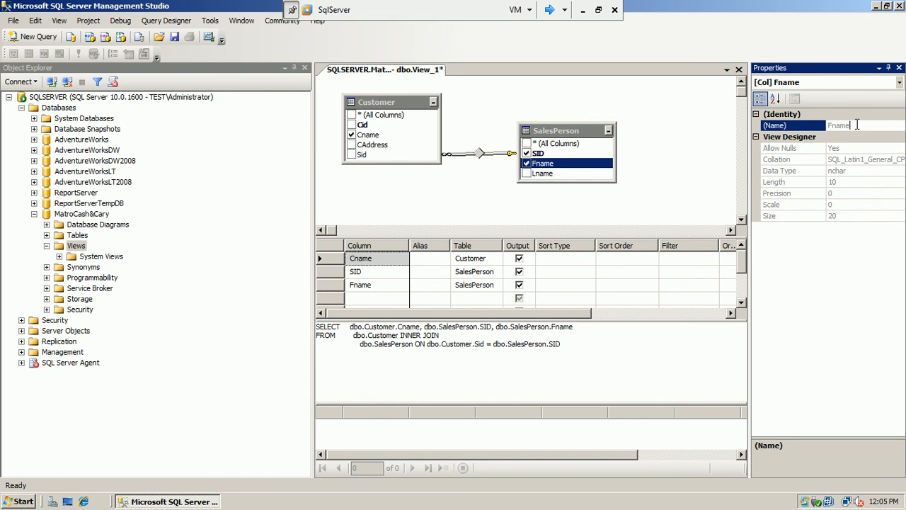
{"action": "left_click", "coordinate": [680, 163]}
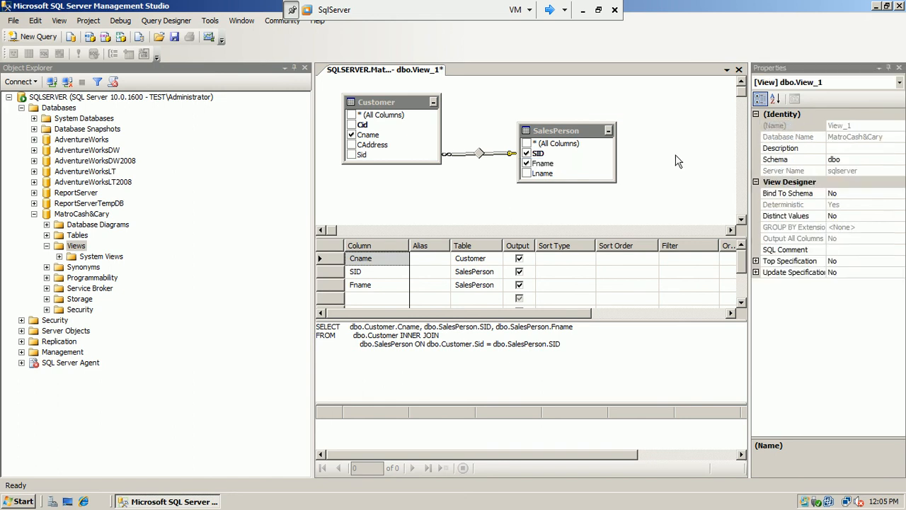
{"action": "left_click", "coordinate": [844, 126]}
{"action": "left_click", "coordinate": [856, 127]}
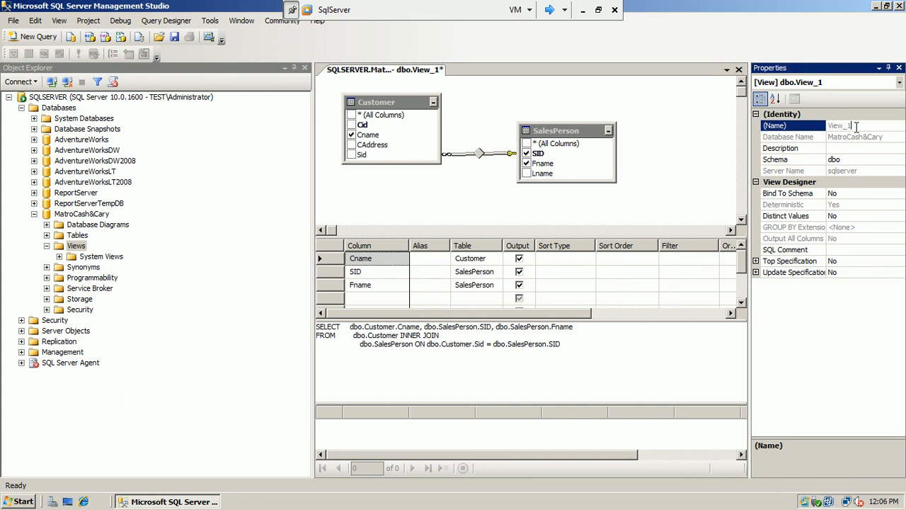
{"action": "left_click", "coordinate": [857, 137]}
{"action": "left_click", "coordinate": [848, 125]}
{"action": "double_click", "coordinate": [837, 126]}
{"action": "left_click", "coordinate": [853, 126]}
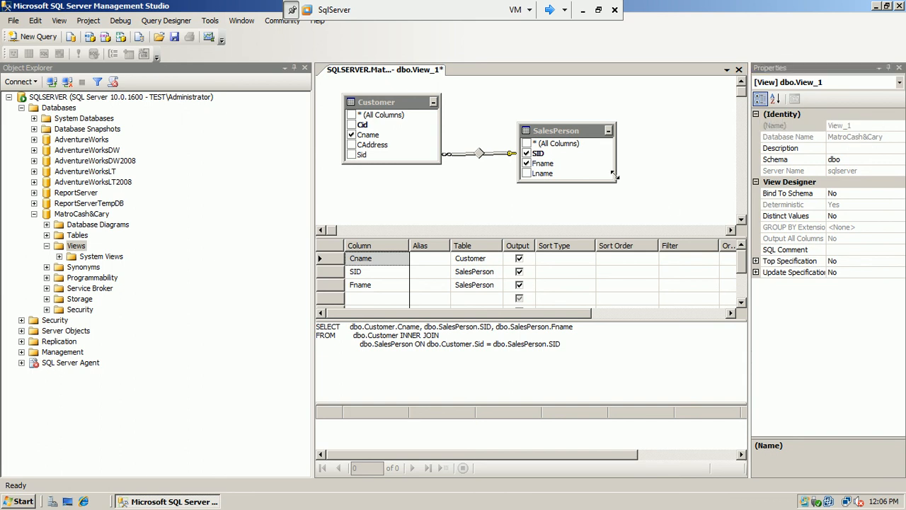
Step: Check the properties of the SalesPerson table, the Customer table and the view itself, including the list of its objects
{"action": "left_click", "coordinate": [557, 133]}
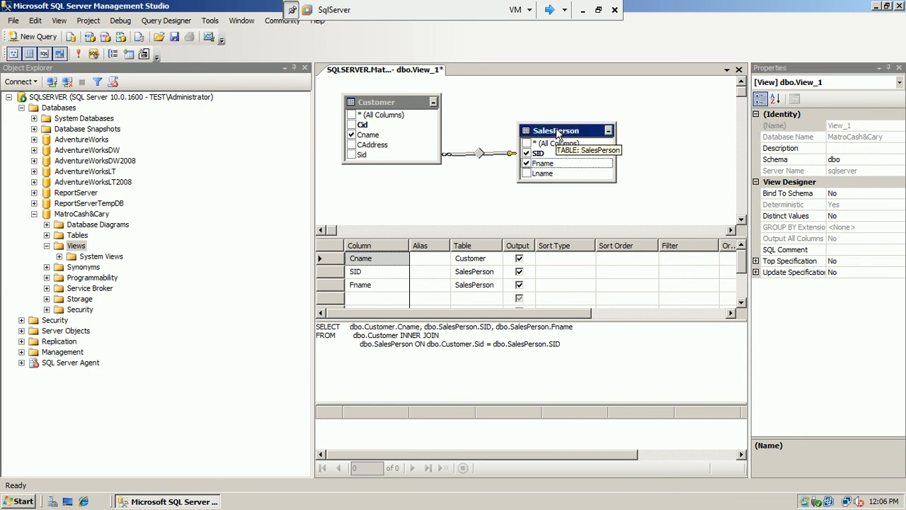
{"action": "left_click", "coordinate": [388, 103]}
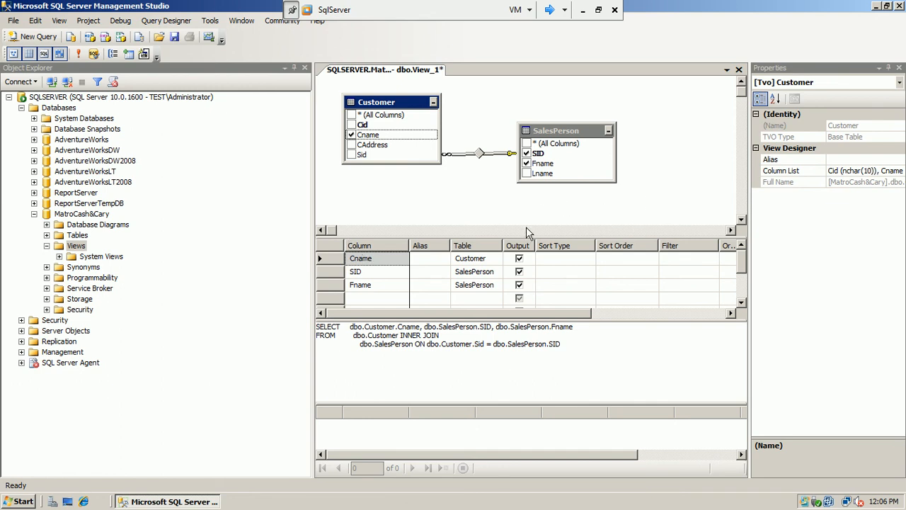
{"action": "left_click", "coordinate": [497, 203]}
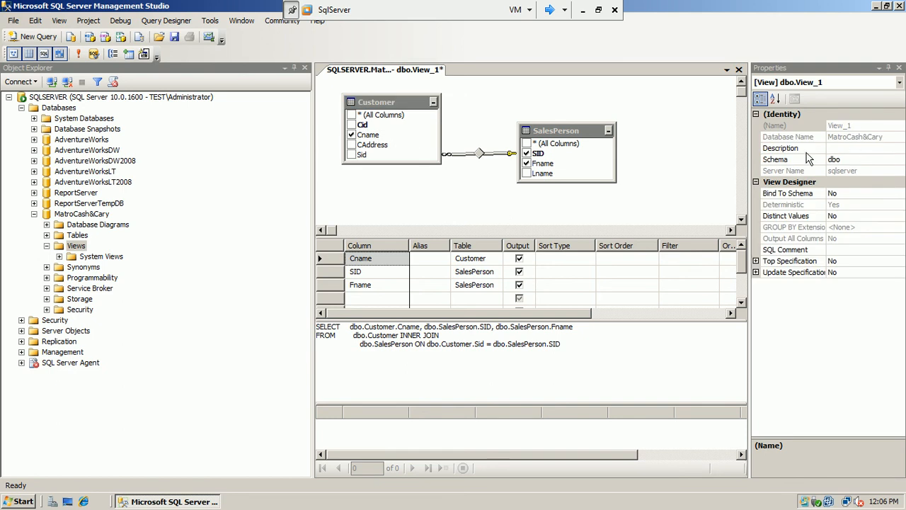
{"action": "left_click", "coordinate": [790, 128]}
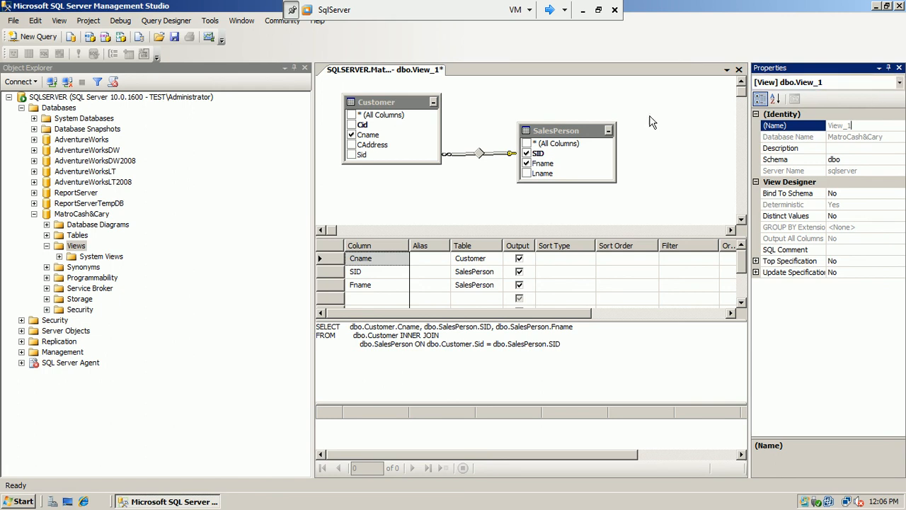
{"action": "left_click", "coordinate": [841, 83]}
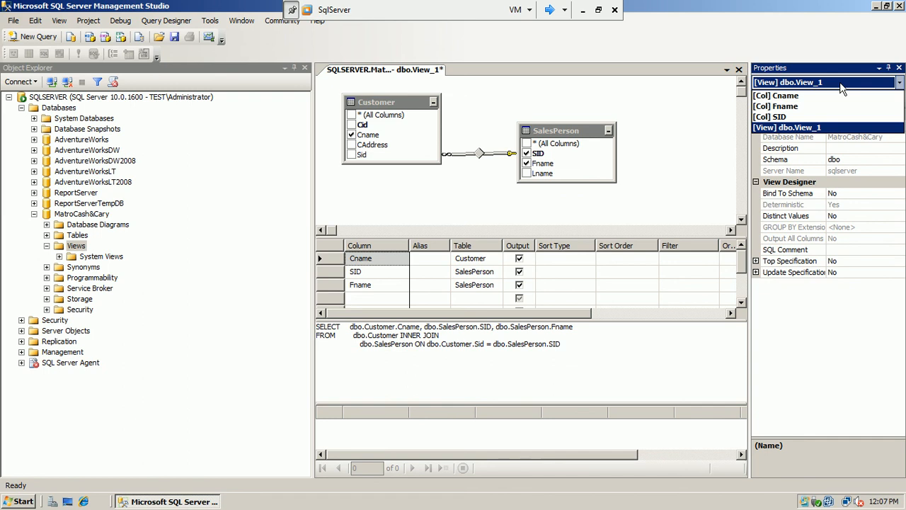
{"action": "left_click", "coordinate": [841, 82]}
{"action": "left_click", "coordinate": [663, 103]}
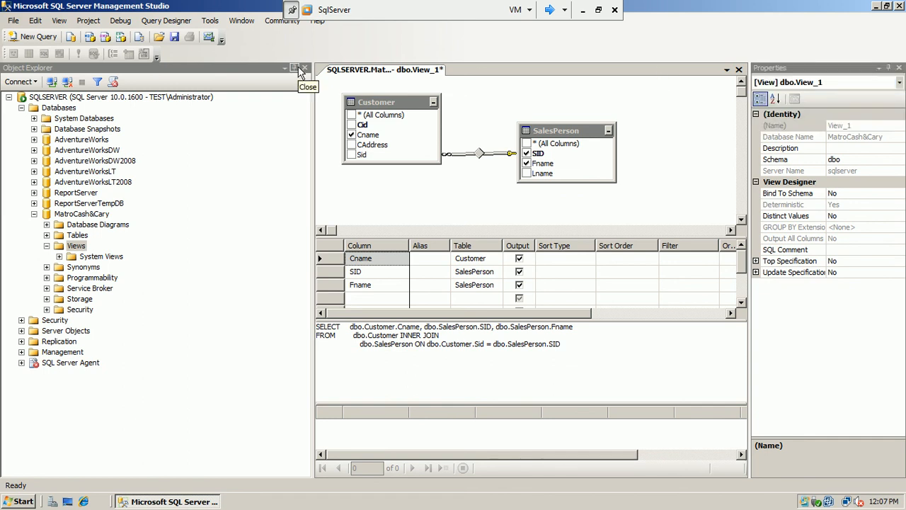
Step: Start saving the new view to bring up its naming prompt
{"action": "left_click", "coordinate": [173, 36]}
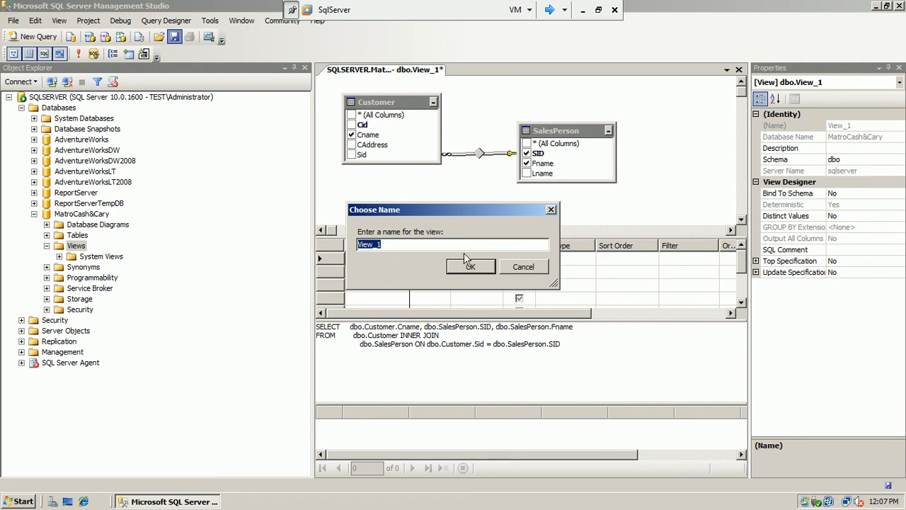
{"action": "type", "text": "Arslan can see only"}
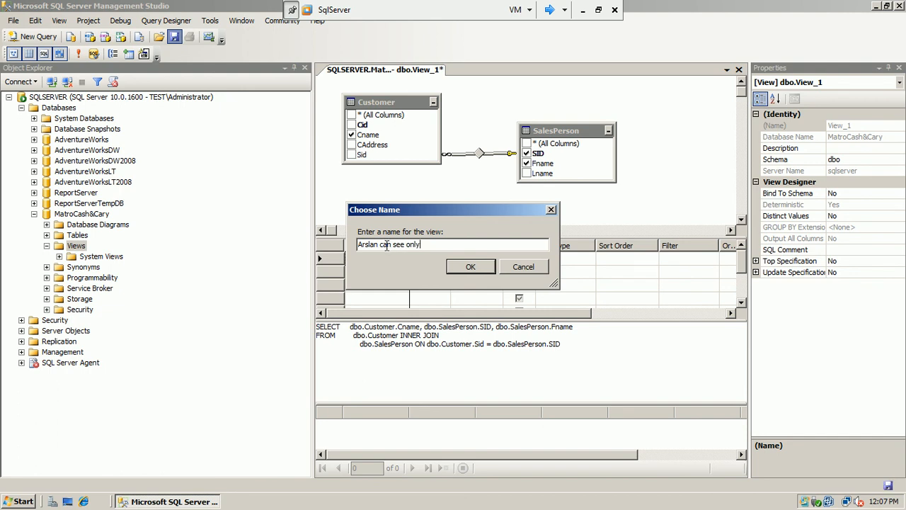
{"action": "key", "text": "BackSpace"}
{"action": "key", "text": "BackSpace"}
{"action": "key", "text": "BackSpace"}
{"action": "key", "text": "BackSpace"}
{"action": "key", "text": "BackSpace"}
{"action": "key", "text": "BackSpace"}
{"action": "key", "text": "BackSpace"}
{"action": "key", "text": "BackSpace"}
{"action": "key", "text": "BackSpace"}
{"action": "key", "text": "BackSpace"}
{"action": "key", "text": "BackSpace"}
{"action": "key", "text": "BackSpace"}
{"action": "key", "text": "BackSpace"}
{"action": "key", "text": "BackSpace"}
{"action": "key", "text": "BackSpace"}
{"action": "key", "text": "BackSpace"}
{"action": "key", "text": "BackSpace"}
{"action": "key", "text": "BackSpace"}
{"action": "key", "text": "BackSpace"}
Step: Save the view under the name Cinformation and close its designer
{"action": "type", "text": "C"}
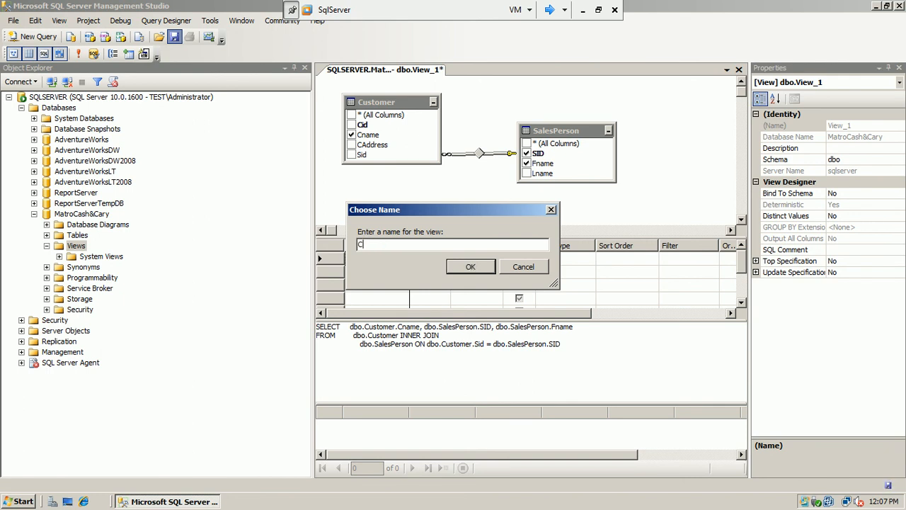
{"action": "type", "text": "information"}
{"action": "left_click", "coordinate": [473, 266]}
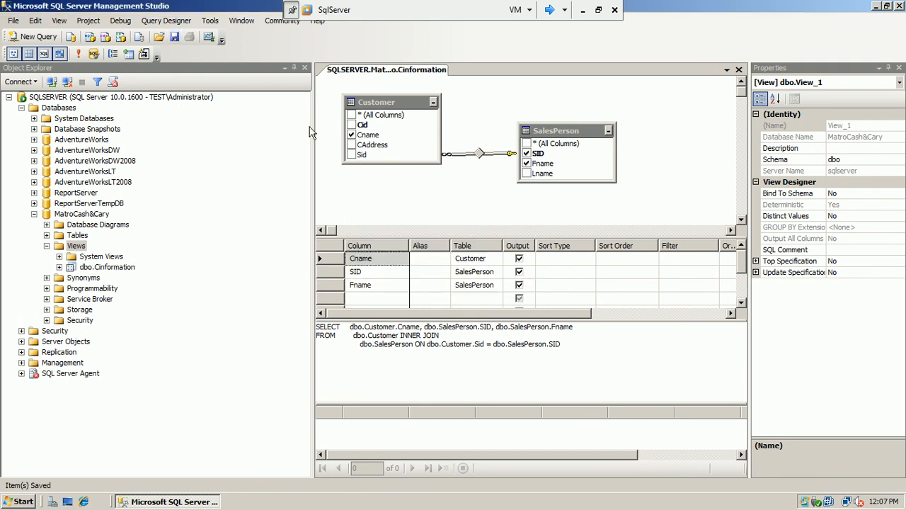
{"action": "left_click", "coordinate": [181, 248]}
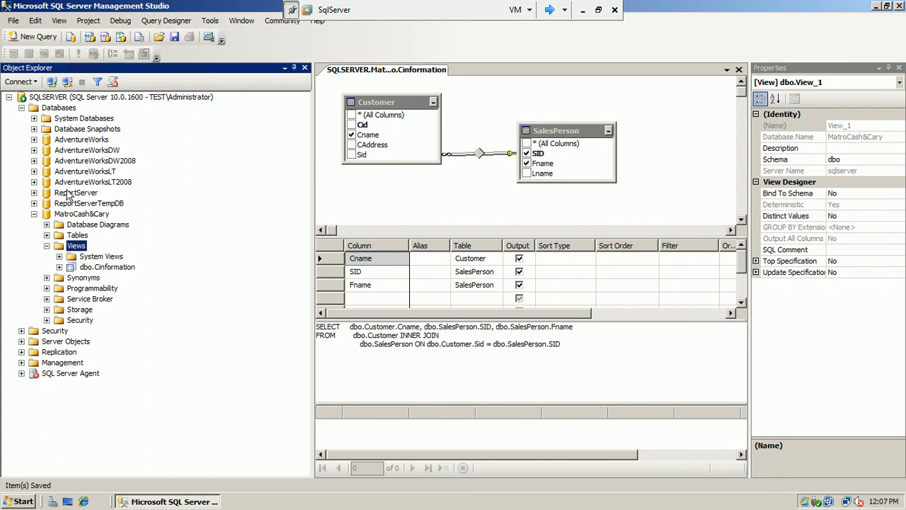
{"action": "left_click", "coordinate": [739, 70]}
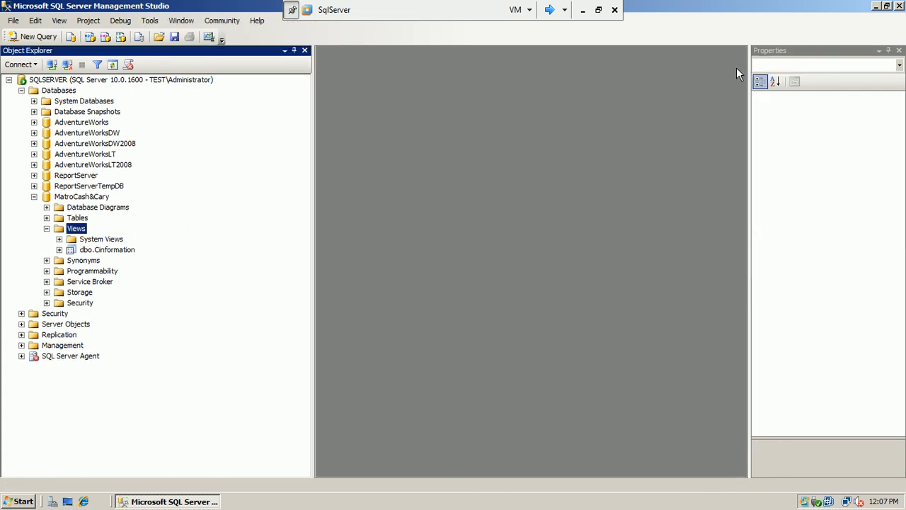
Step: Query the top 1000 rows of the dbo.Cinformation view in MatroCash&Cary and look over the script and its results
{"action": "left_click", "coordinate": [110, 253]}
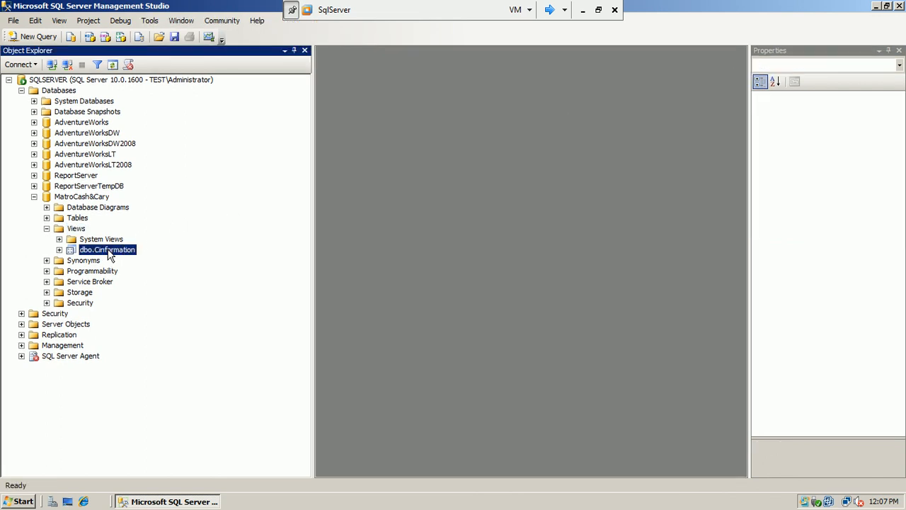
{"action": "right_click", "coordinate": [109, 252]}
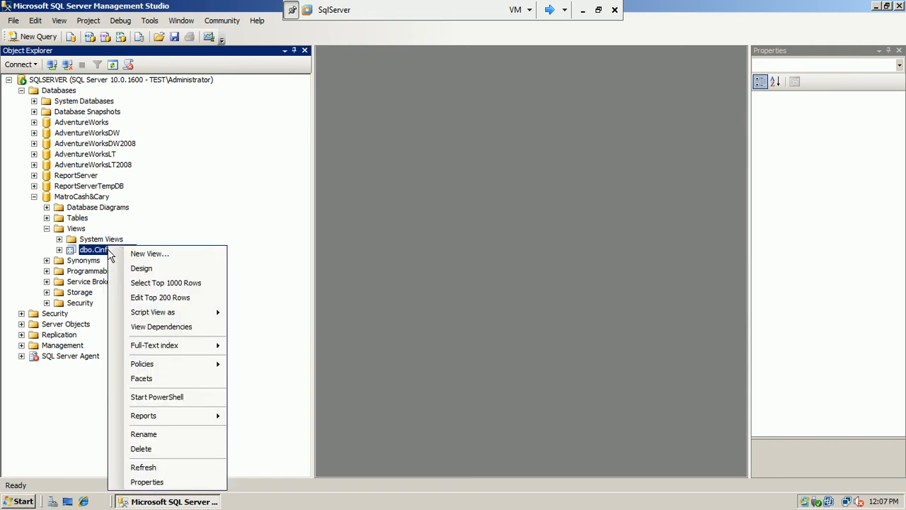
{"action": "left_click", "coordinate": [176, 285]}
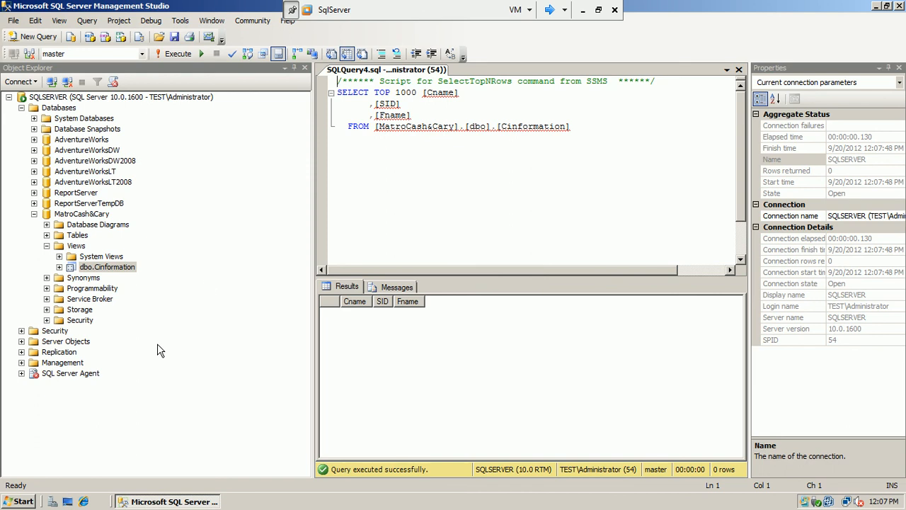
{"action": "left_click", "coordinate": [401, 163]}
{"action": "left_click", "coordinate": [438, 307]}
{"action": "left_click", "coordinate": [131, 272]}
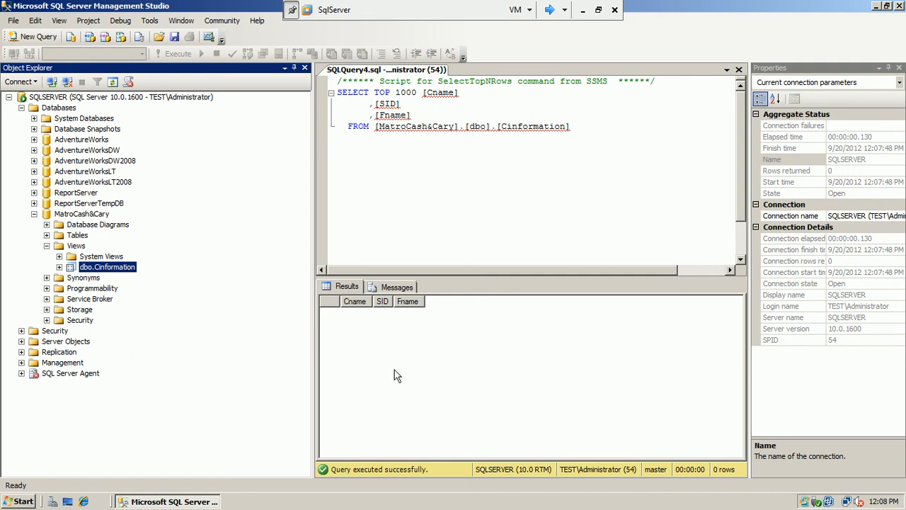
Step: Query the top 1000 rows of the AdventureWorks view Person.vAdditionalContactInfo and examine its script and results with the FirstName column widened
{"action": "left_click", "coordinate": [34, 214]}
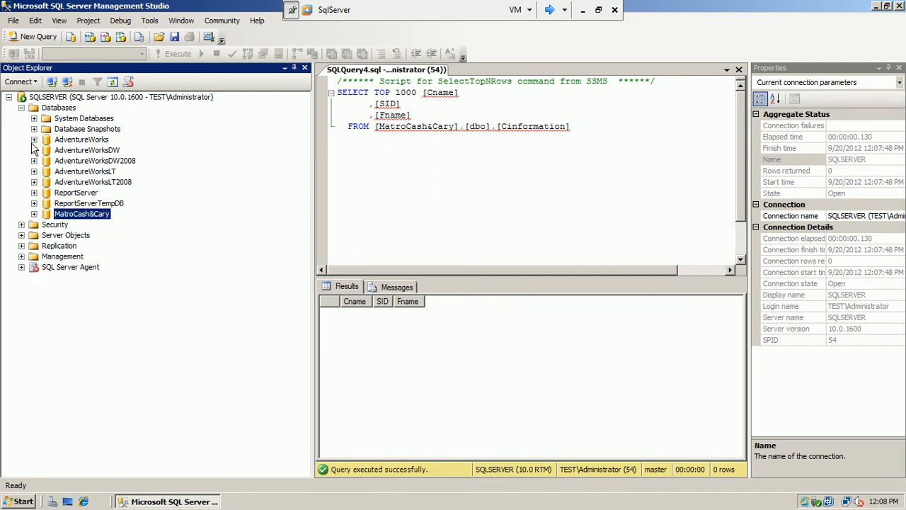
{"action": "left_click", "coordinate": [34, 140]}
{"action": "left_click", "coordinate": [47, 171]}
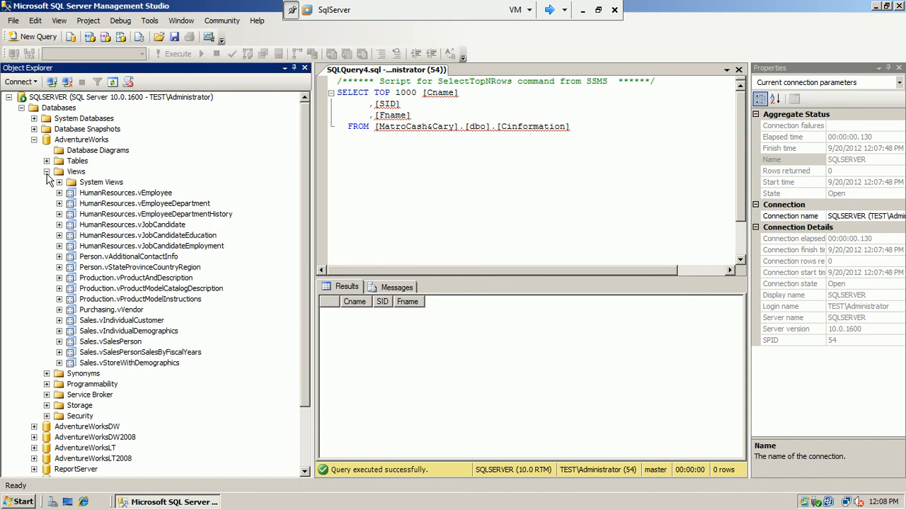
{"action": "right_click", "coordinate": [145, 256]}
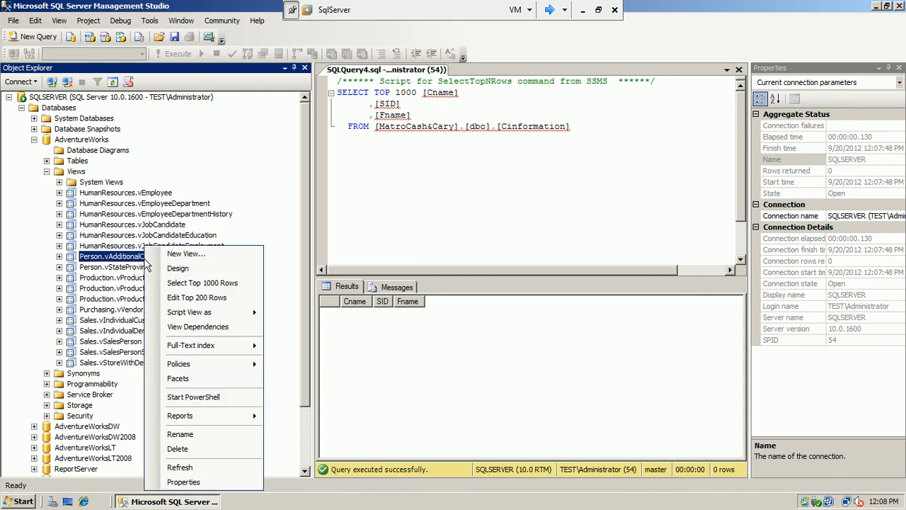
{"action": "left_click", "coordinate": [210, 283]}
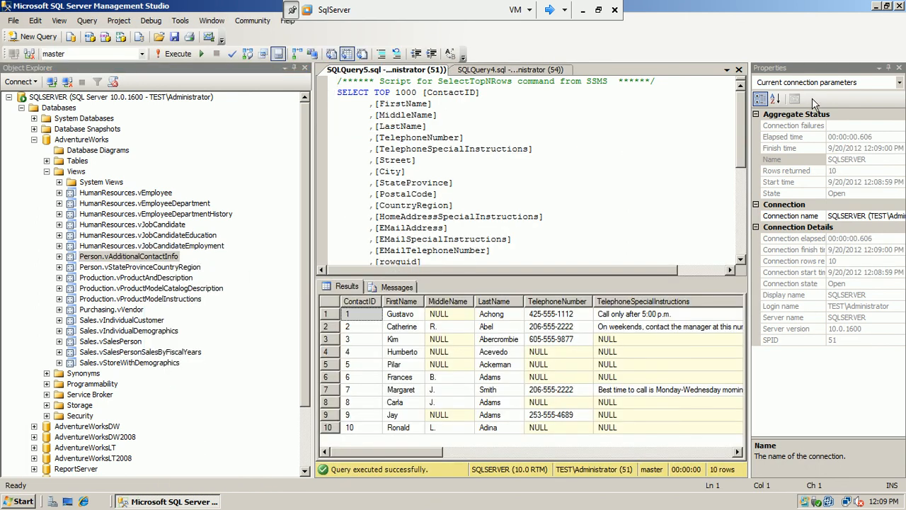
{"action": "left_click_drag", "start_coordinate": [744, 140], "coordinate": [738, 170]}
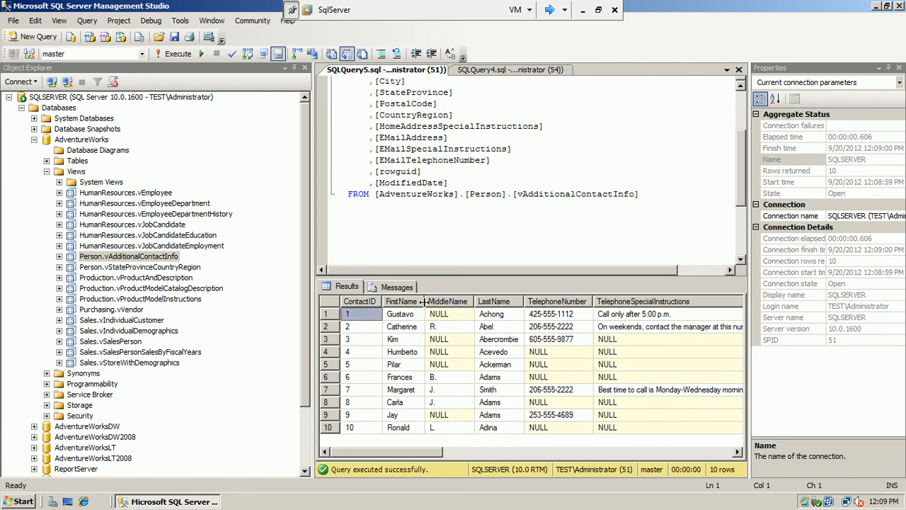
{"action": "left_click_drag", "start_coordinate": [424, 301], "coordinate": [438, 302]}
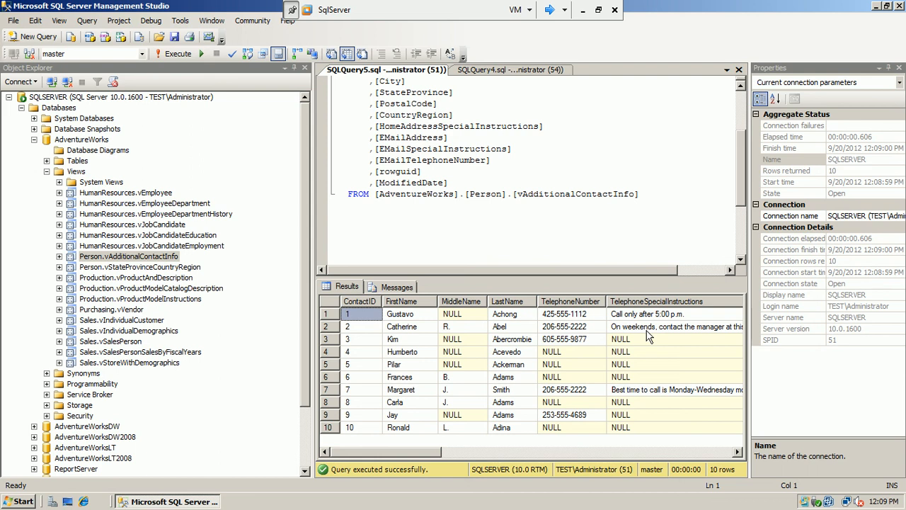
Step: Collapse the AdventureWorks Views folder, leaving Synonyms selected, and close the vAdditionalContactInfo query
{"action": "left_click", "coordinate": [47, 172]}
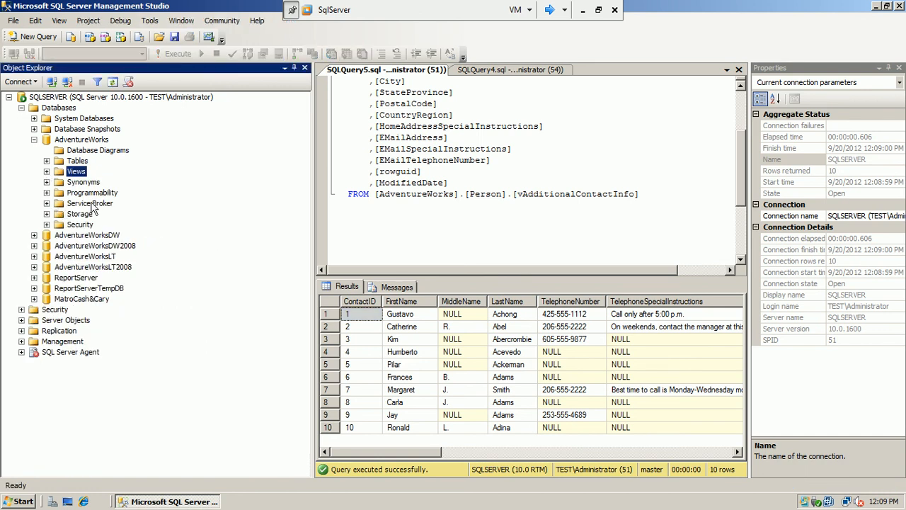
{"action": "left_click", "coordinate": [68, 182]}
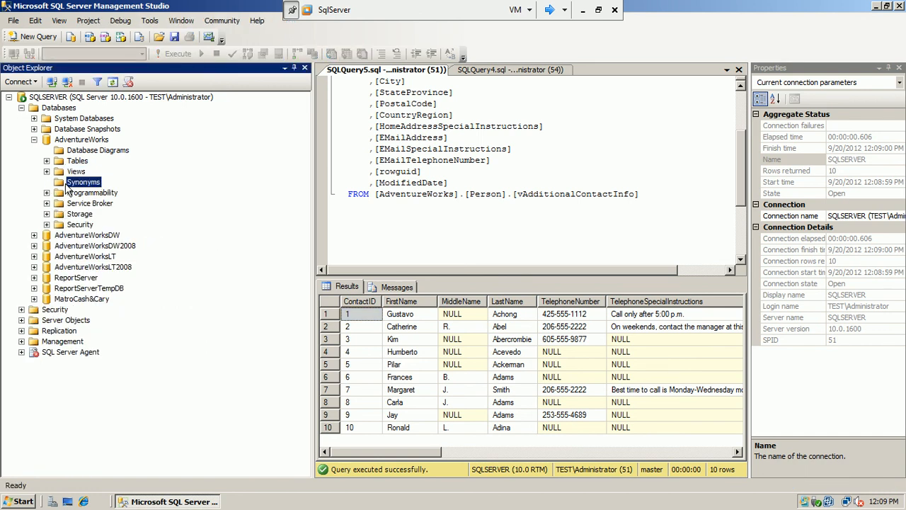
{"action": "left_click", "coordinate": [352, 201]}
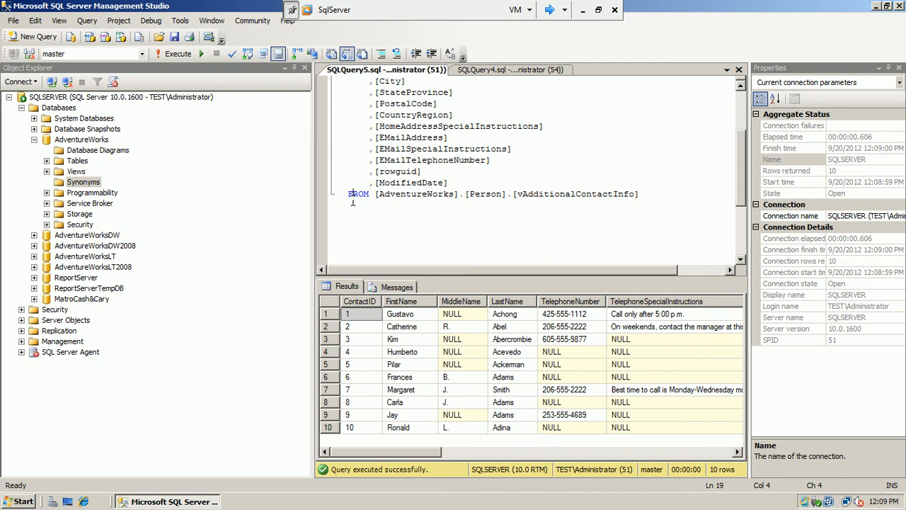
{"action": "left_click", "coordinate": [739, 70]}
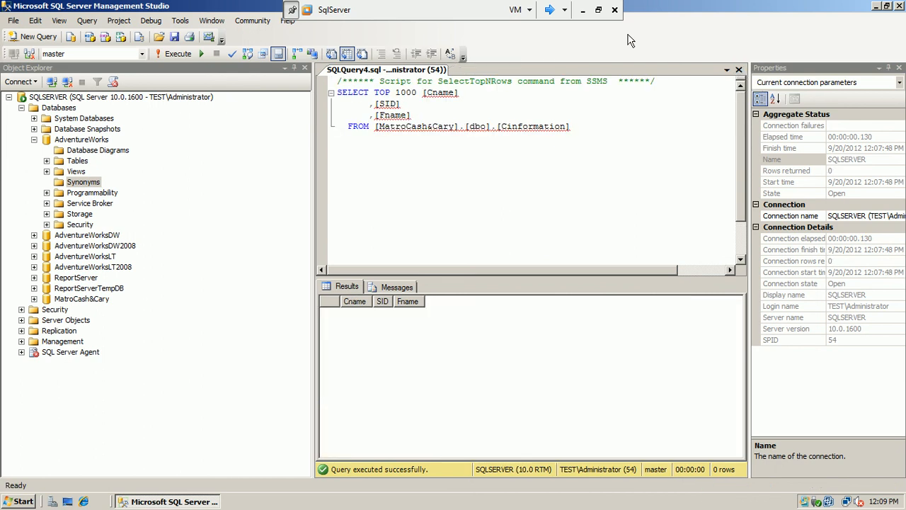
Step: Switch to the PowerPoint presentation and run the slide show from the current slide through to the Recommendations slide
{"action": "left_click", "coordinate": [580, 10]}
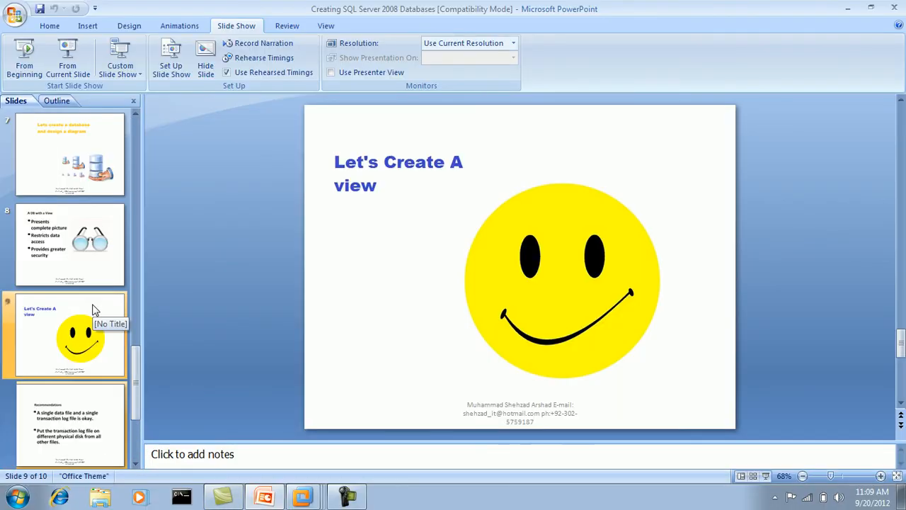
{"action": "left_click", "coordinate": [68, 61]}
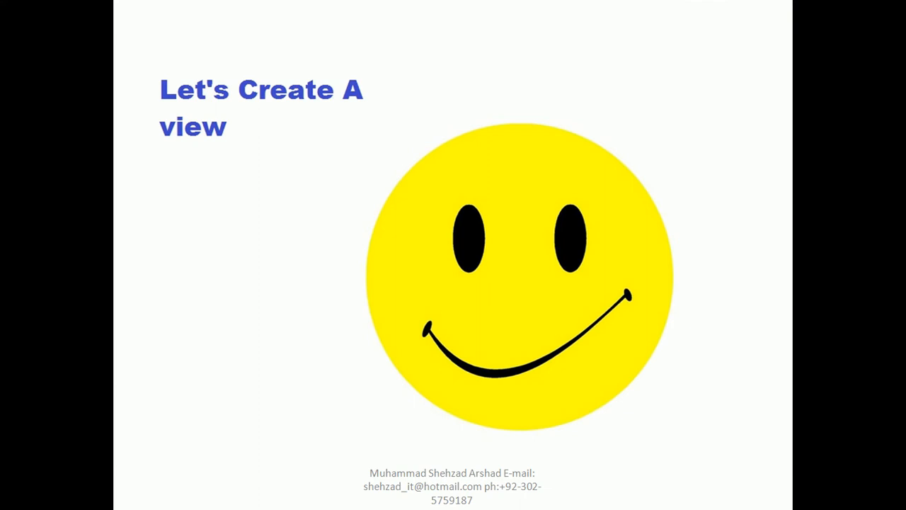
{"action": "left_click", "coordinate": [319, 209]}
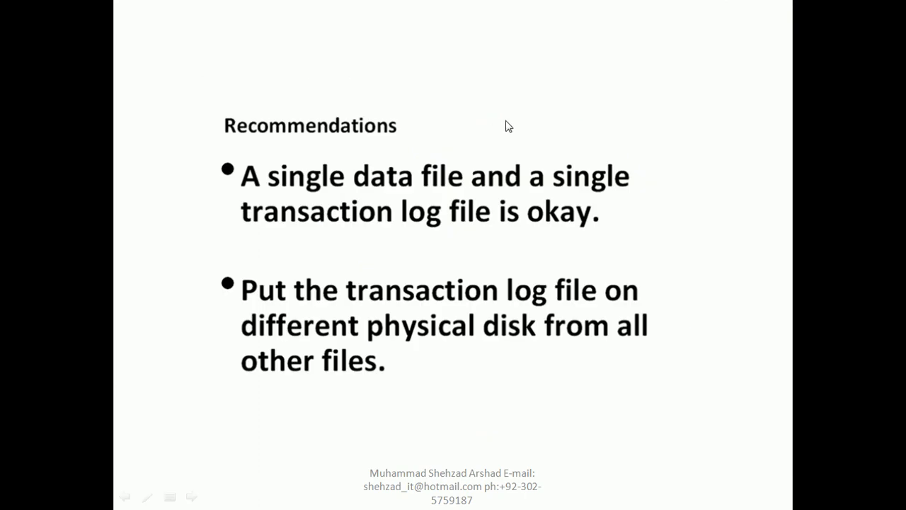